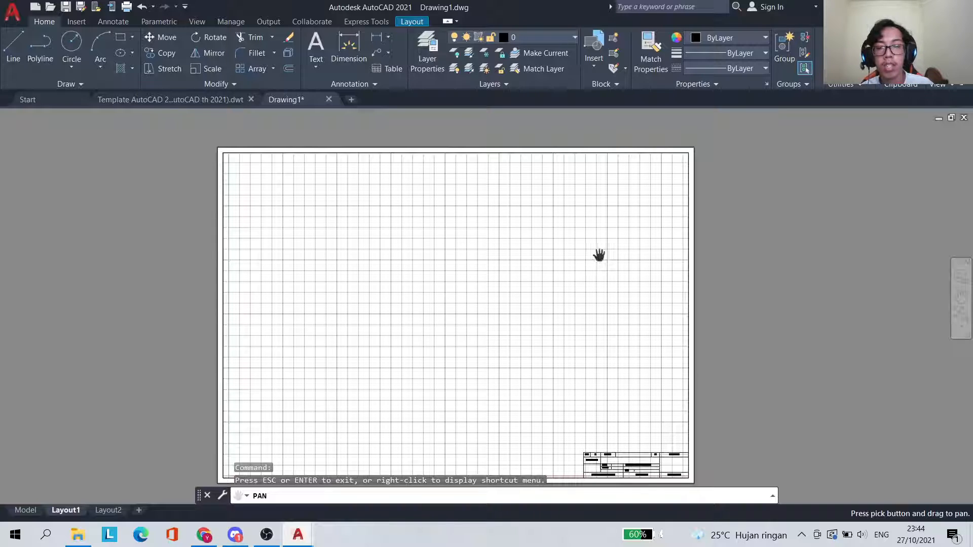
{"action": "left_click", "coordinate": [960, 298]}
{"action": "left_click_drag", "start_coordinate": [611, 343], "coordinate": [633, 330]}
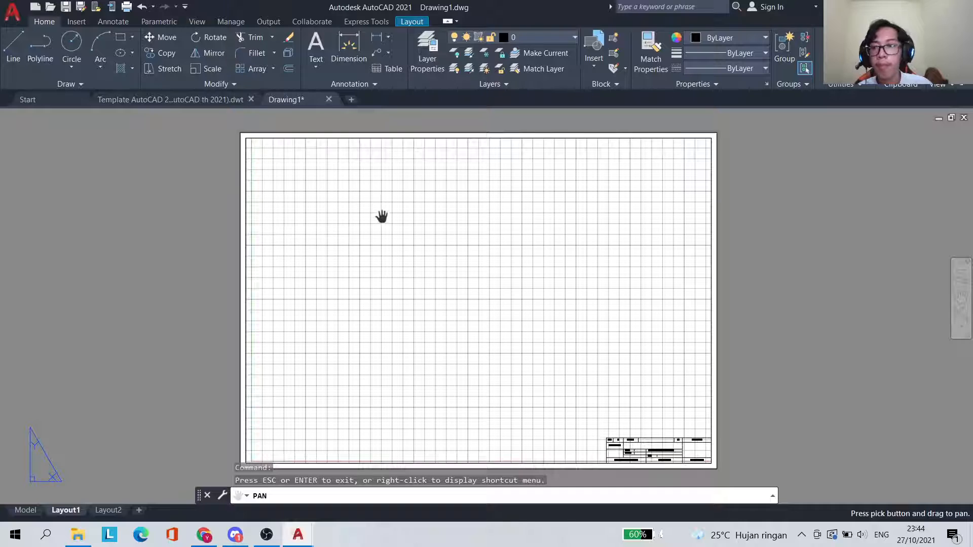
{"action": "key", "text": "Escape"}
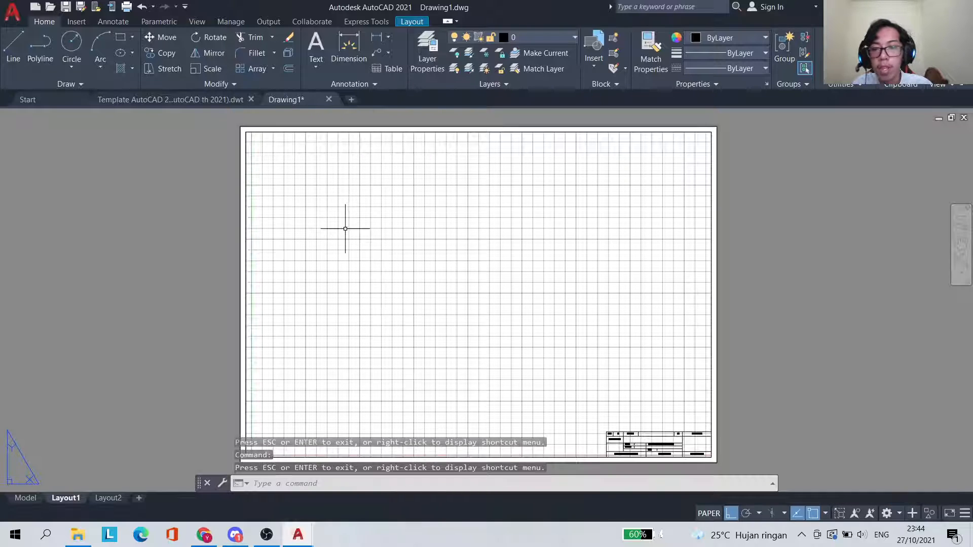
{"action": "scroll", "coordinate": [337, 235], "scroll_direction": "up", "scroll_amount": 4}
{"action": "left_click", "coordinate": [210, 252]}
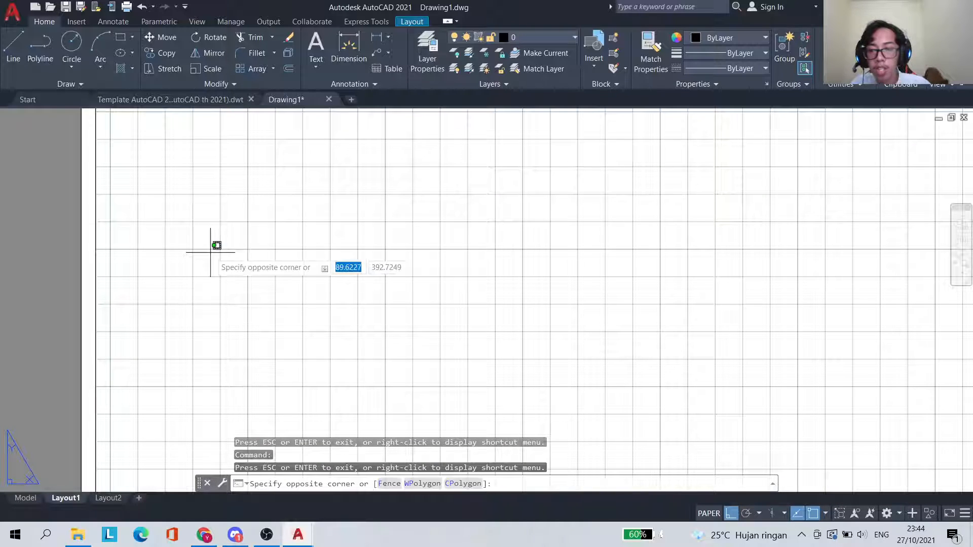
{"action": "type", "text": "unit"}
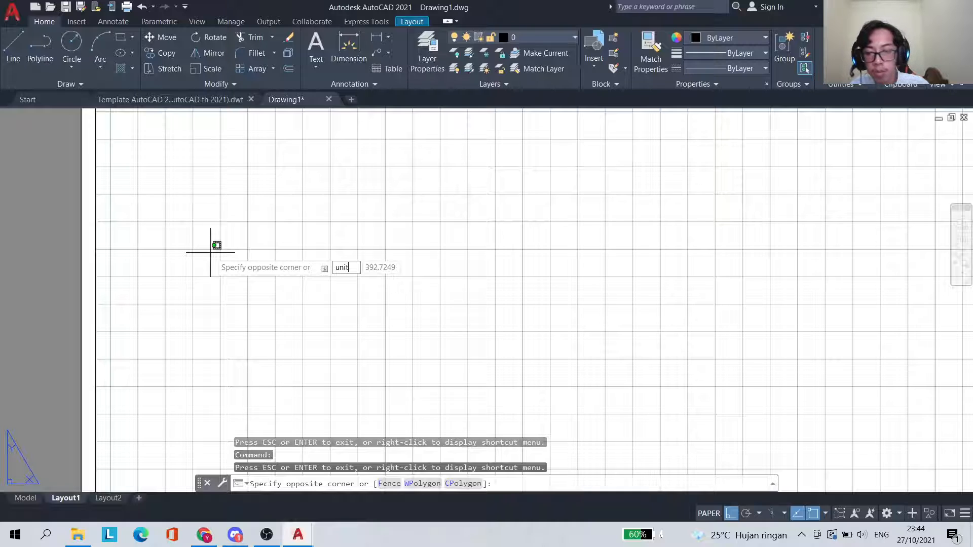
{"action": "type", "text": "s"}
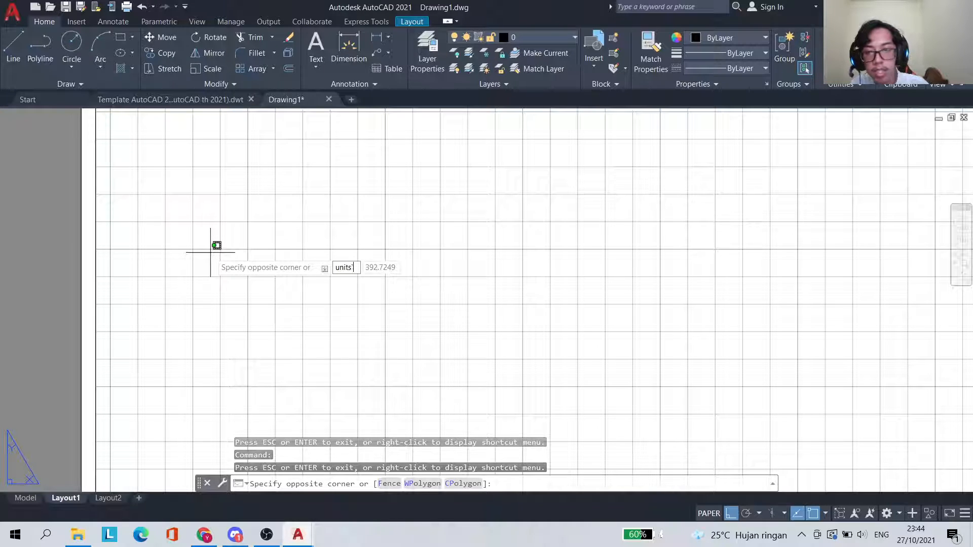
{"action": "key", "text": "BackSpace"}
{"action": "key", "text": "BackSpace"}
{"action": "key", "text": "BackSpace"}
{"action": "key", "text": "BackSpace"}
{"action": "key", "text": "BackSpace"}
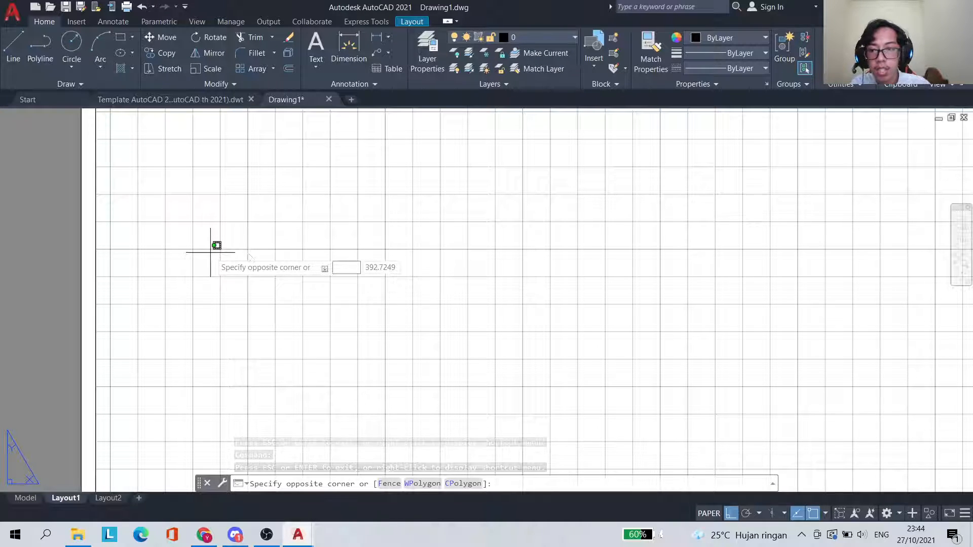
{"action": "key", "text": "Escape"}
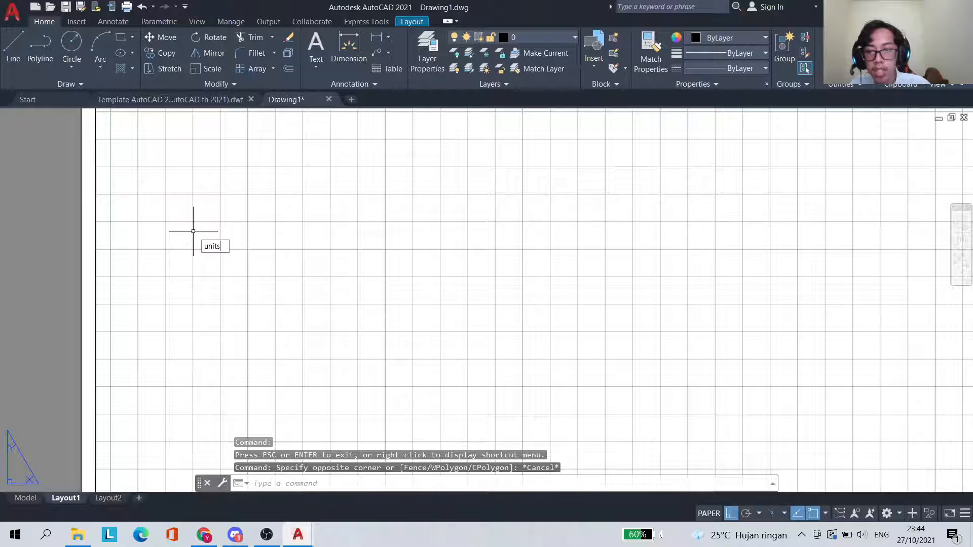
Configure the drawing units with a length precision of 0.00 and millimetres as the insertion scale
{"action": "key", "text": "Return"}
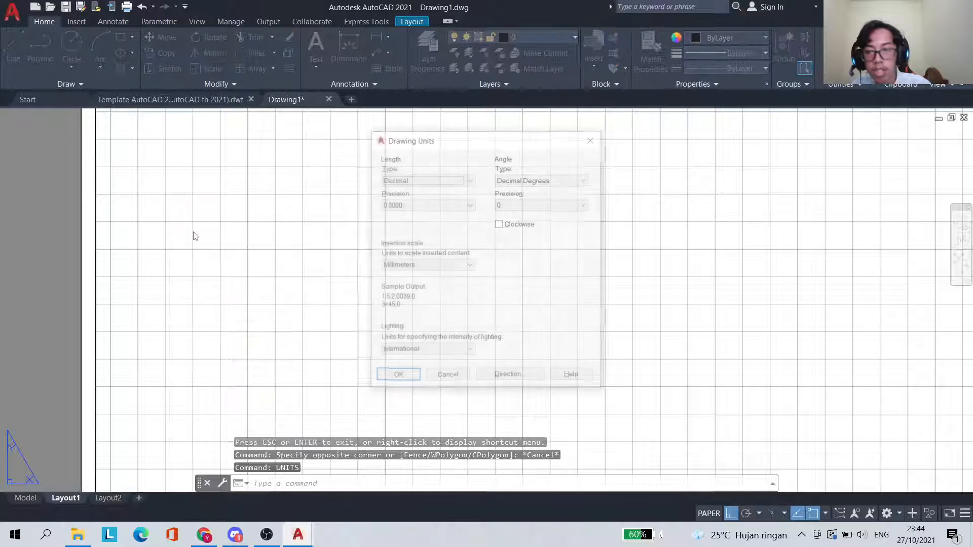
{"action": "left_click", "coordinate": [433, 204]}
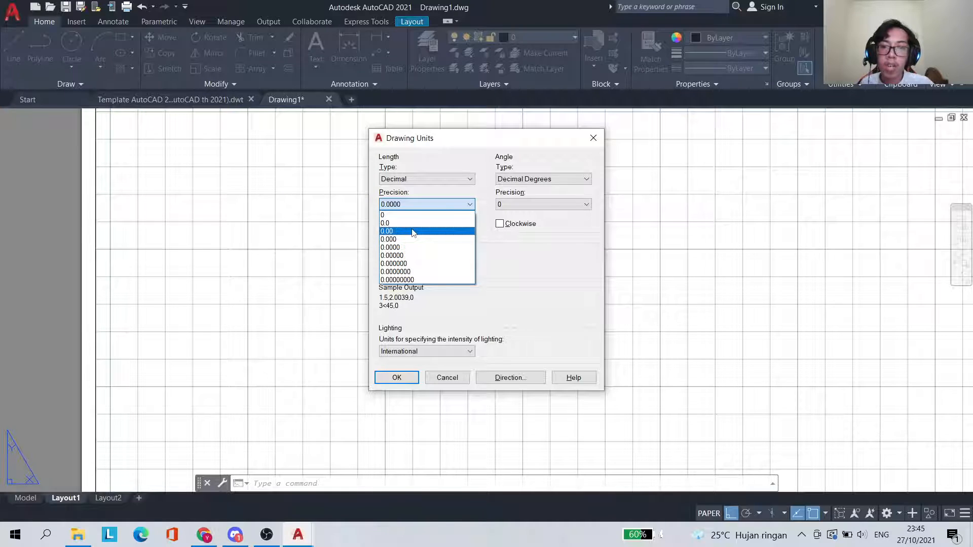
{"action": "left_click", "coordinate": [413, 231]}
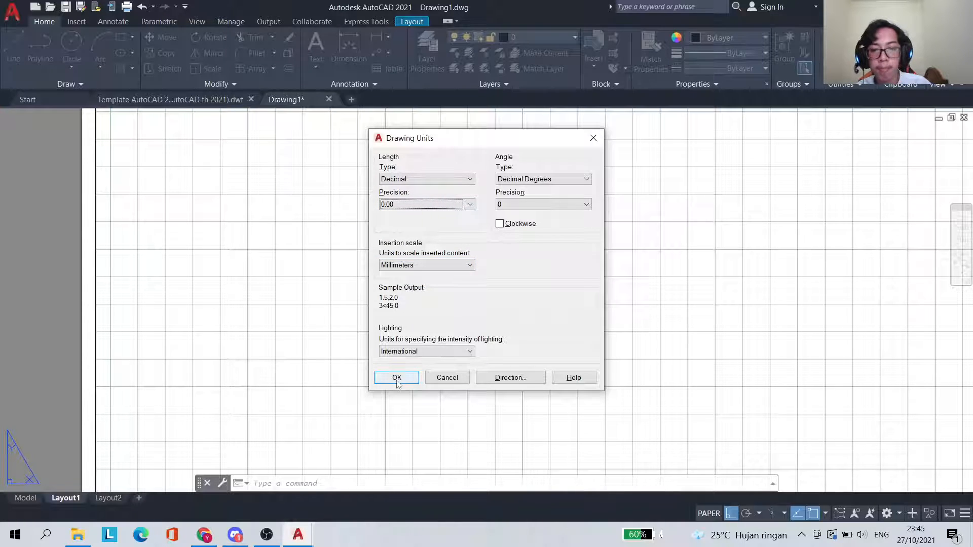
{"action": "double_click", "coordinate": [409, 264]}
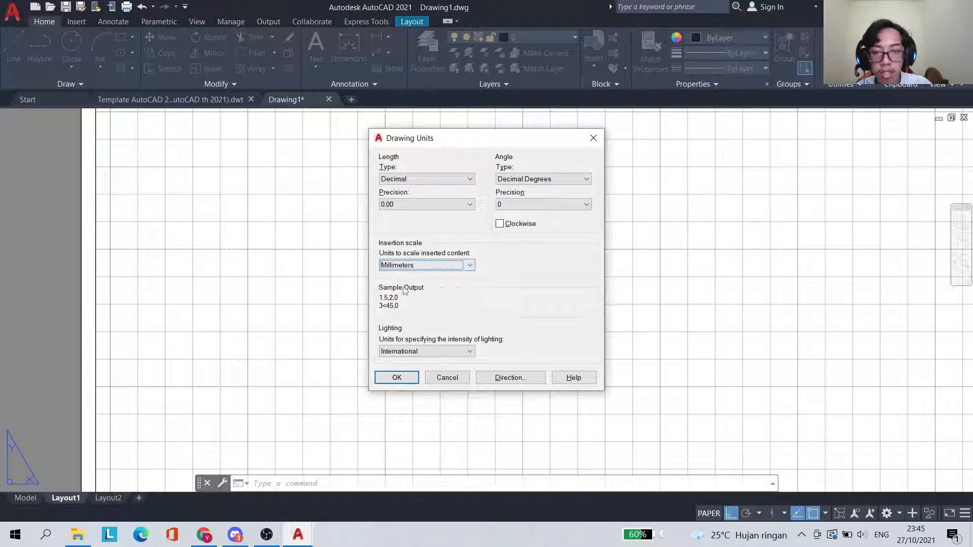
{"action": "left_click", "coordinate": [397, 378]}
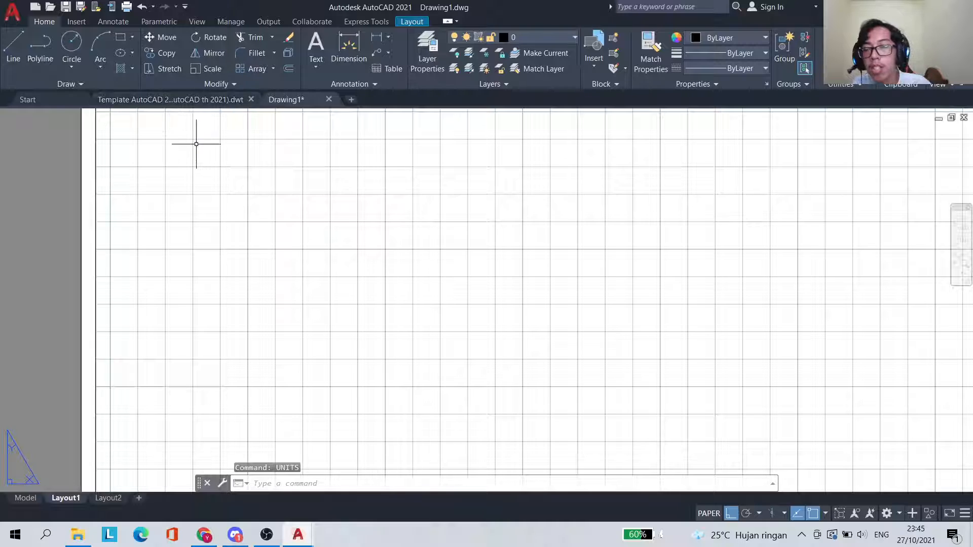
Draw a rectangle with length 50 and width 160 near the upper-left part of the sheet, extending downward
{"action": "left_click", "coordinate": [121, 39]}
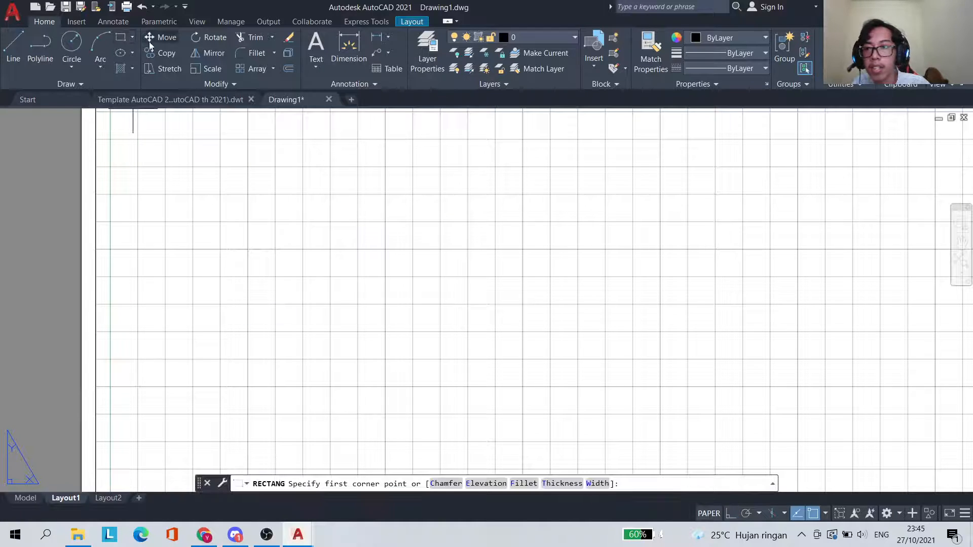
{"action": "left_click", "coordinate": [166, 194]}
{"action": "type", "text": "d"}
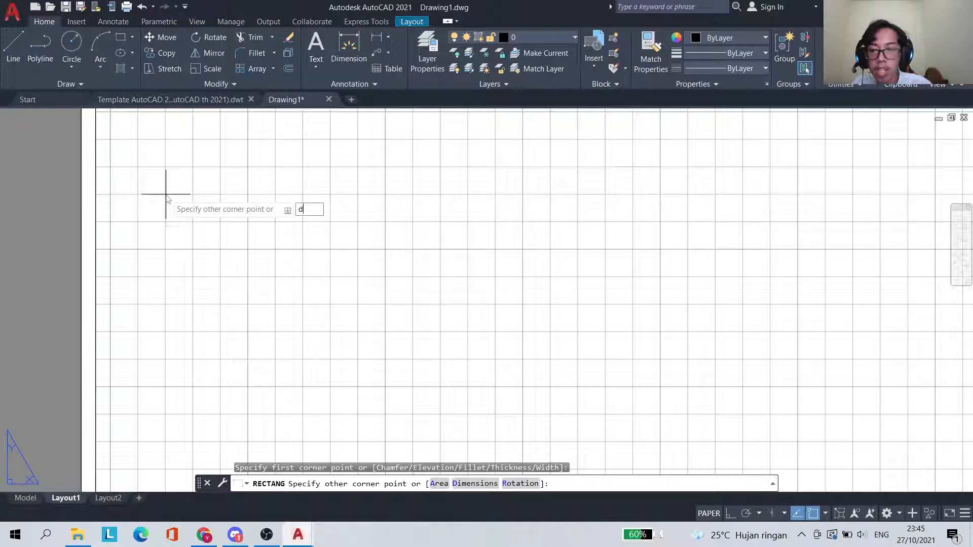
{"action": "key", "text": "Return"}
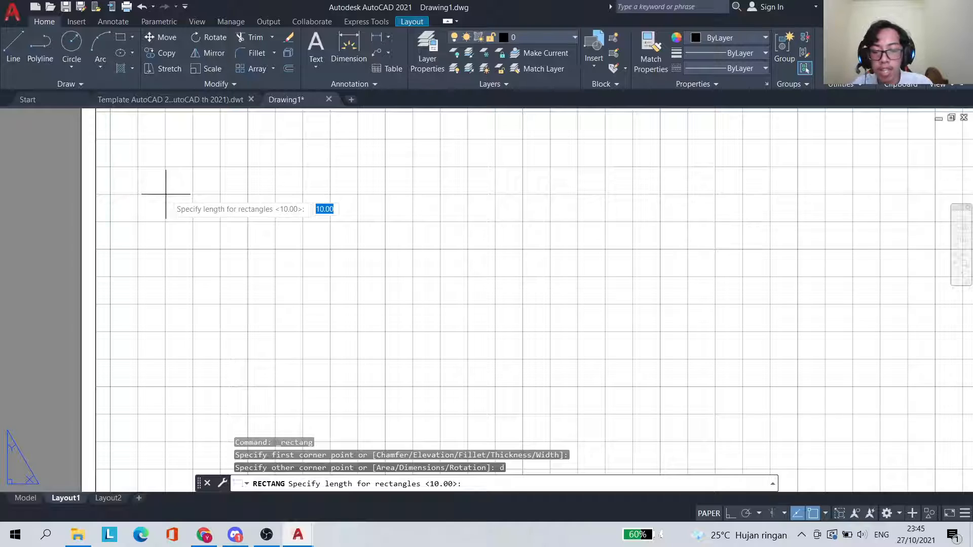
{"action": "type", "text": "50"}
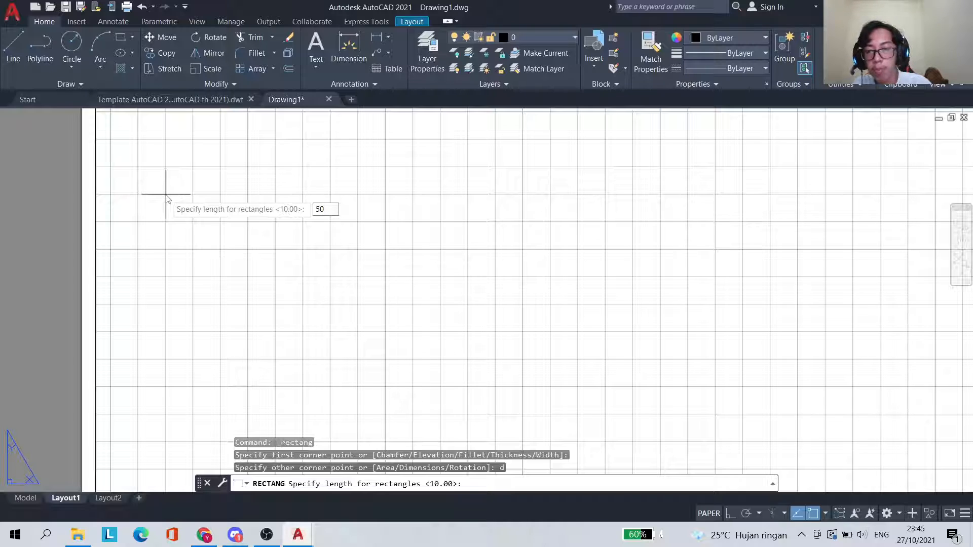
{"action": "key", "text": "Return"}
{"action": "type", "text": "160"}
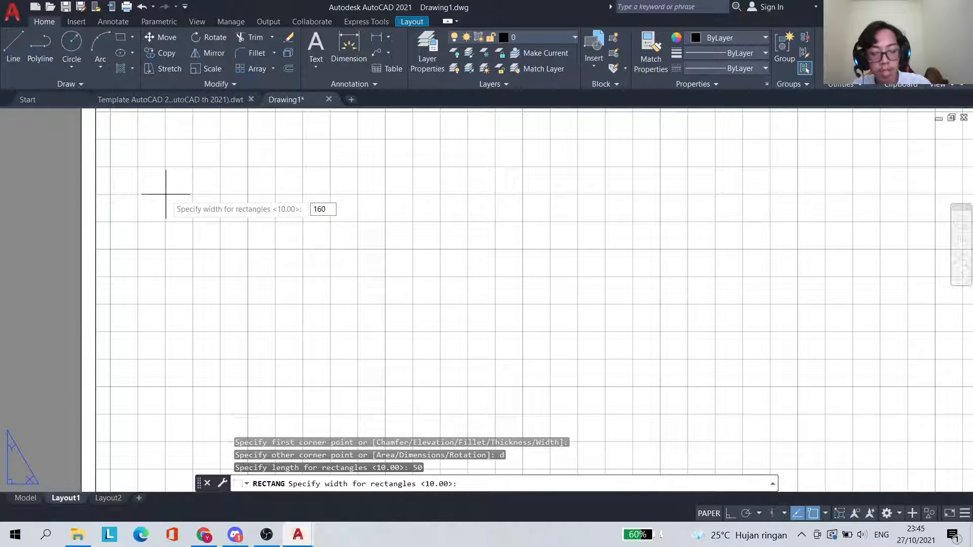
{"action": "key", "text": "Return"}
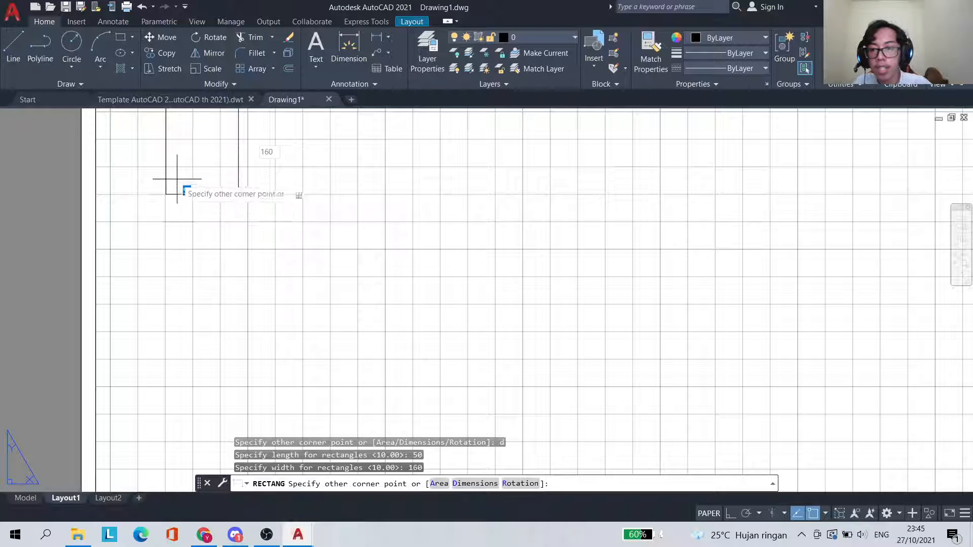
{"action": "left_click", "coordinate": [200, 287]}
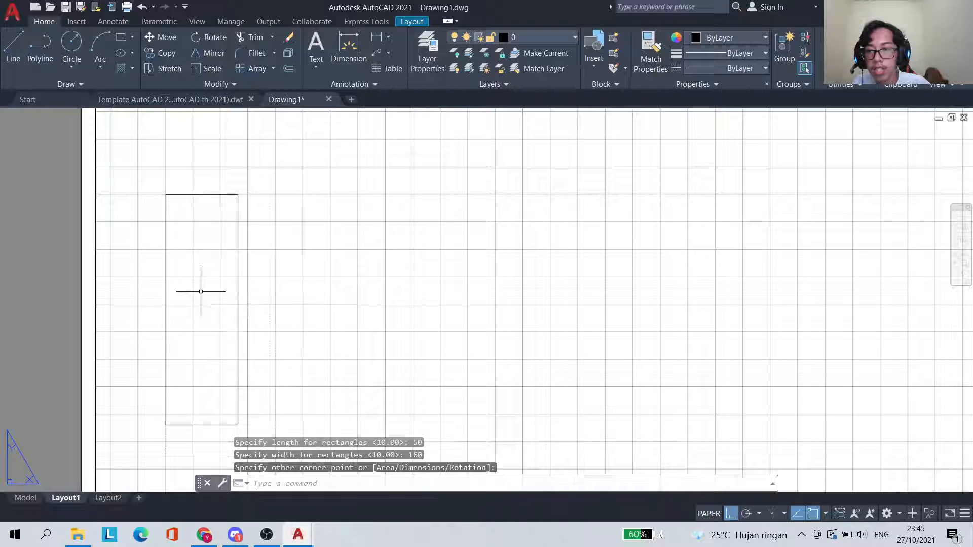
Move the rectangle a short distance horizontally to the right, using its upper-right corner as the base point
{"action": "left_click", "coordinate": [170, 195]}
{"action": "right_click", "coordinate": [167, 196]}
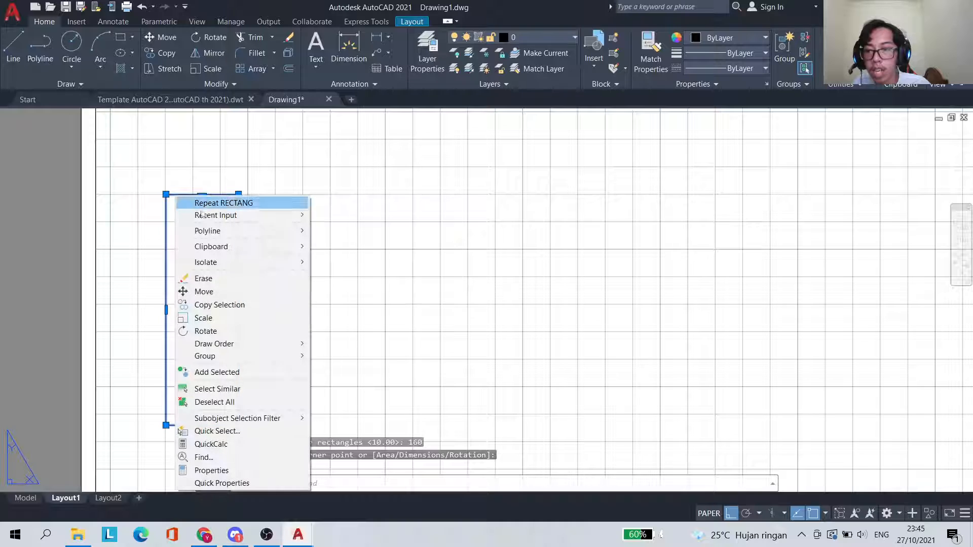
{"action": "left_click", "coordinate": [203, 289]}
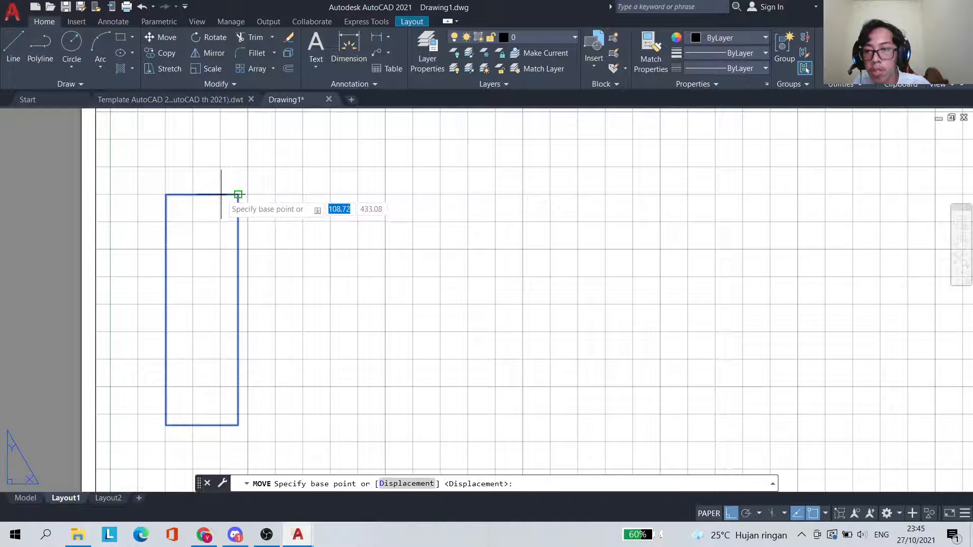
{"action": "left_click", "coordinate": [238, 195]}
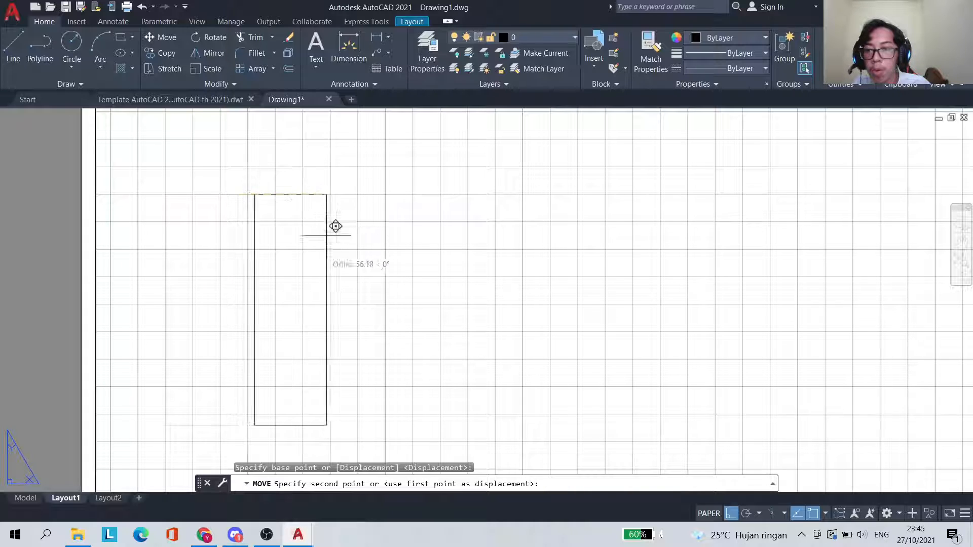
{"action": "left_click", "coordinate": [301, 200]}
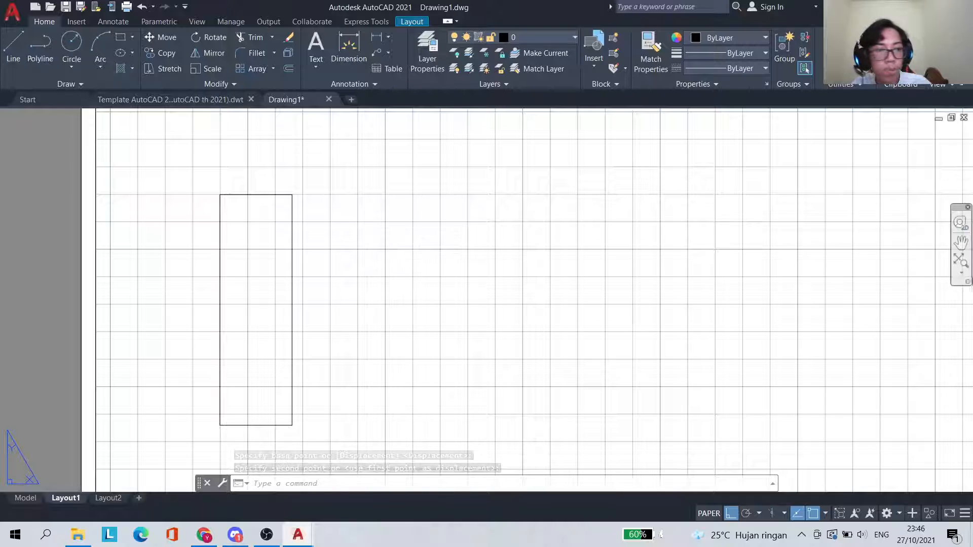
{"action": "scroll", "coordinate": [484, 232], "scroll_direction": "down", "scroll_amount": 2}
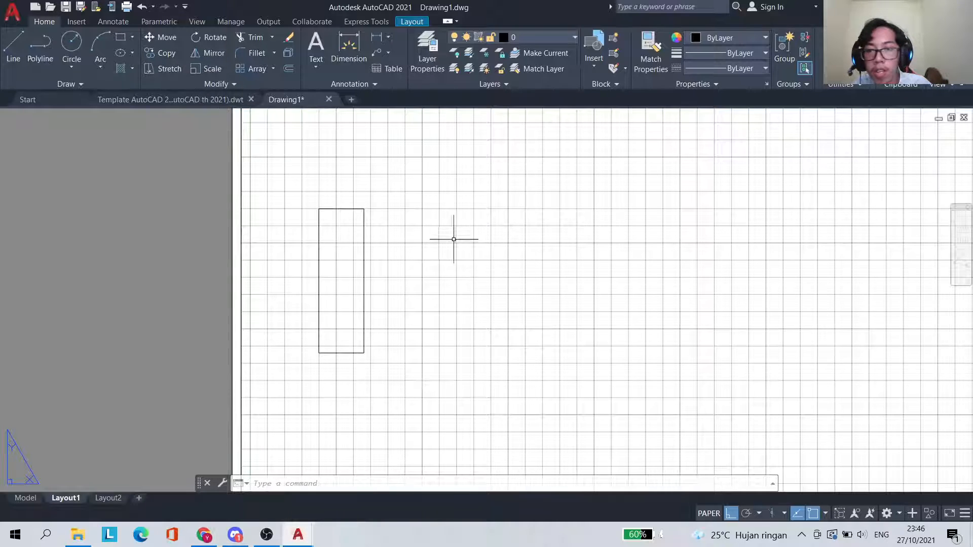
{"action": "scroll", "coordinate": [307, 165], "scroll_direction": "up", "scroll_amount": 2}
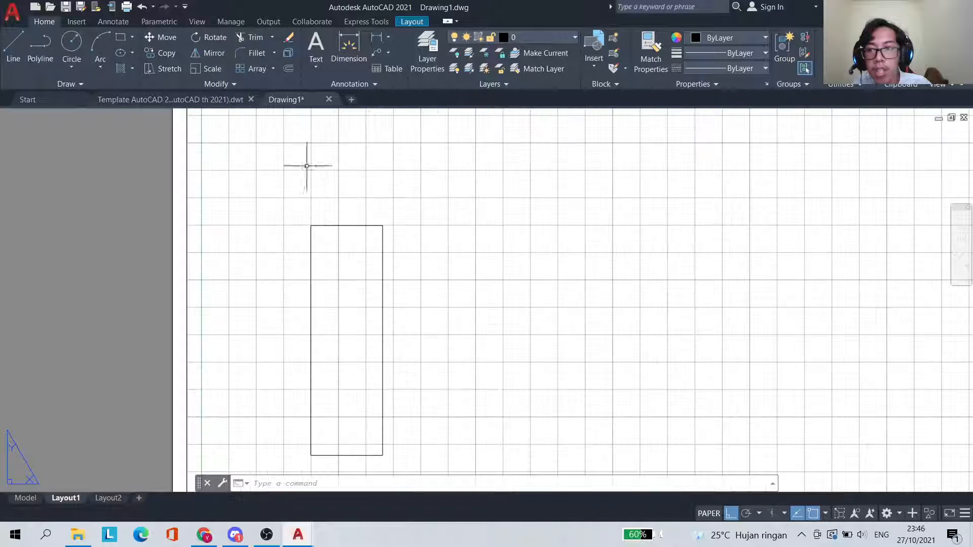
{"action": "left_click", "coordinate": [123, 41]}
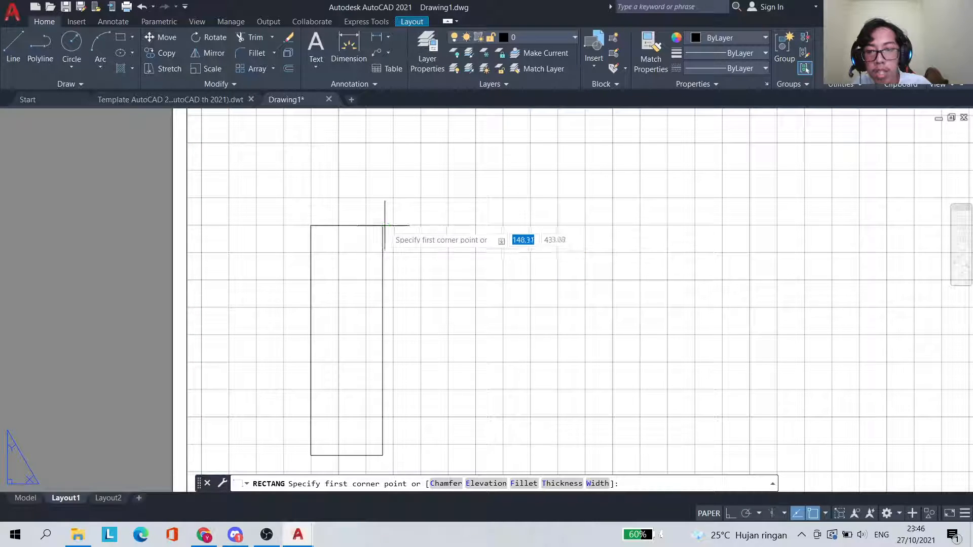
{"action": "key", "text": "Escape"}
{"action": "key", "text": "F8"}
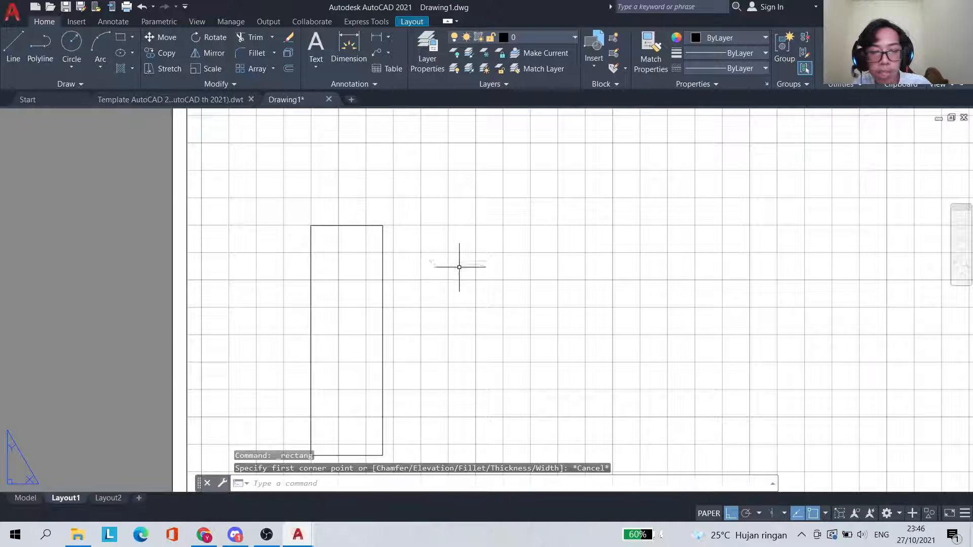
Draw a second rectangle, length 50 and width 160, to the right of the first with their top edges level
{"action": "left_click", "coordinate": [963, 243]}
{"action": "left_click_drag", "start_coordinate": [382, 238], "coordinate": [312, 168]}
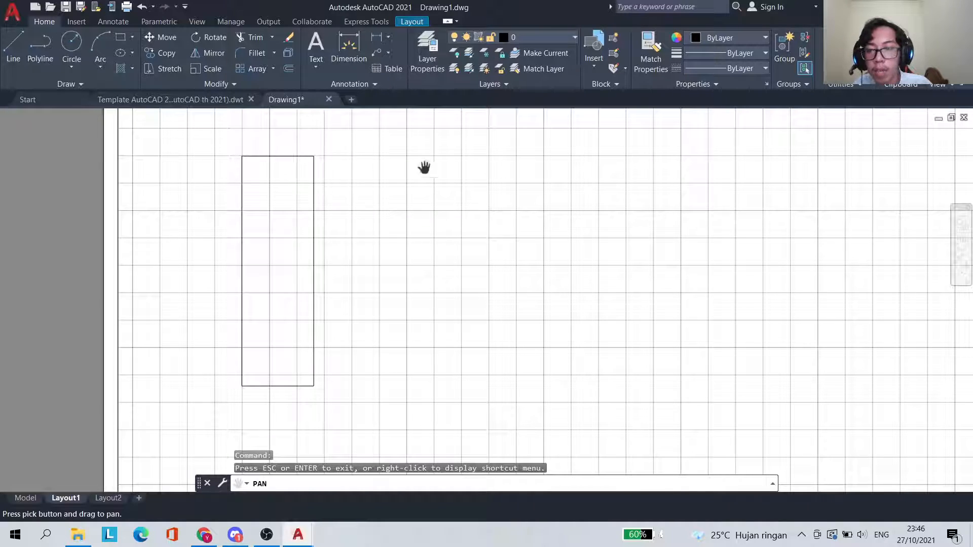
{"action": "left_click", "coordinate": [120, 37]}
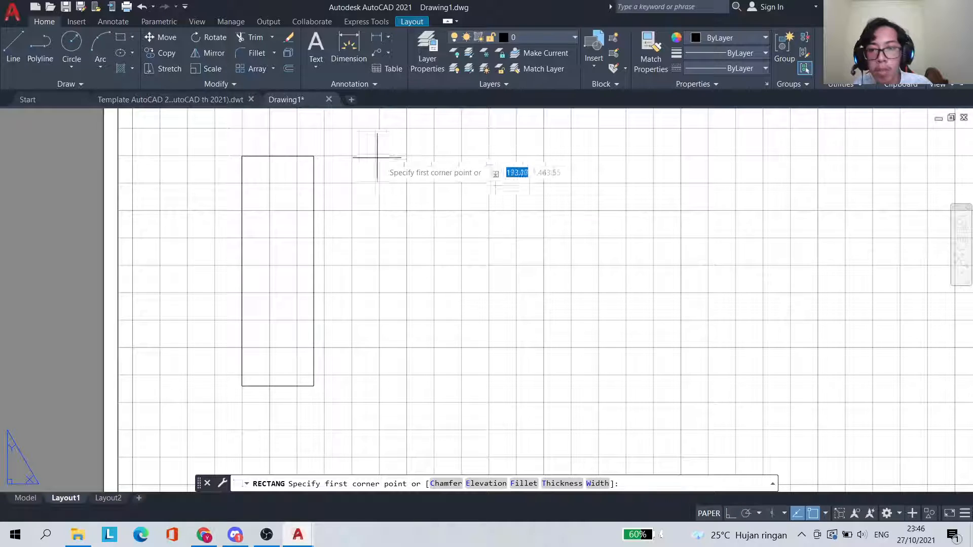
{"action": "left_click", "coordinate": [434, 157]}
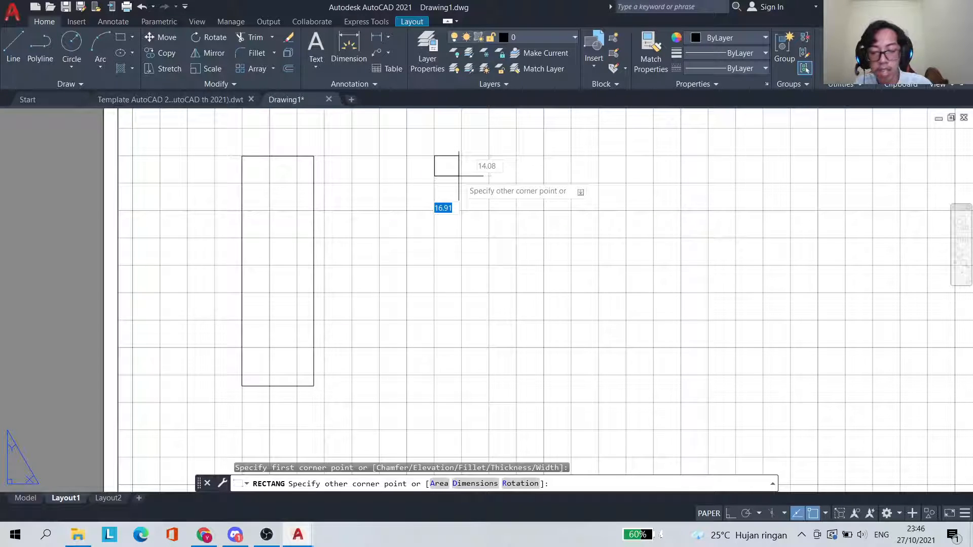
{"action": "type", "text": "d"}
{"action": "key", "text": "Return"}
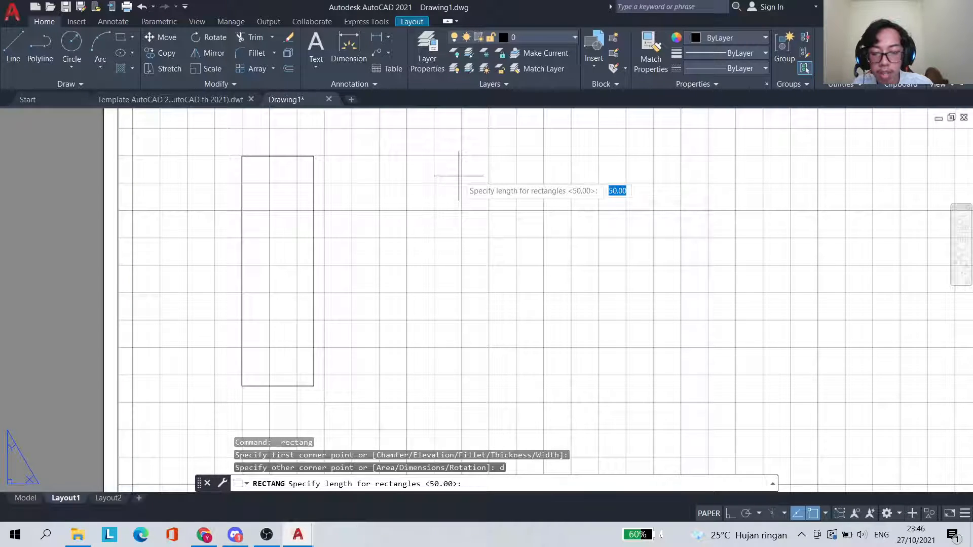
{"action": "type", "text": "30"}
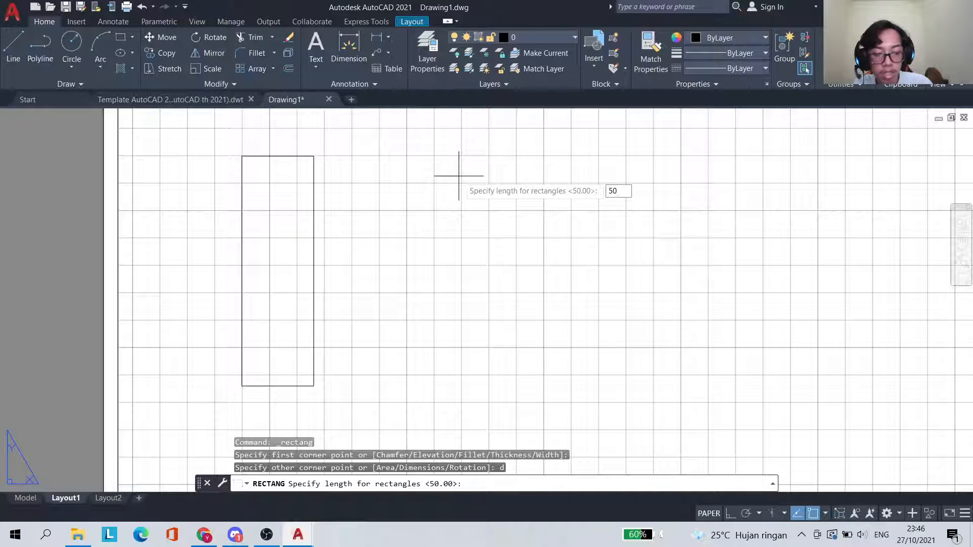
{"action": "key", "text": "Return"}
{"action": "type", "text": "160"}
{"action": "key", "text": "Return"}
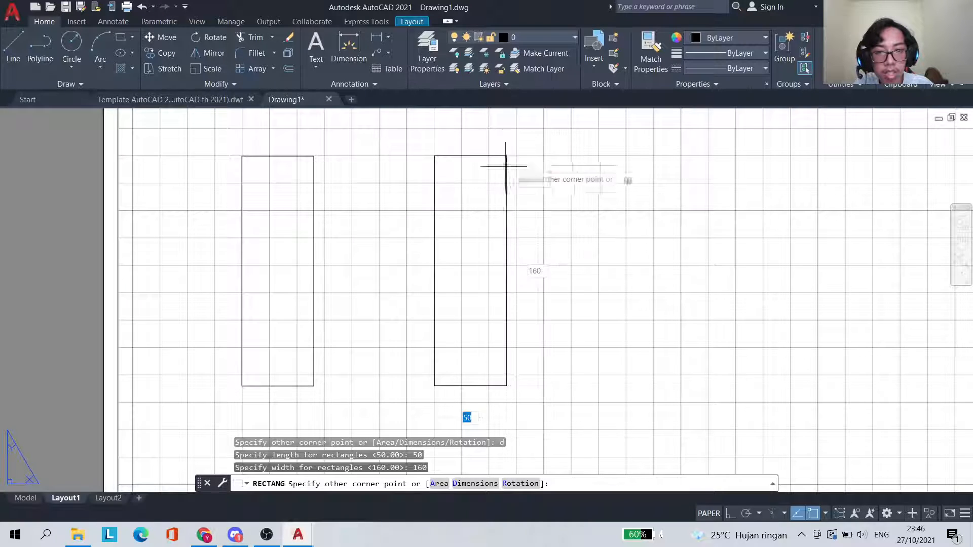
{"action": "left_click", "coordinate": [517, 245]}
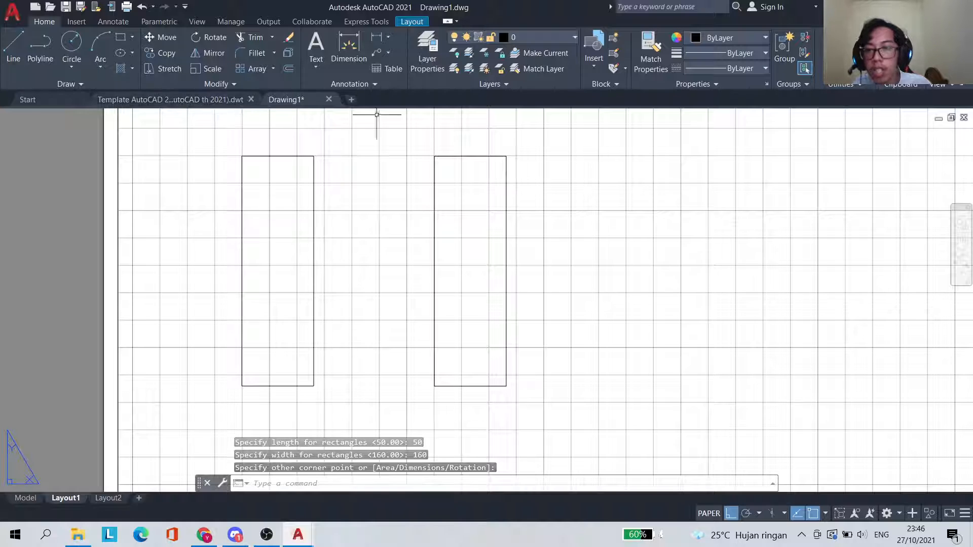
Draw a vertical line 60 long between the two rectangles, going downward from the level of their top edges
{"action": "left_click", "coordinate": [21, 41]}
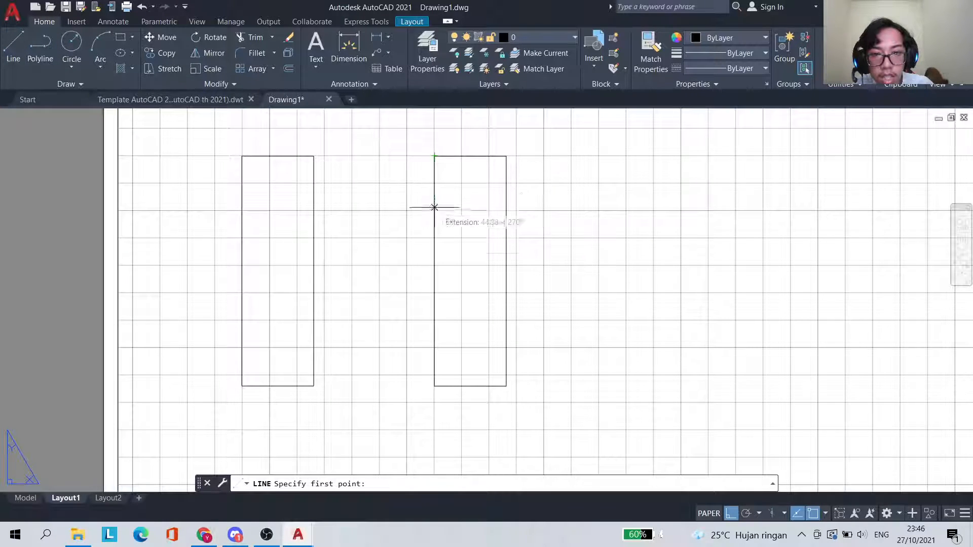
{"action": "left_click", "coordinate": [405, 153]}
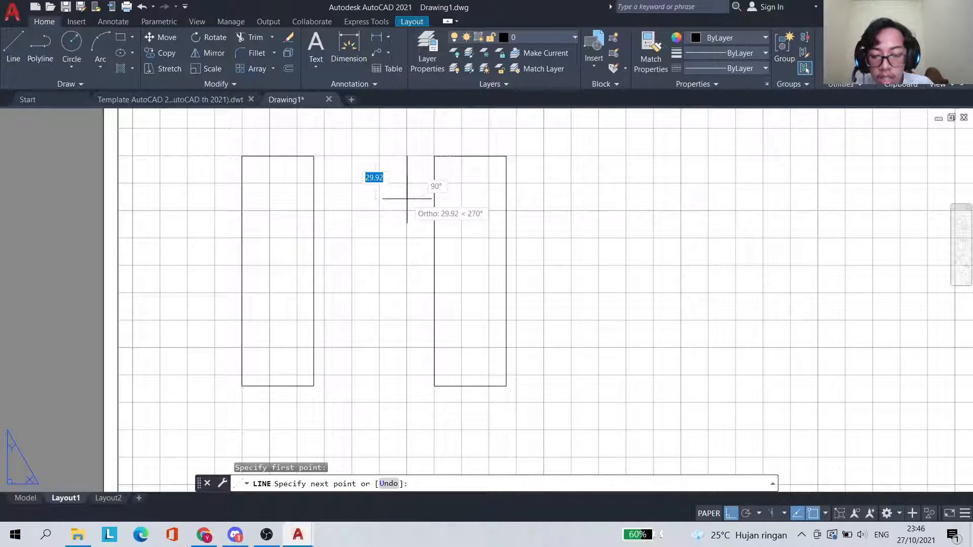
{"action": "type", "text": "6"}
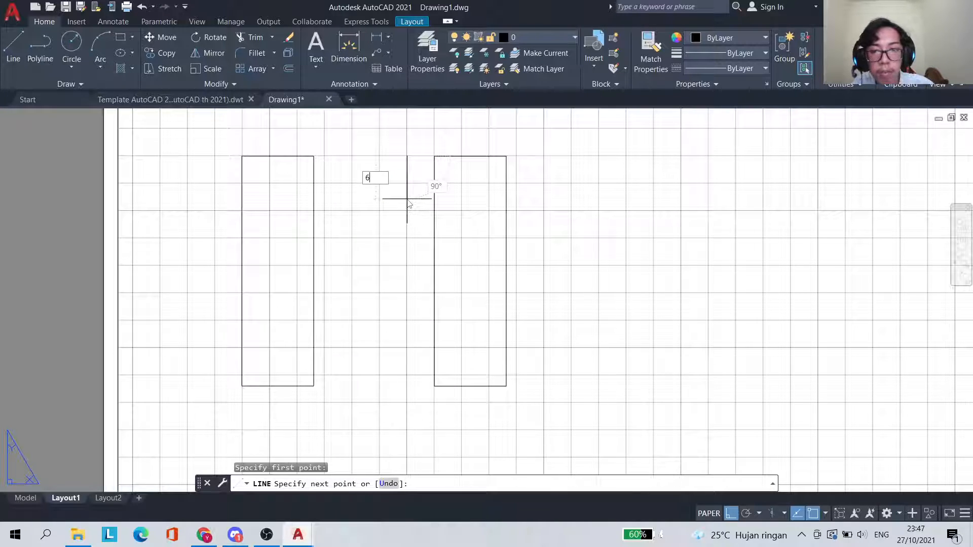
{"action": "type", "text": "0"}
{"action": "key", "text": "Return"}
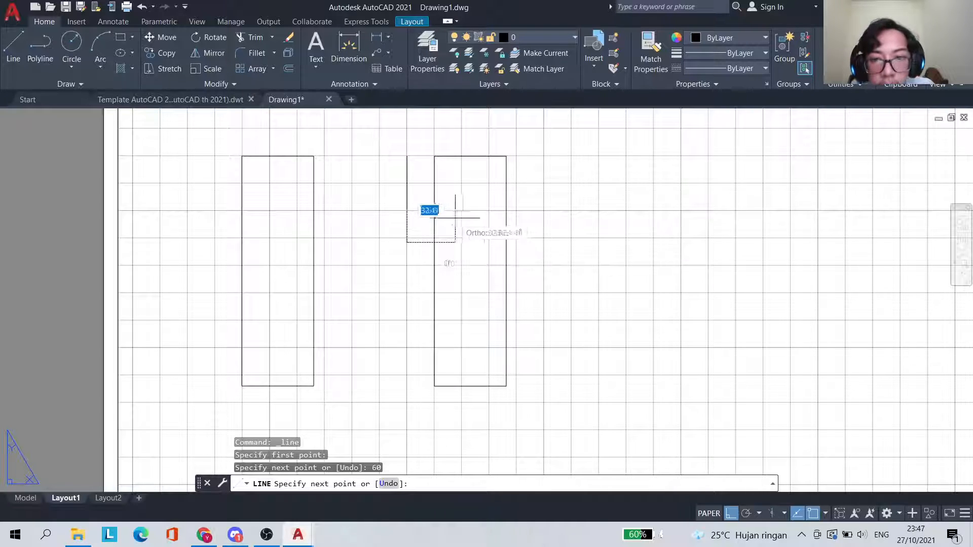
{"action": "key", "text": "Escape"}
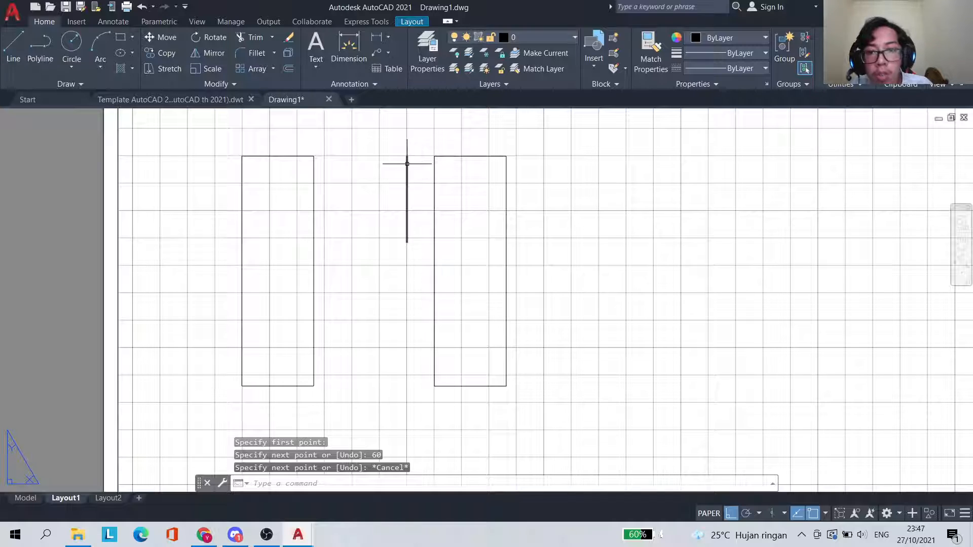
Erase the vertical line between the two rectangles
{"action": "left_click", "coordinate": [406, 162]}
{"action": "left_click_drag", "start_coordinate": [407, 167], "coordinate": [406, 163]}
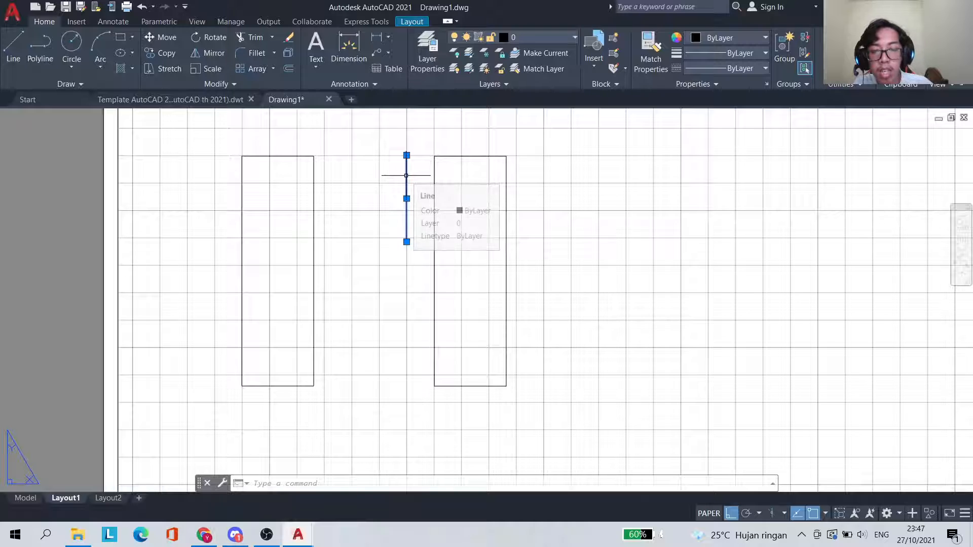
{"action": "type", "text": "ERASE"}
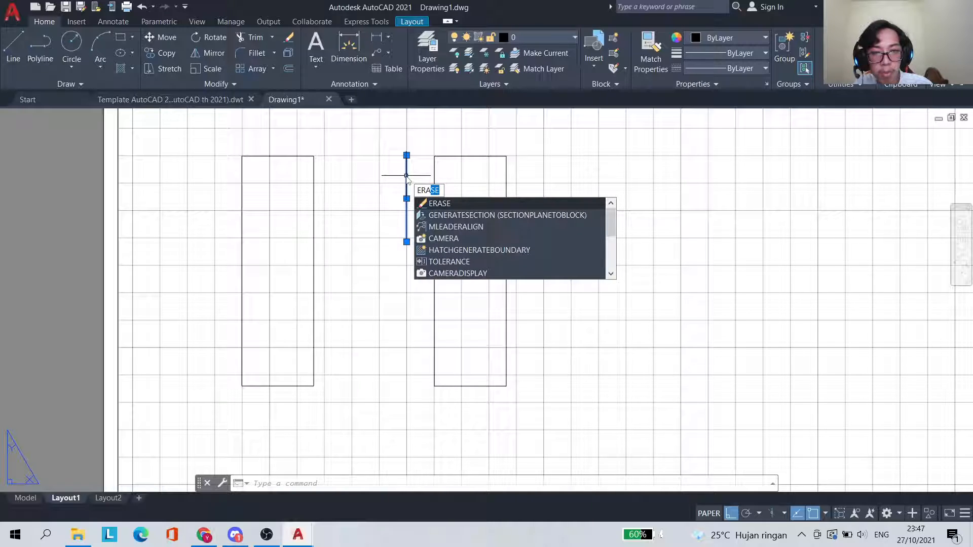
{"action": "key", "text": "Return"}
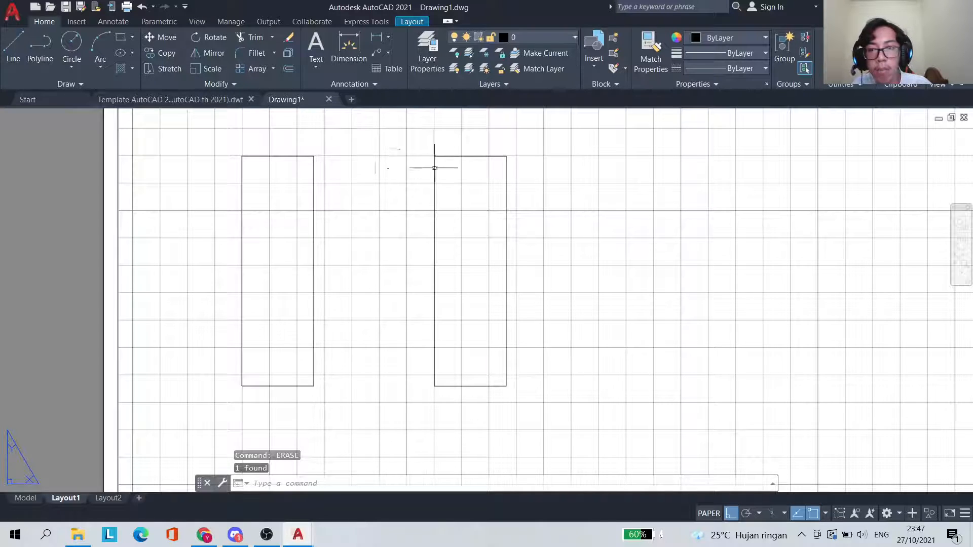
Draw a vertical line 60 long just left of the second rectangle, going downward from the level of its top edge
{"action": "left_click", "coordinate": [13, 48]}
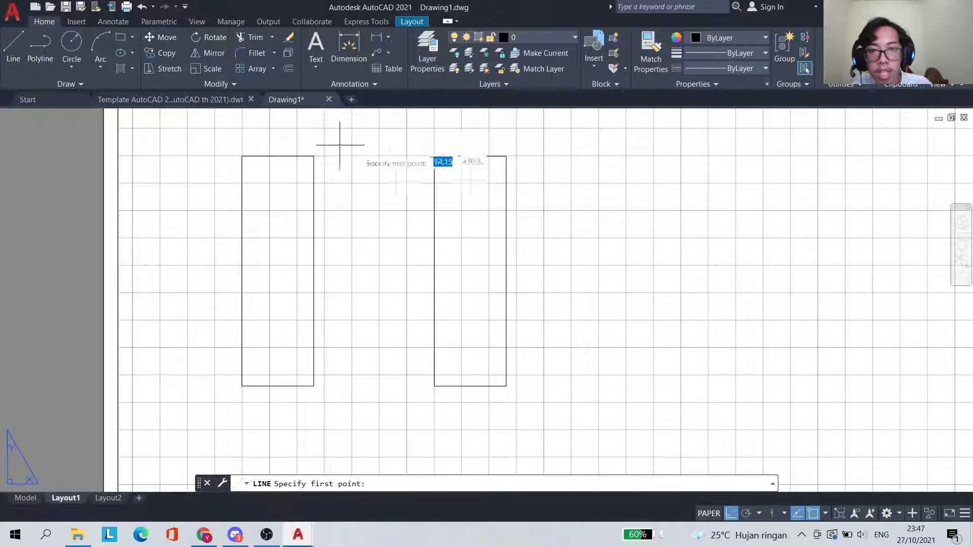
{"action": "left_click", "coordinate": [407, 156]}
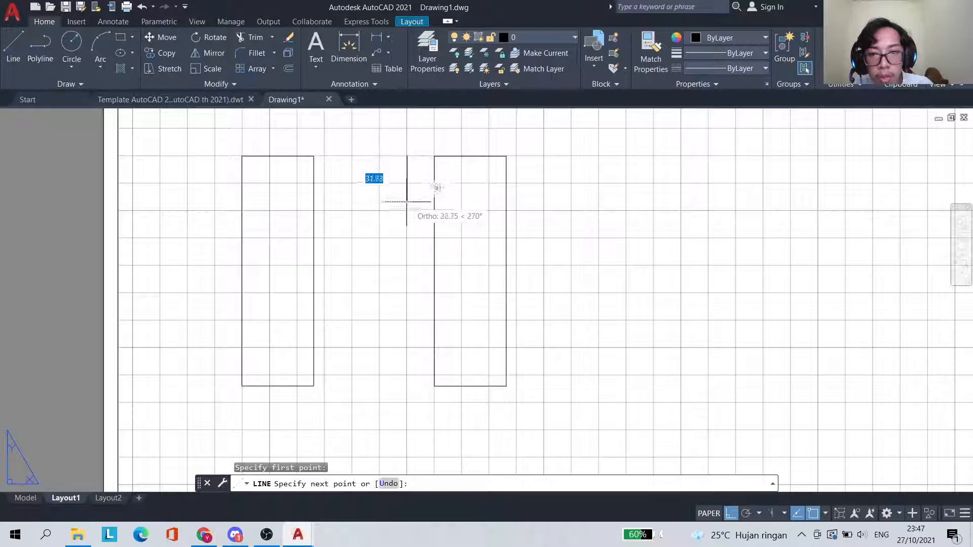
{"action": "type", "text": "60"}
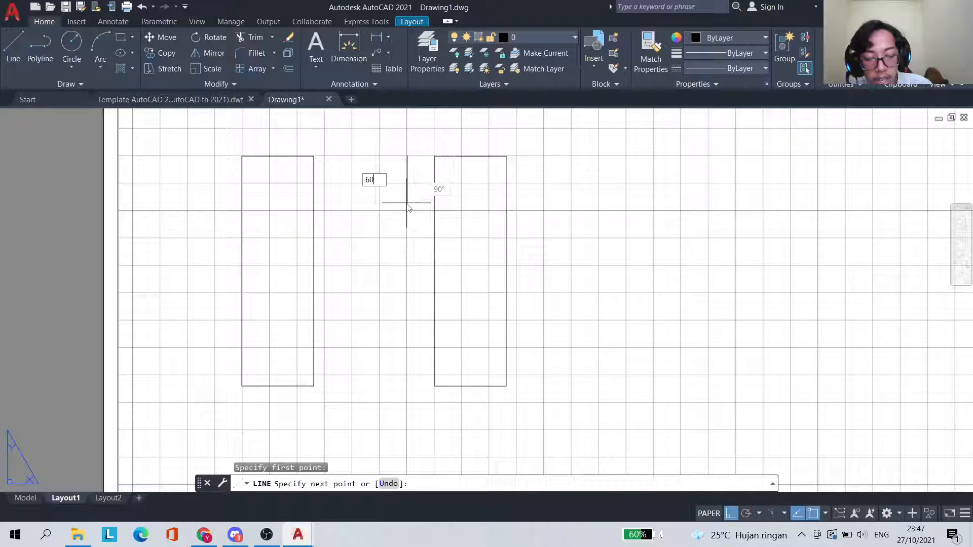
{"action": "key", "text": "Return"}
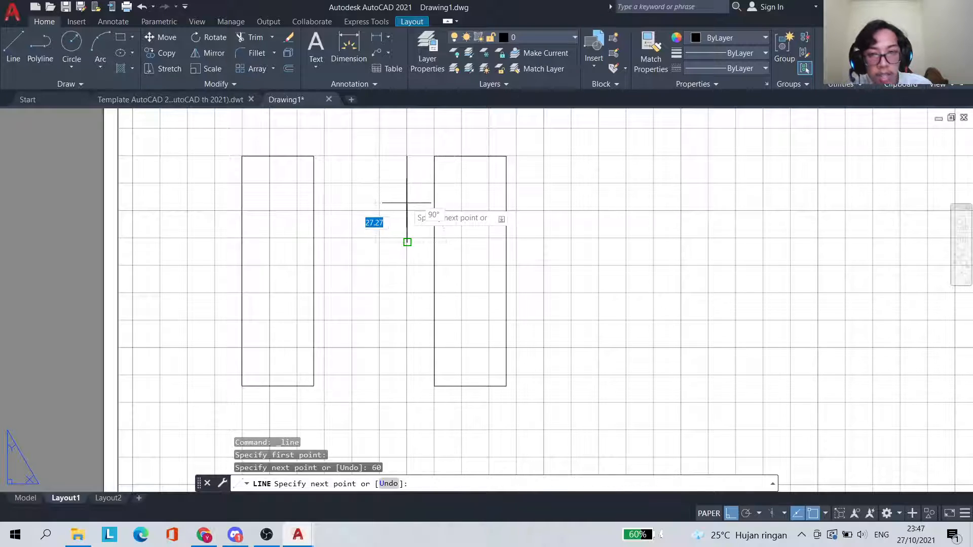
{"action": "key", "text": "Escape"}
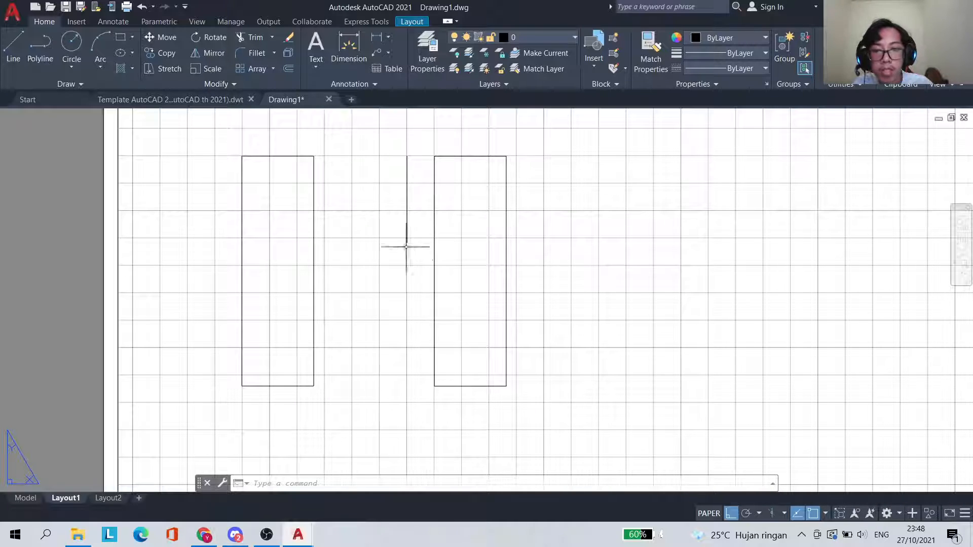
Draw a vertical line 95 long directly below the first line, going upward from the level of the second rectangle's bottom edge
{"action": "left_click", "coordinate": [13, 46]}
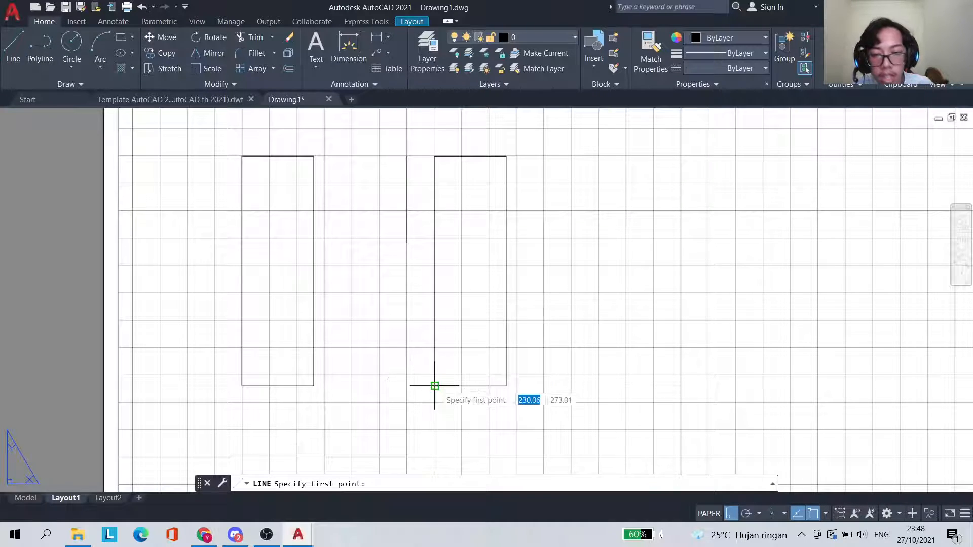
{"action": "left_click", "coordinate": [406, 386]}
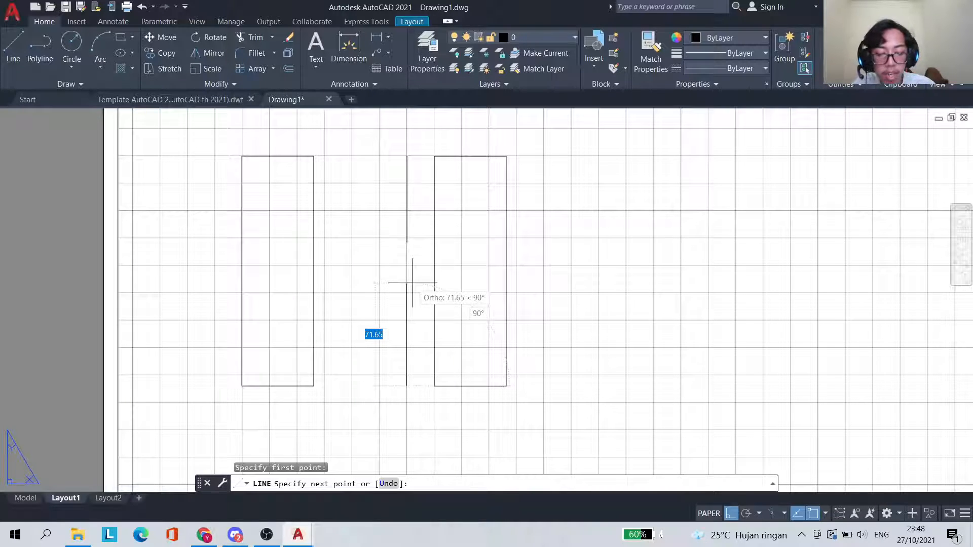
{"action": "type", "text": "9"}
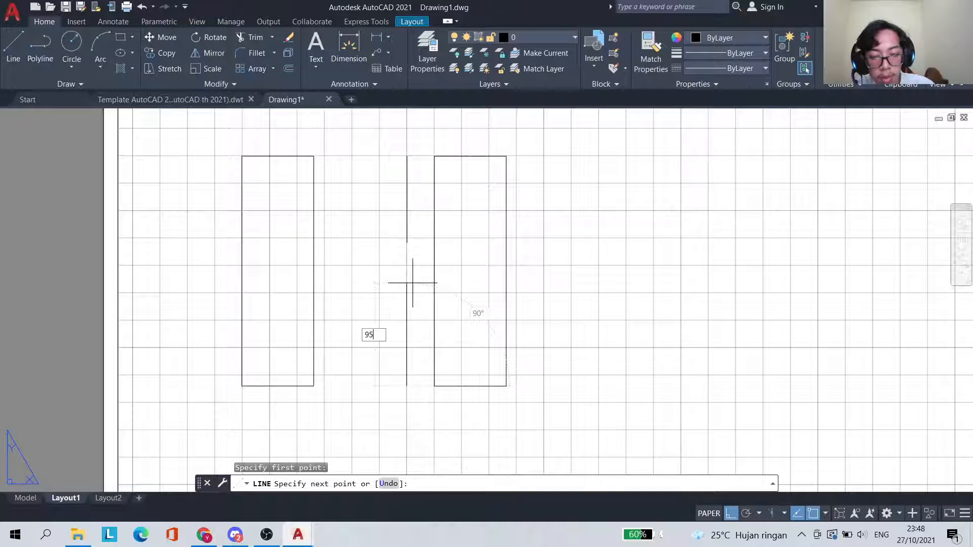
{"action": "type", "text": "5"}
{"action": "key", "text": "Return"}
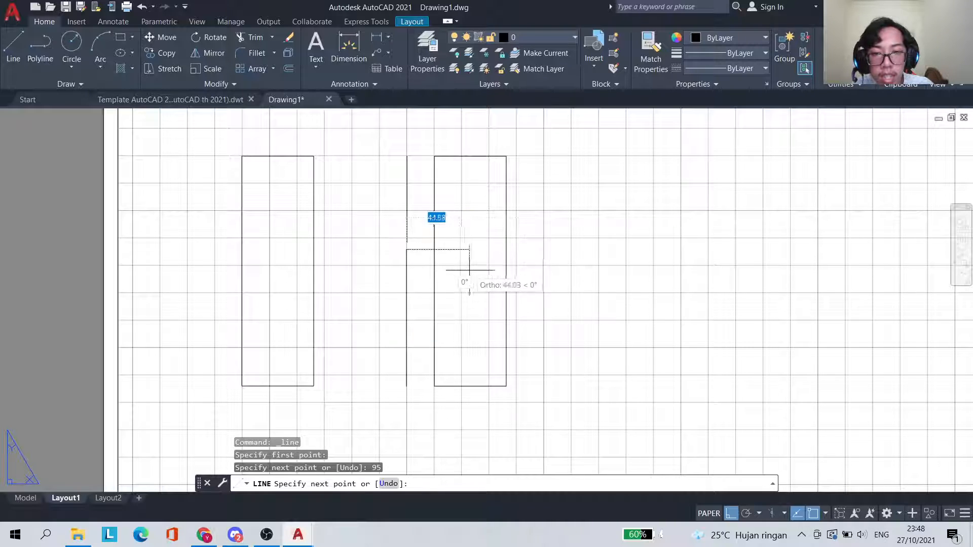
{"action": "key", "text": "Escape"}
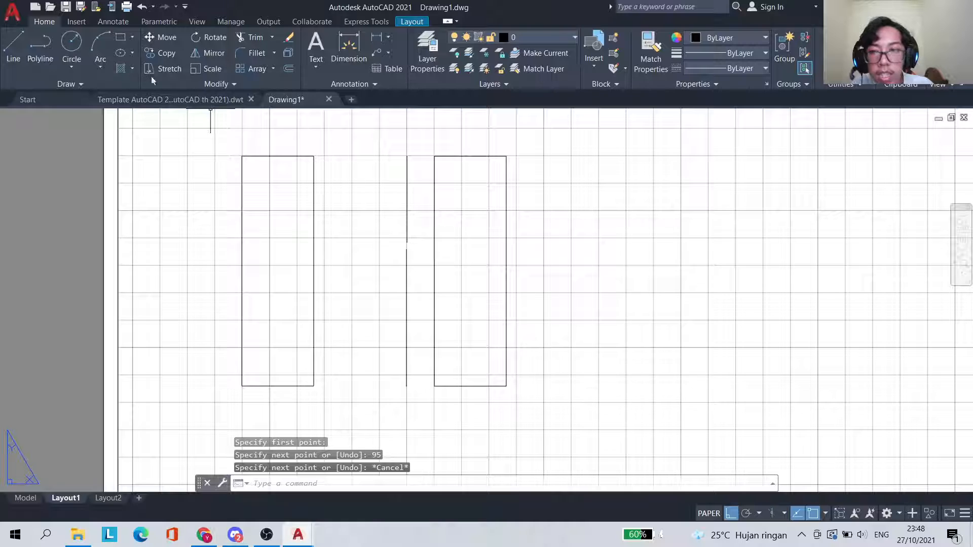
Draw a horizontal line from the second rectangle's left edge past its right edge, level with the upper end of the 95 line
{"action": "left_click", "coordinate": [14, 51]}
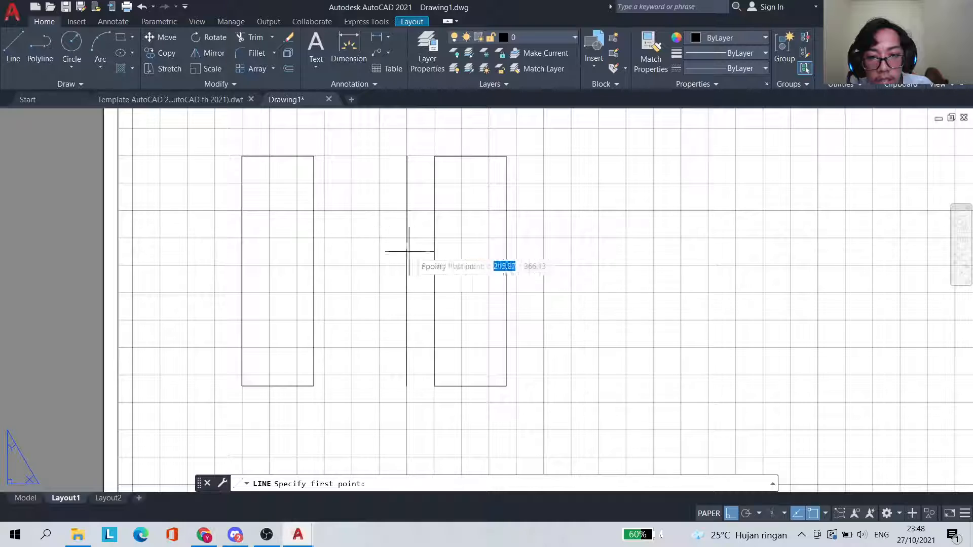
{"action": "left_click", "coordinate": [435, 249]}
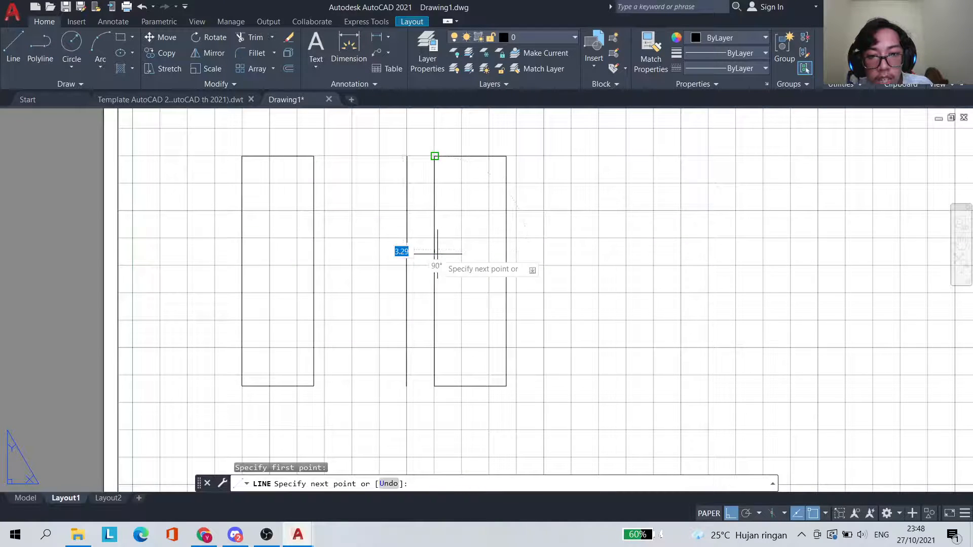
{"action": "left_click", "coordinate": [506, 250]}
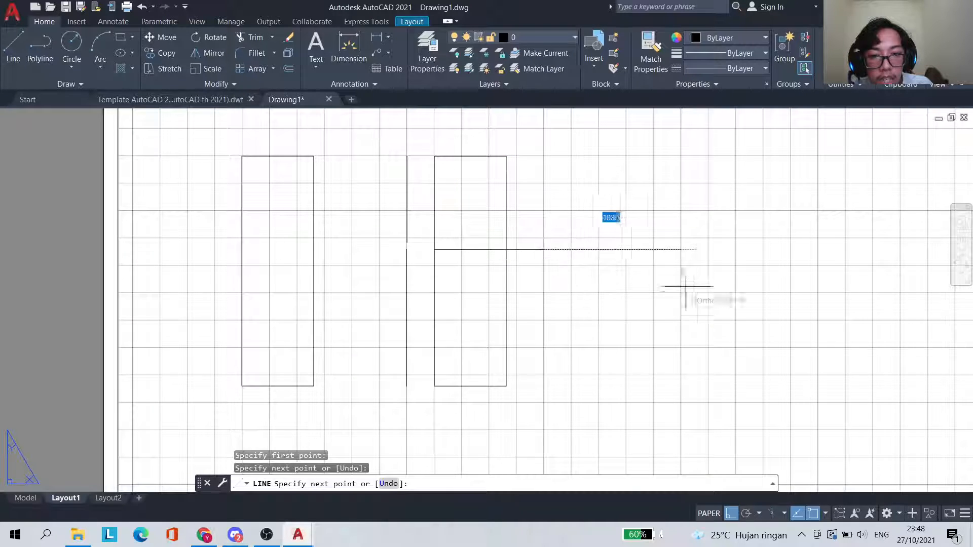
{"action": "key", "text": "Escape"}
Draw a horizontal line from the lower end of the 60 line across the second rectangle, ending above the other horizontal line's right end
{"action": "left_click", "coordinate": [14, 47]}
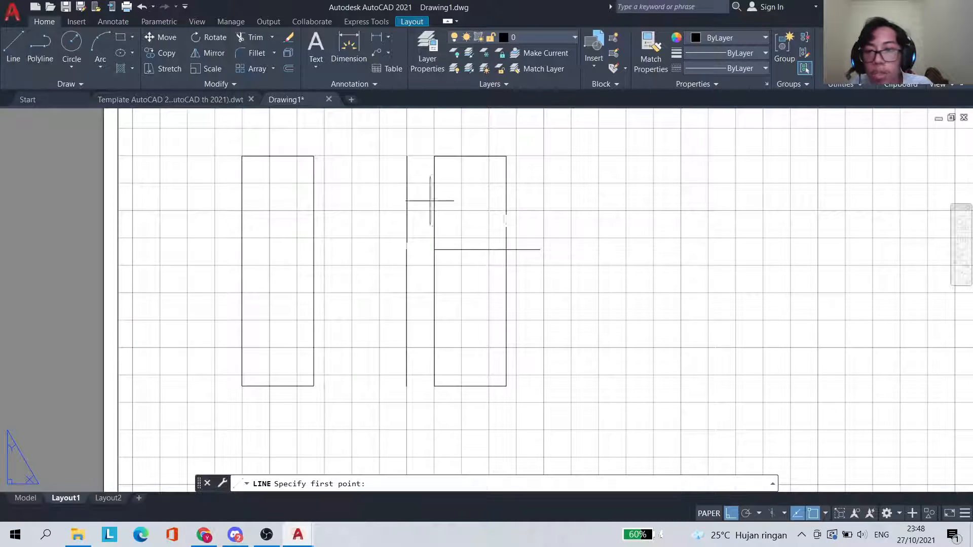
{"action": "left_click", "coordinate": [407, 242]}
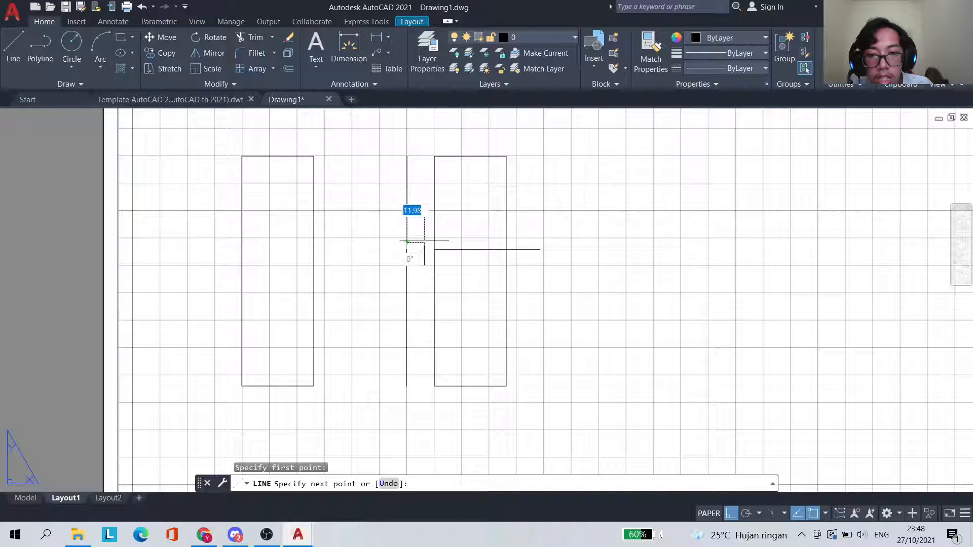
{"action": "left_click", "coordinate": [540, 247]}
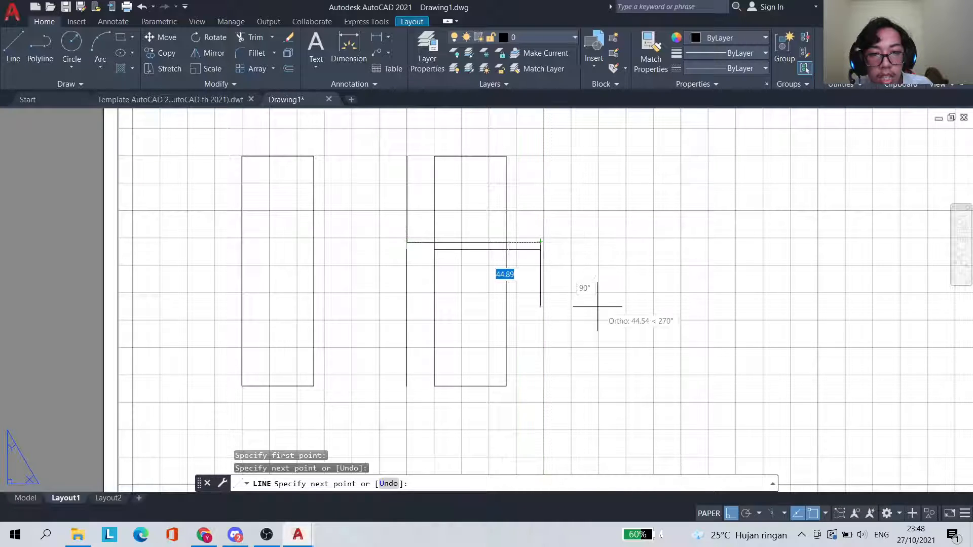
{"action": "key", "text": "Escape"}
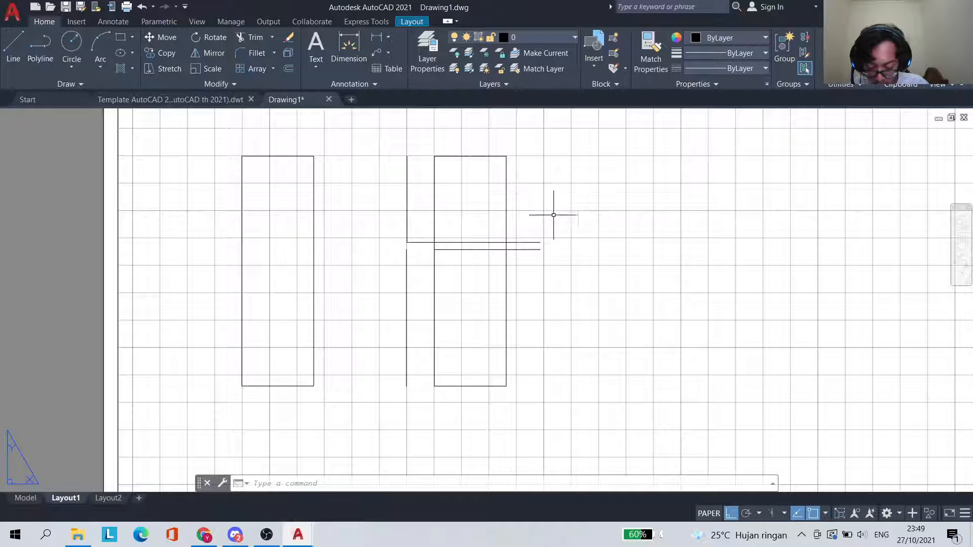
Add the multiline text "alumunium, besi, dan magnet" in the empty cell beside Material in the title block
{"action": "left_click", "coordinate": [961, 242]}
{"action": "left_click_drag", "start_coordinate": [761, 304], "coordinate": [598, 211]}
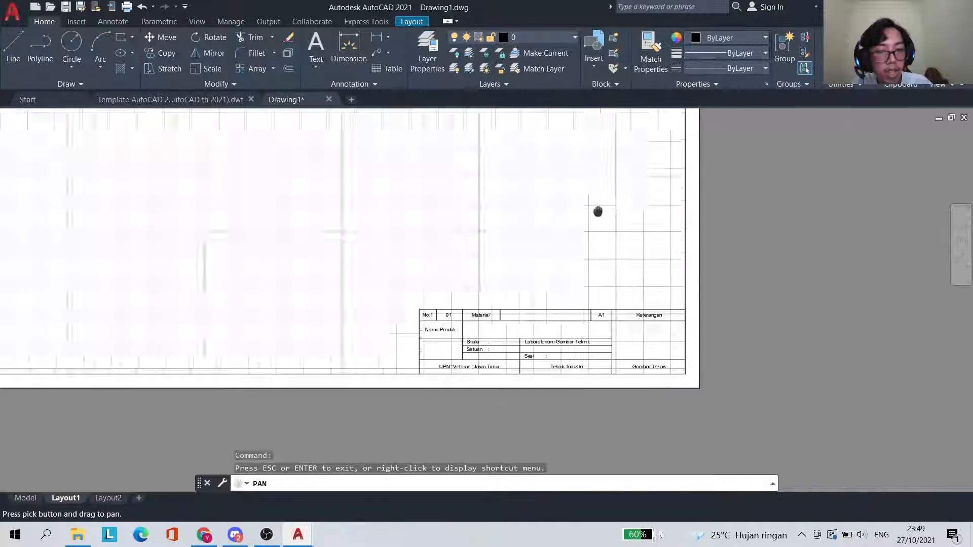
{"action": "scroll", "coordinate": [569, 300], "scroll_direction": "up", "scroll_amount": 2}
{"action": "scroll", "coordinate": [491, 300], "scroll_direction": "up", "scroll_amount": 2}
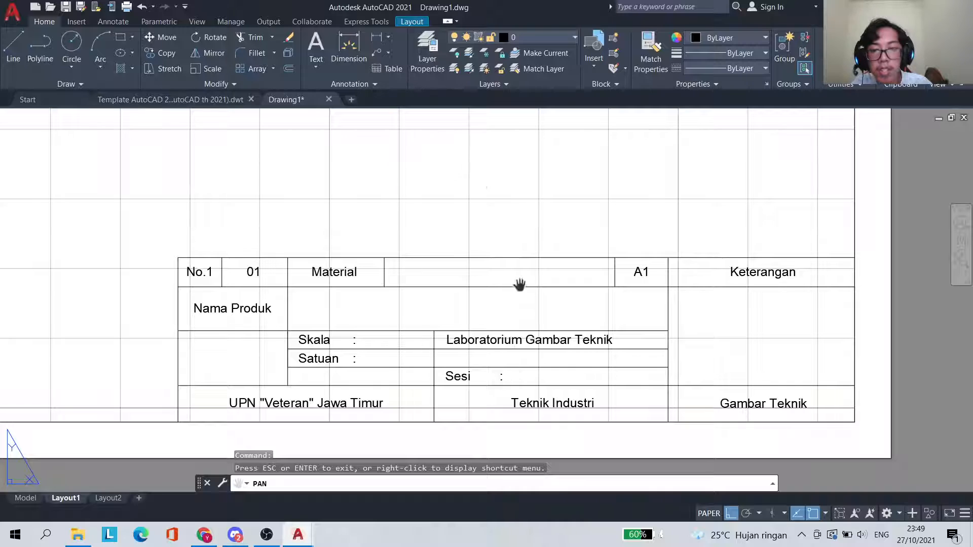
{"action": "left_click_drag", "start_coordinate": [523, 300], "coordinate": [469, 264]}
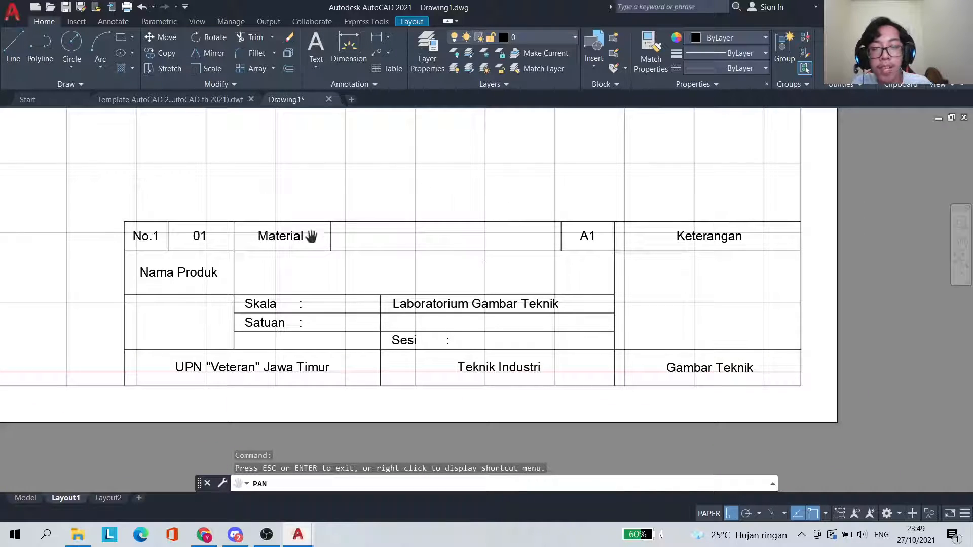
{"action": "left_click", "coordinate": [324, 35]}
{"action": "left_click", "coordinate": [338, 232]}
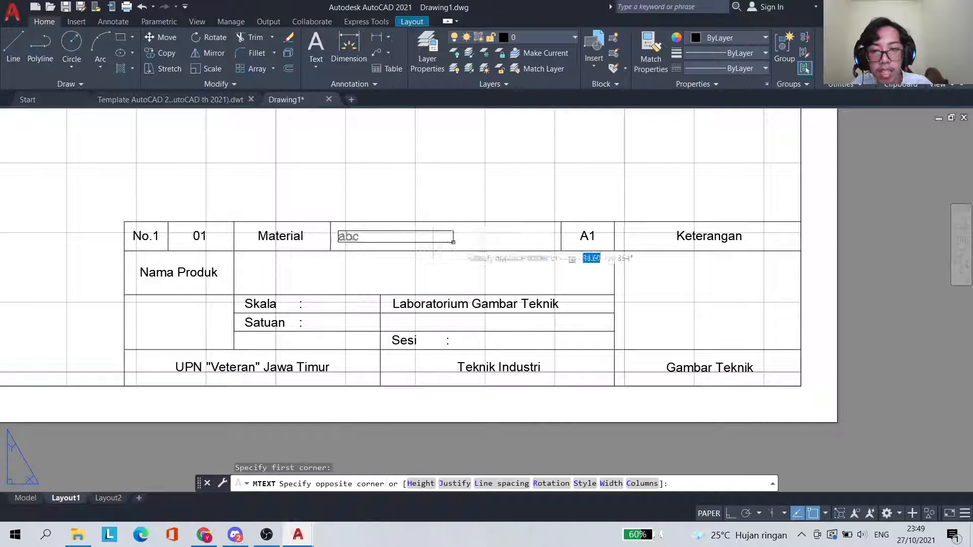
{"action": "left_click", "coordinate": [554, 244]}
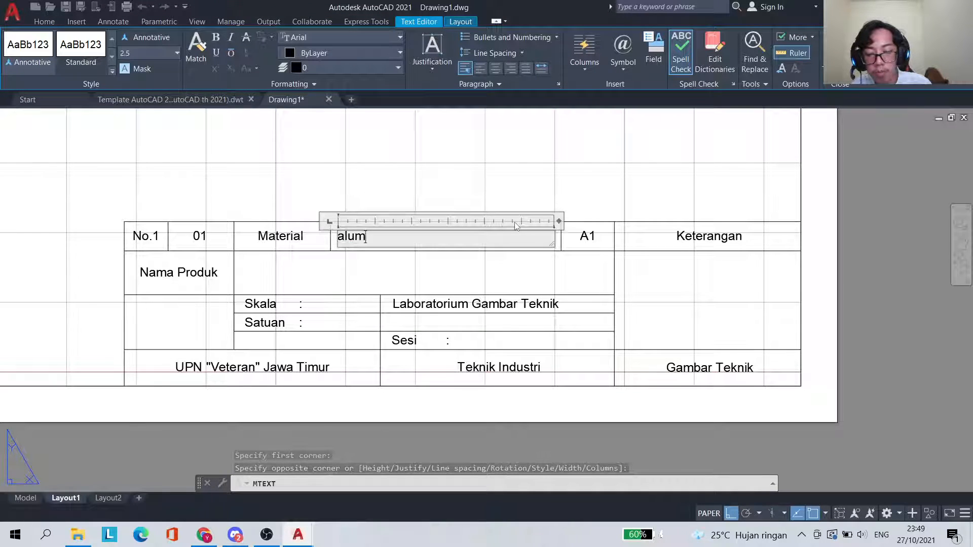
{"action": "type", "text": "alumunium, besi, dan magnet"}
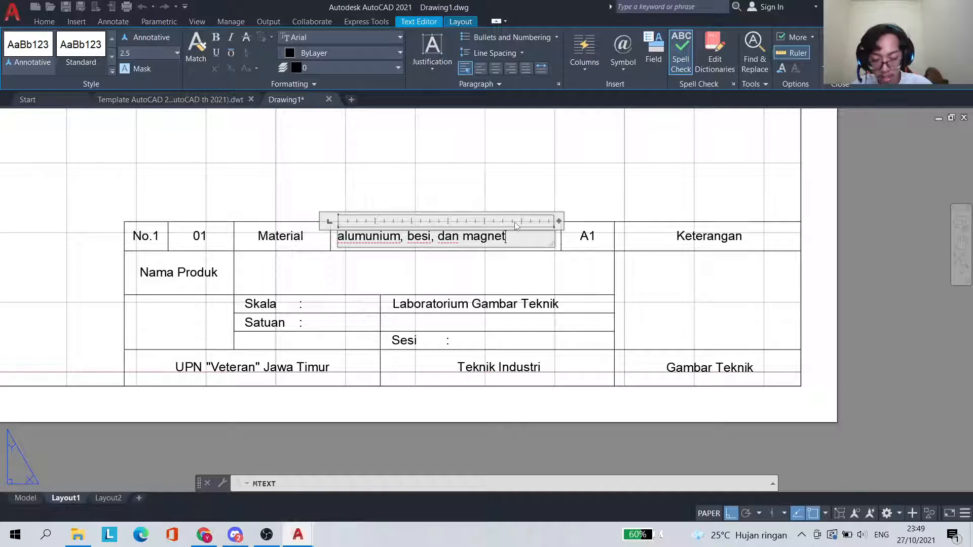
{"action": "key", "text": "Return"}
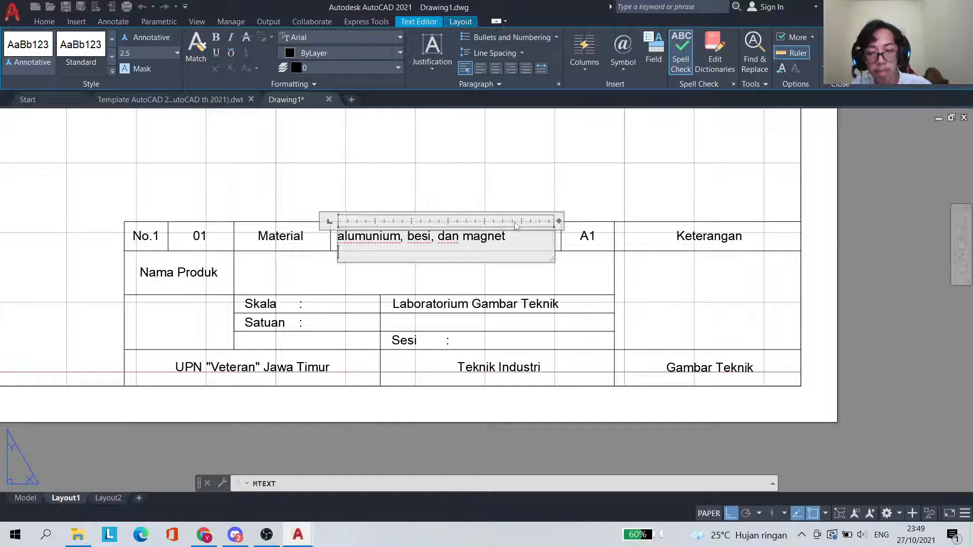
{"action": "key", "text": "BackSpace"}
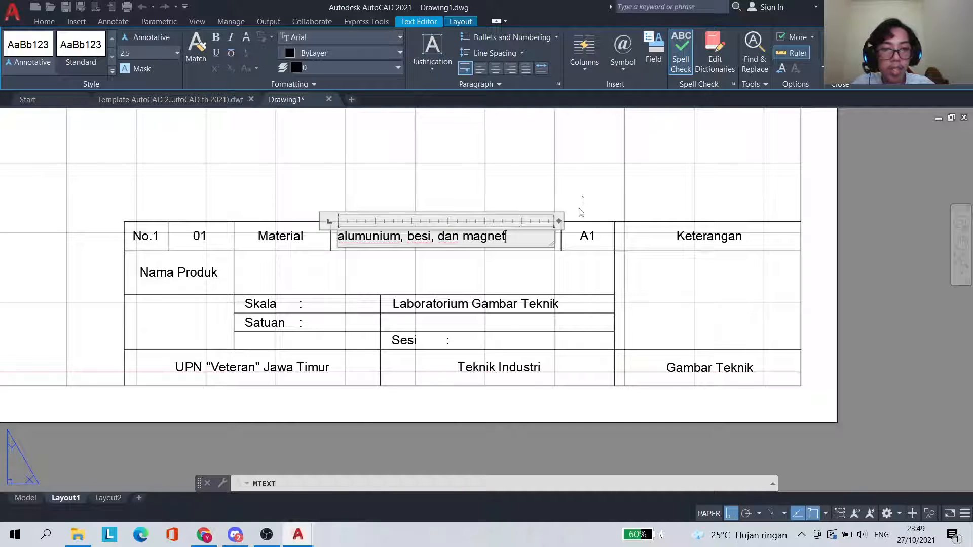
{"action": "left_click", "coordinate": [581, 212]}
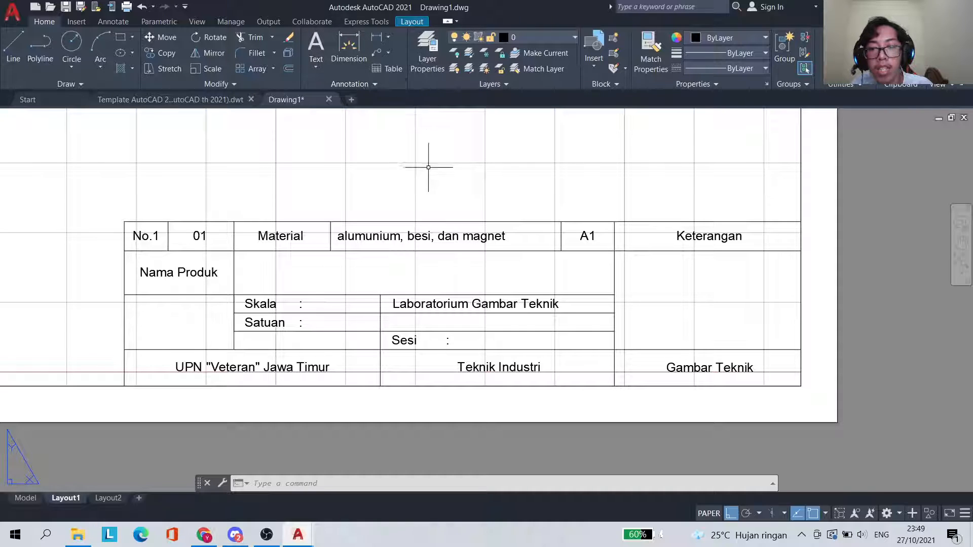
Narrow the text frame of the "alumunium, besi, dan magnet" entry in the title block by shifting its right edge inward
{"action": "left_click", "coordinate": [374, 236]}
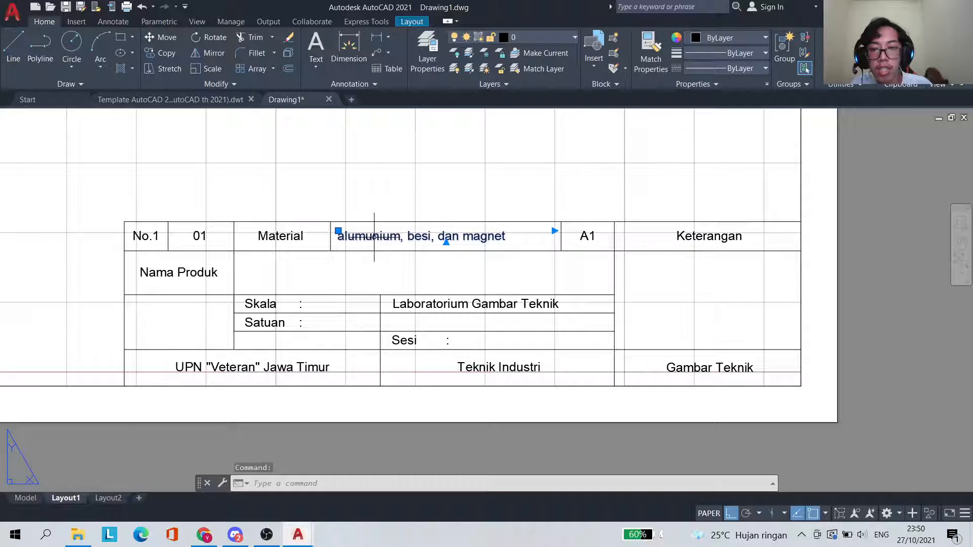
{"action": "double_click", "coordinate": [503, 235]}
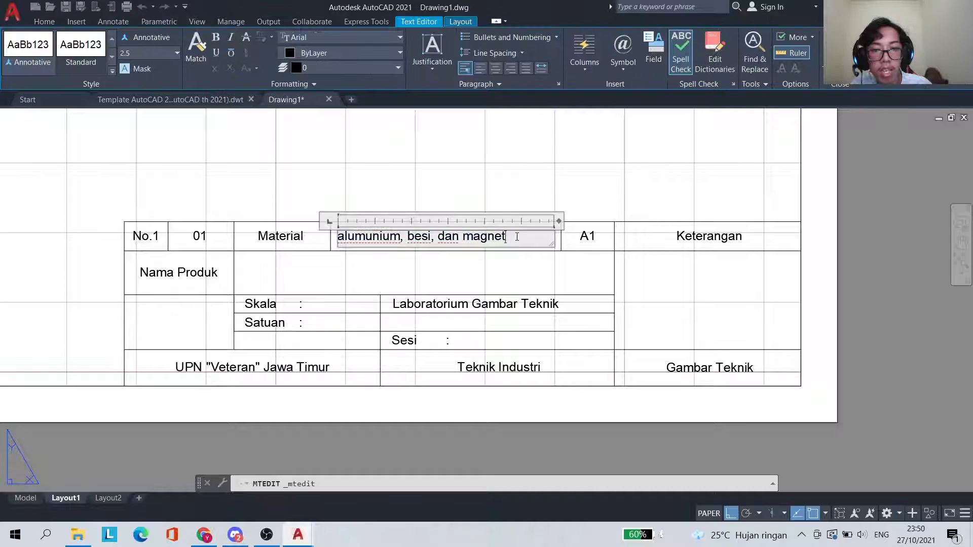
{"action": "key", "text": "Escape"}
{"action": "left_click", "coordinate": [526, 232]}
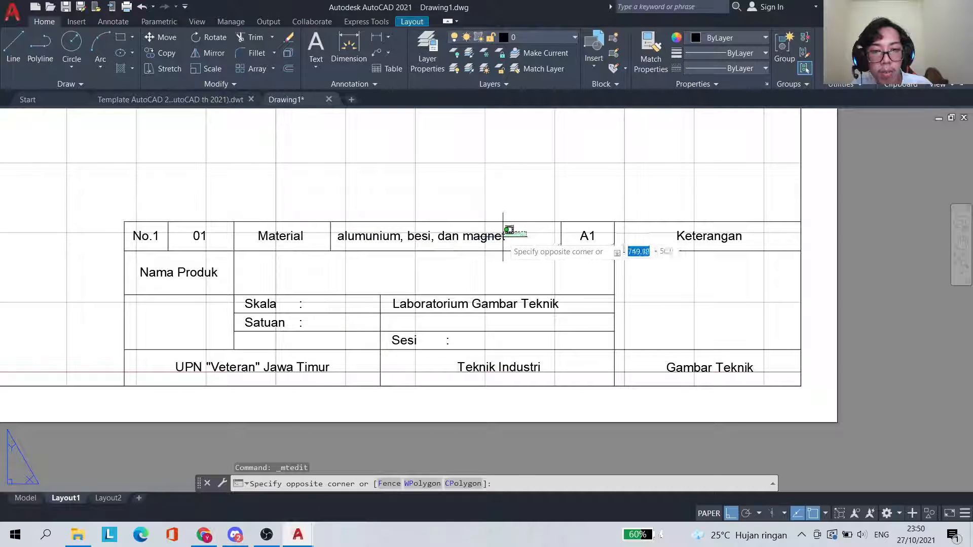
{"action": "left_click", "coordinate": [506, 238]}
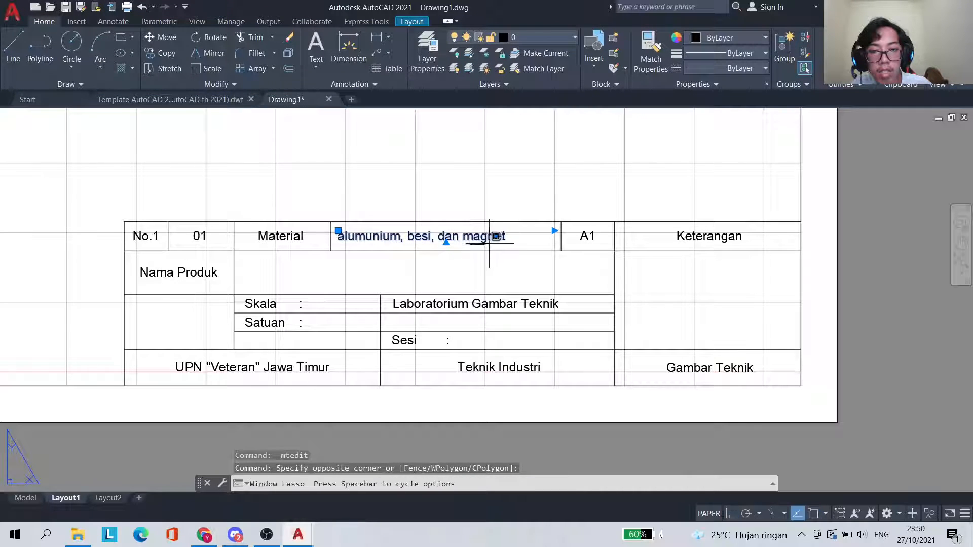
{"action": "mouse_move", "coordinate": [496, 241]}
{"action": "left_mouse_down"}
{"action": "mouse_move", "coordinate": [520, 226]}
{"action": "mouse_move", "coordinate": [554, 230]}
{"action": "left_mouse_up"}
{"action": "left_click", "coordinate": [555, 231]}
{"action": "left_click", "coordinate": [530, 230]}
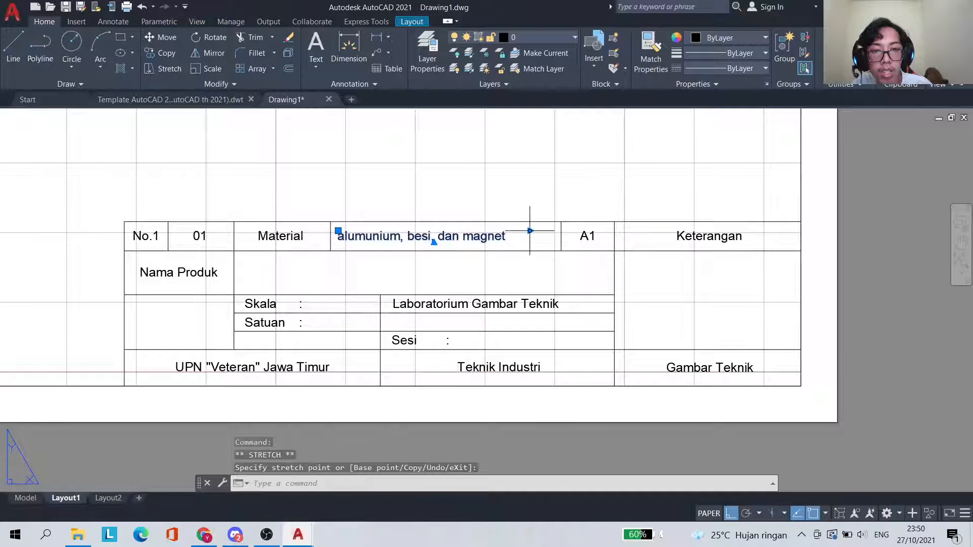
{"action": "left_click", "coordinate": [495, 240]}
{"action": "left_click", "coordinate": [480, 237]}
{"action": "key", "text": "Escape"}
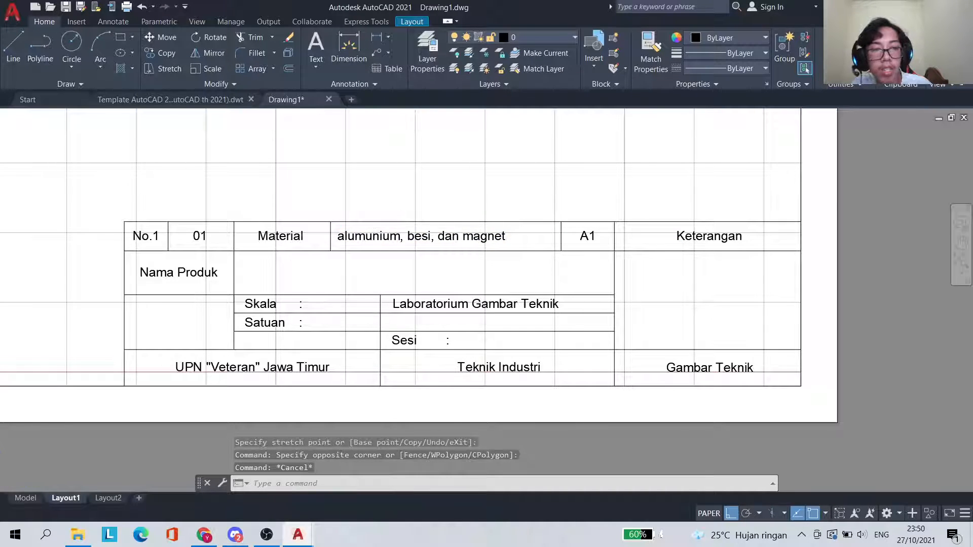
{"action": "scroll", "coordinate": [646, 284], "scroll_direction": "up", "scroll_amount": 4}
{"action": "scroll", "coordinate": [646, 281], "scroll_direction": "down", "scroll_amount": 12}
{"action": "left_click", "coordinate": [960, 240]}
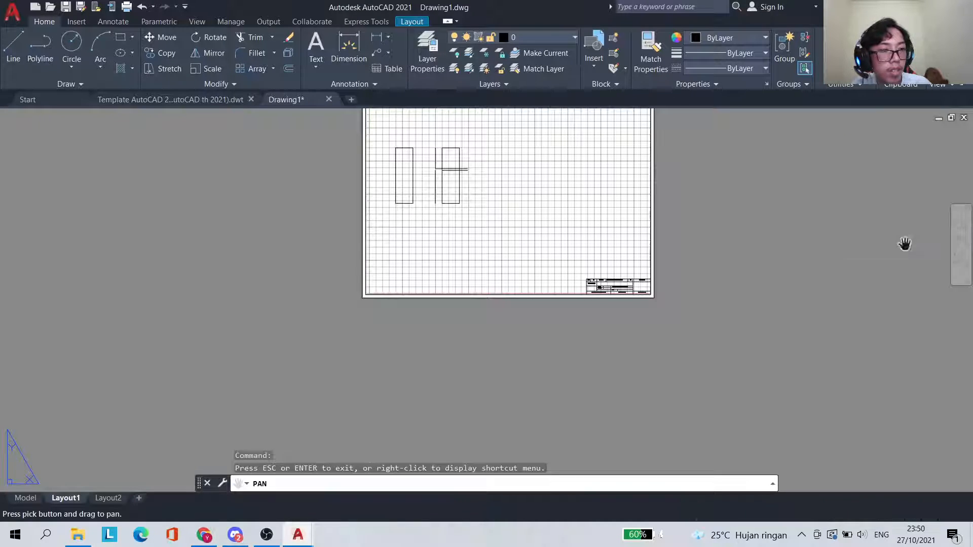
{"action": "left_click_drag", "start_coordinate": [446, 189], "coordinate": [495, 274]}
{"action": "scroll", "coordinate": [504, 274], "scroll_direction": "up", "scroll_amount": 6}
{"action": "left_click_drag", "start_coordinate": [582, 272], "coordinate": [416, 348]}
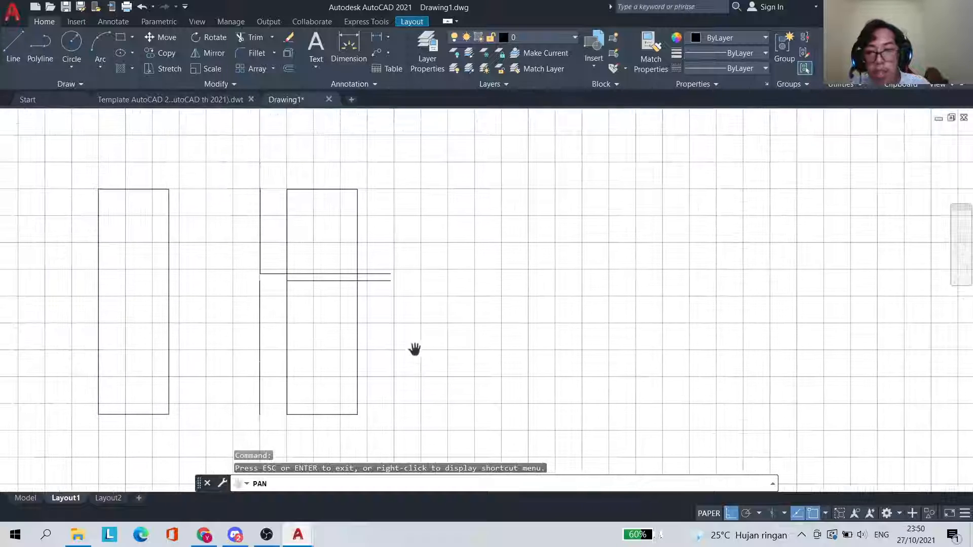
{"action": "key", "text": "Escape"}
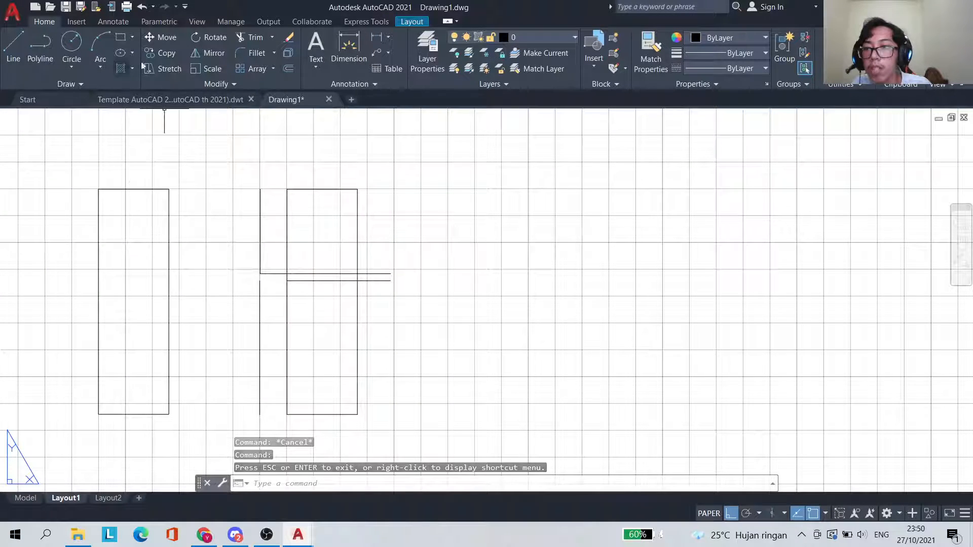
{"action": "left_click", "coordinate": [168, 190]}
{"action": "left_click", "coordinate": [209, 52]}
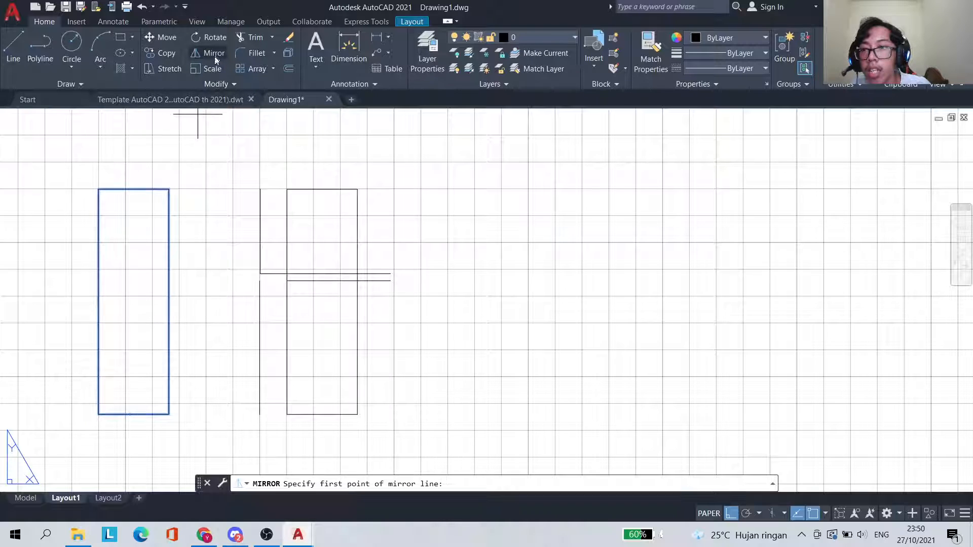
{"action": "left_click", "coordinate": [169, 210]}
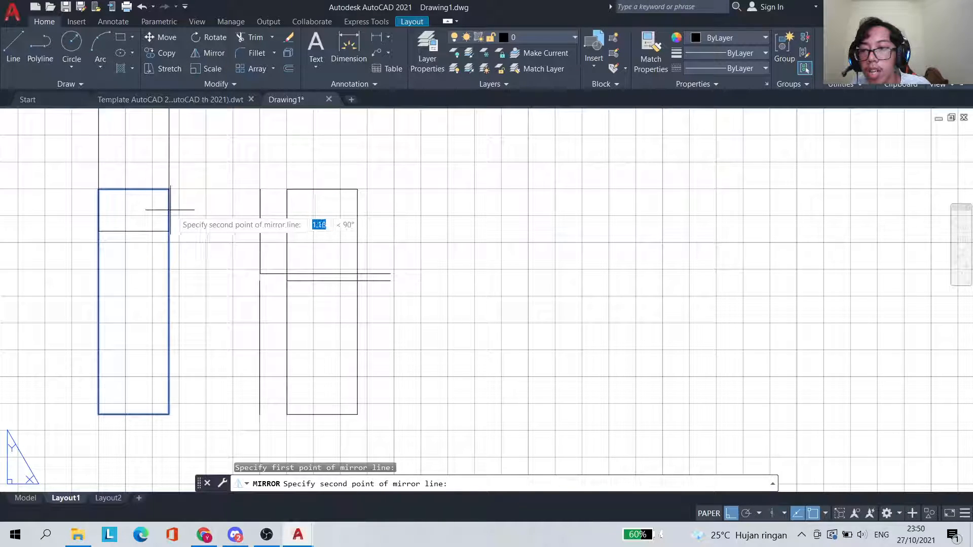
{"action": "key", "text": "Escape"}
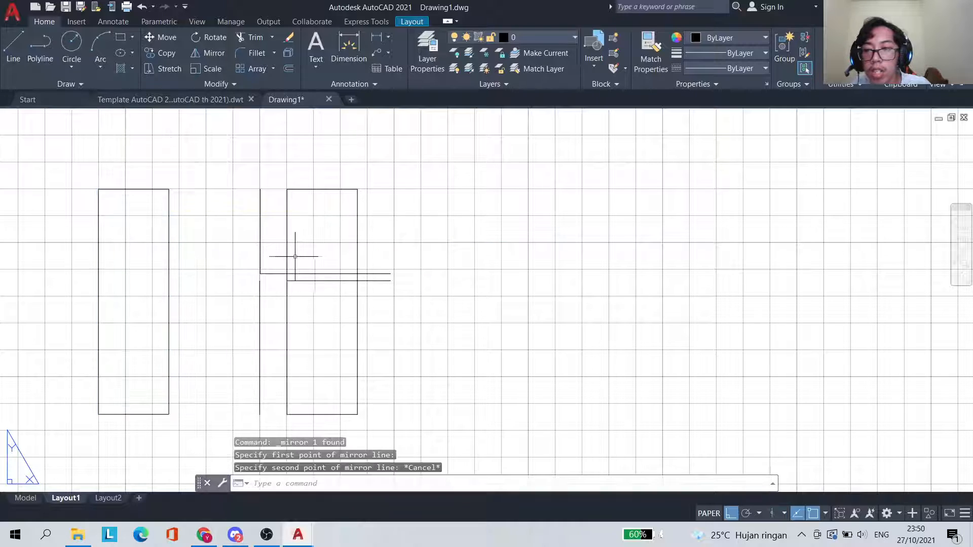
{"action": "left_click", "coordinate": [208, 54]}
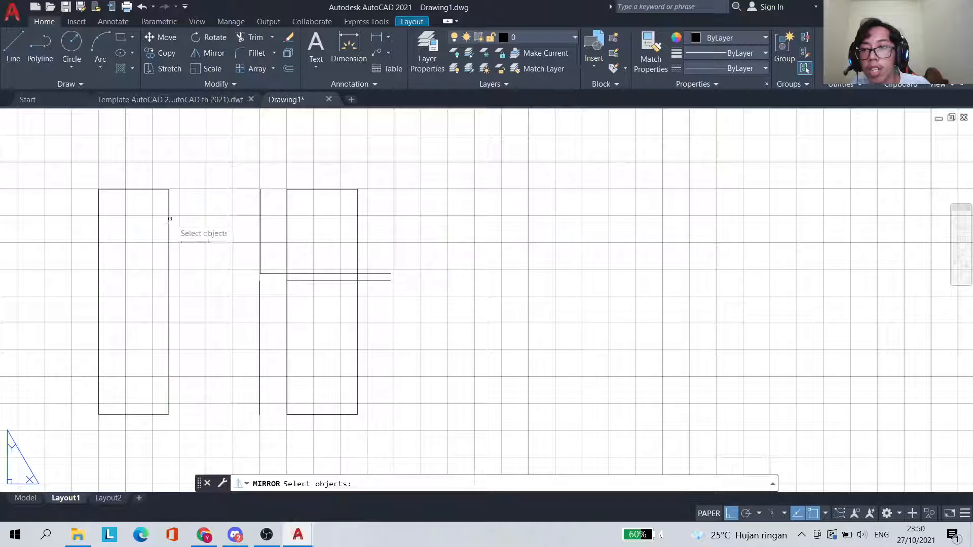
{"action": "left_click", "coordinate": [168, 233]}
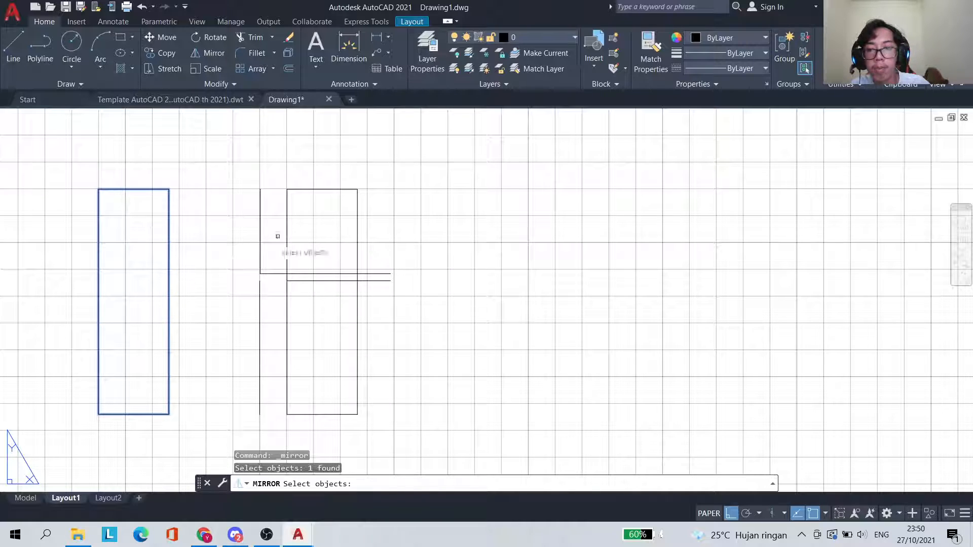
{"action": "key", "text": "Escape"}
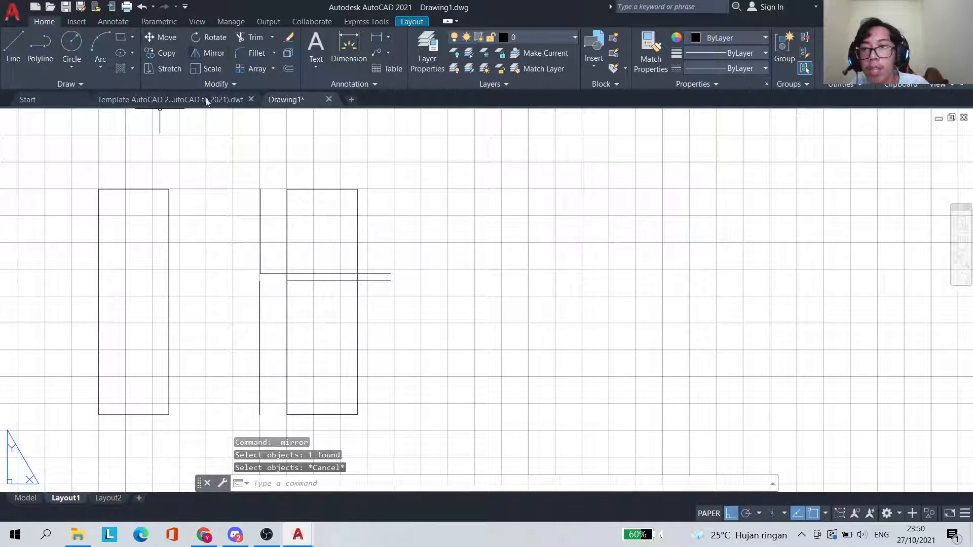
Mirror the first rectangle about a vertical line beyond the second rectangle, keeping the source, and move the copy closer to the second rectangle
{"action": "left_click", "coordinate": [165, 190]}
{"action": "mouse_move", "coordinate": [169, 190]}
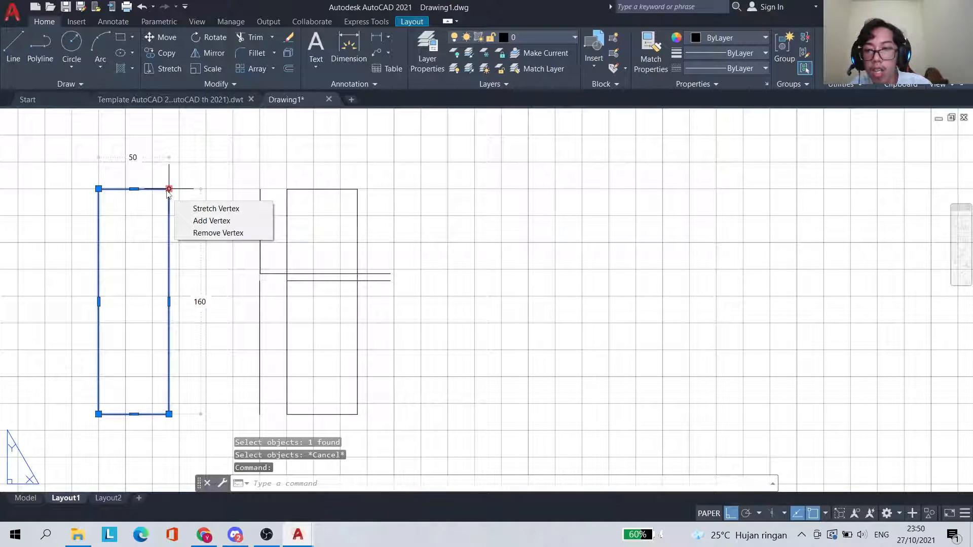
{"action": "key", "text": "Escape"}
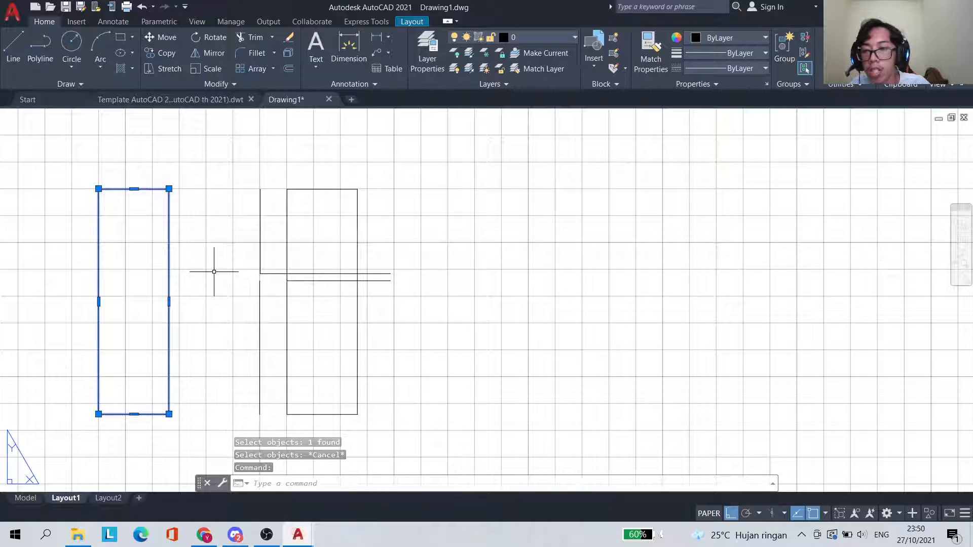
{"action": "left_click", "coordinate": [169, 240]}
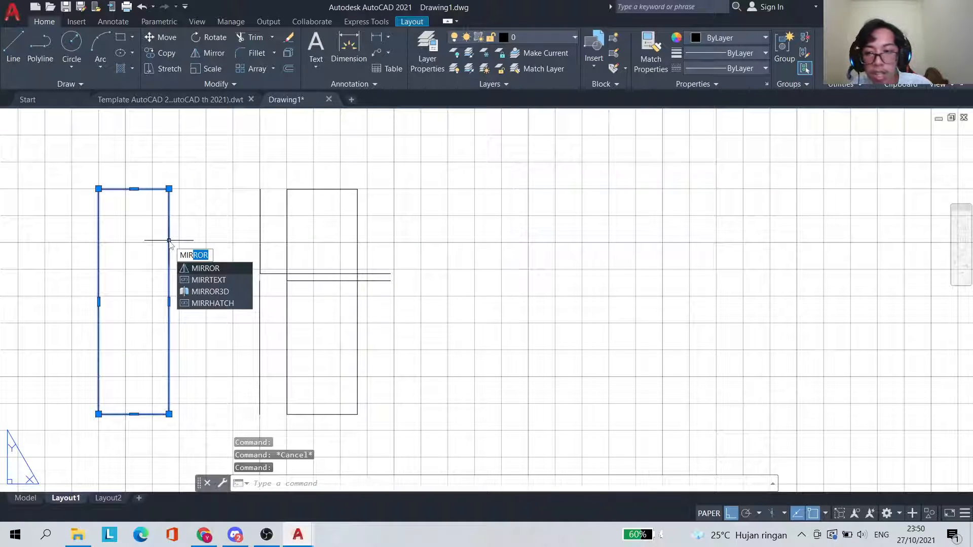
{"action": "key", "text": "Return"}
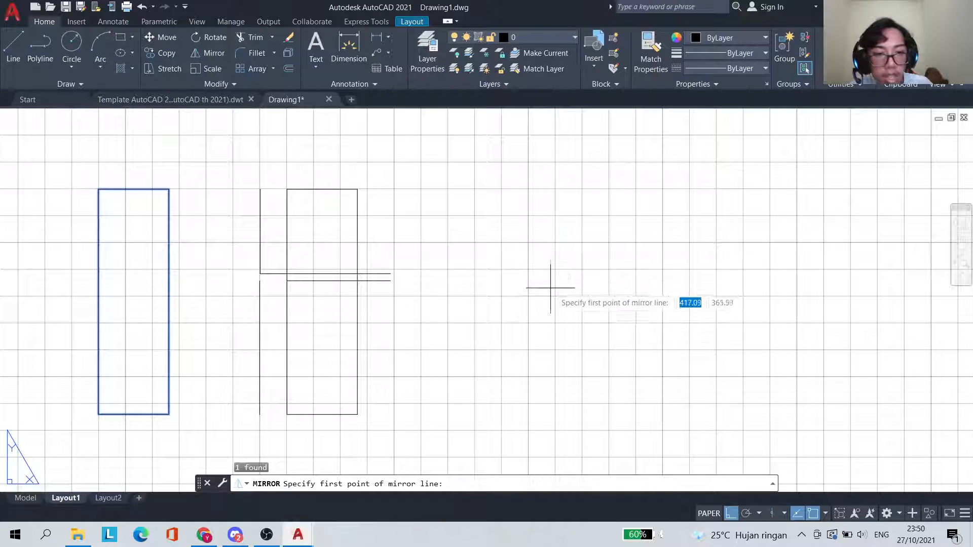
{"action": "left_click", "coordinate": [473, 297]}
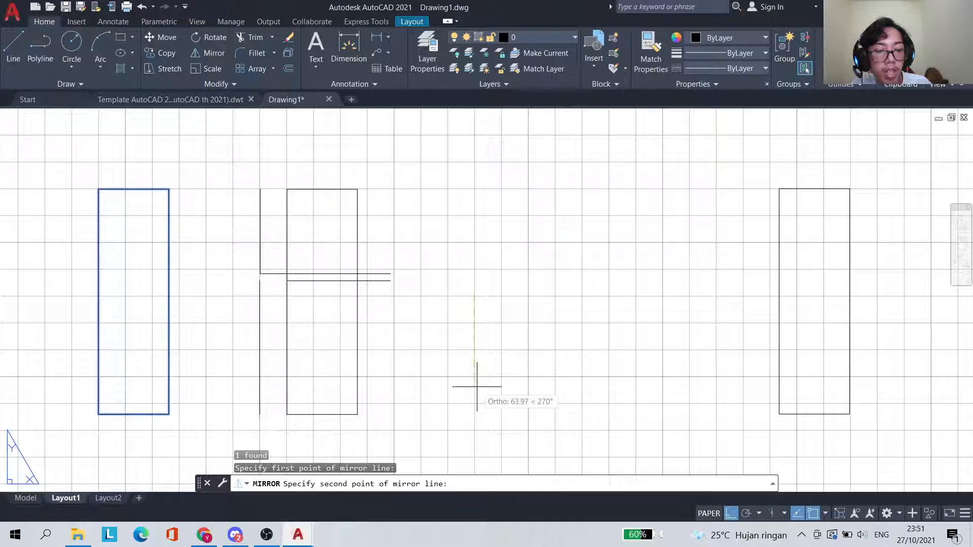
{"action": "key", "text": "Return"}
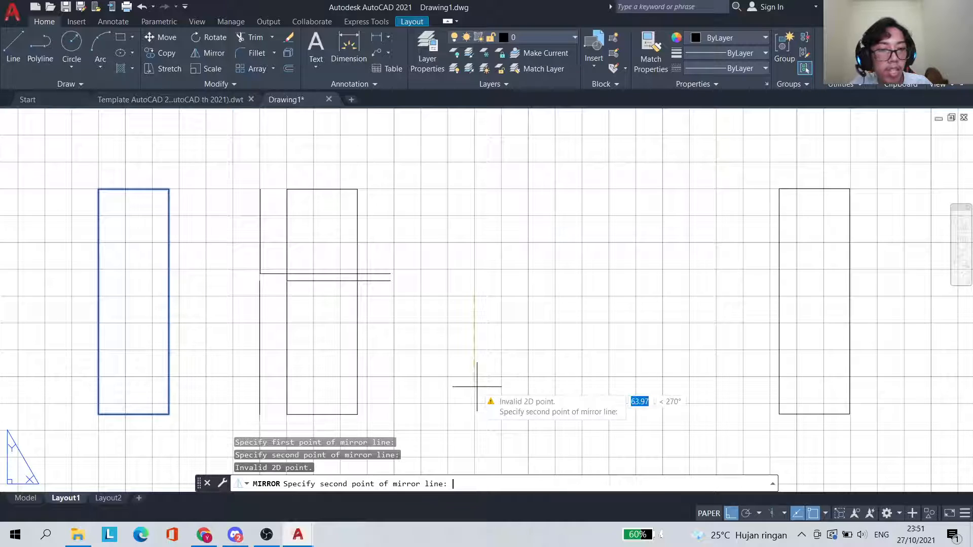
{"action": "left_click", "coordinate": [428, 366]}
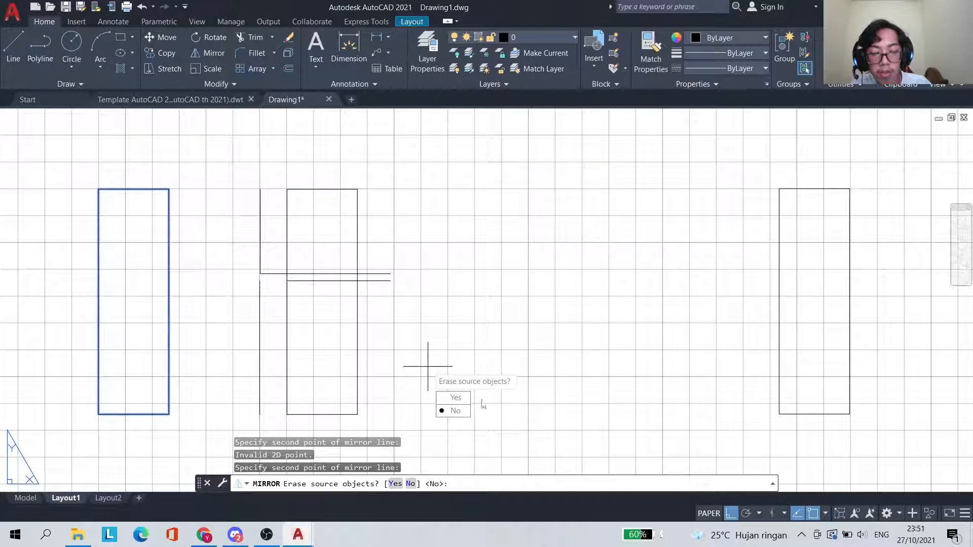
{"action": "type", "text": "N"}
{"action": "key", "text": "Return"}
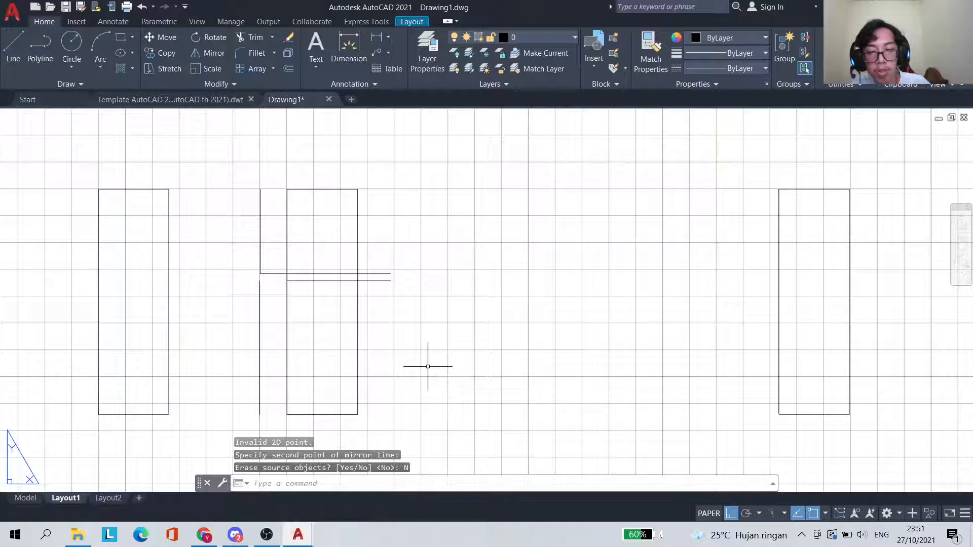
{"action": "left_click", "coordinate": [778, 215]}
{"action": "left_click_drag", "start_coordinate": [780, 210], "coordinate": [477, 216]}
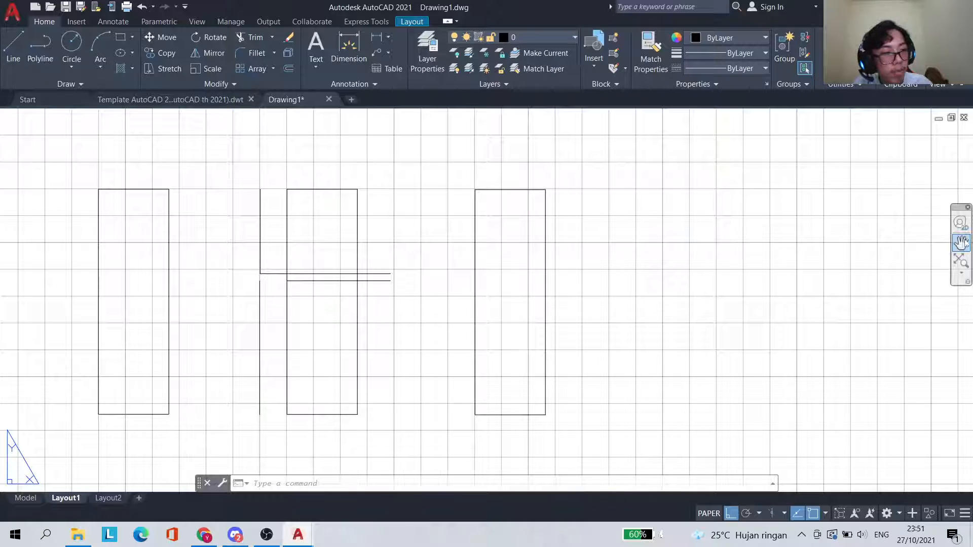
Draw a circle with radius 3 in the left part of the empty title block cell below Nama Produk
{"action": "left_click", "coordinate": [962, 243]}
{"action": "left_click_drag", "start_coordinate": [833, 379], "coordinate": [490, 93]}
{"action": "left_click_drag", "start_coordinate": [714, 421], "coordinate": [545, 261]}
{"action": "scroll", "coordinate": [609, 294], "scroll_direction": "up", "scroll_amount": 2}
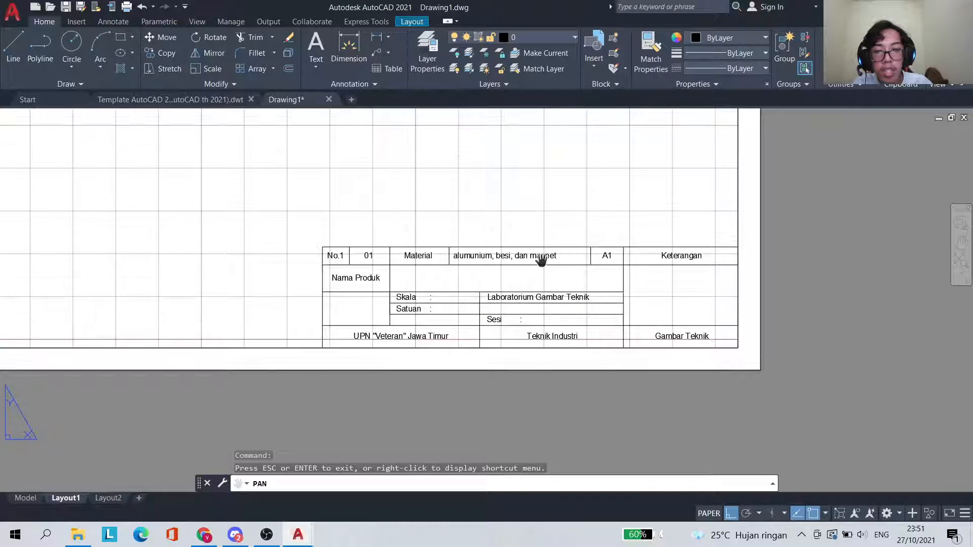
{"action": "scroll", "coordinate": [542, 259], "scroll_direction": "up", "scroll_amount": 1}
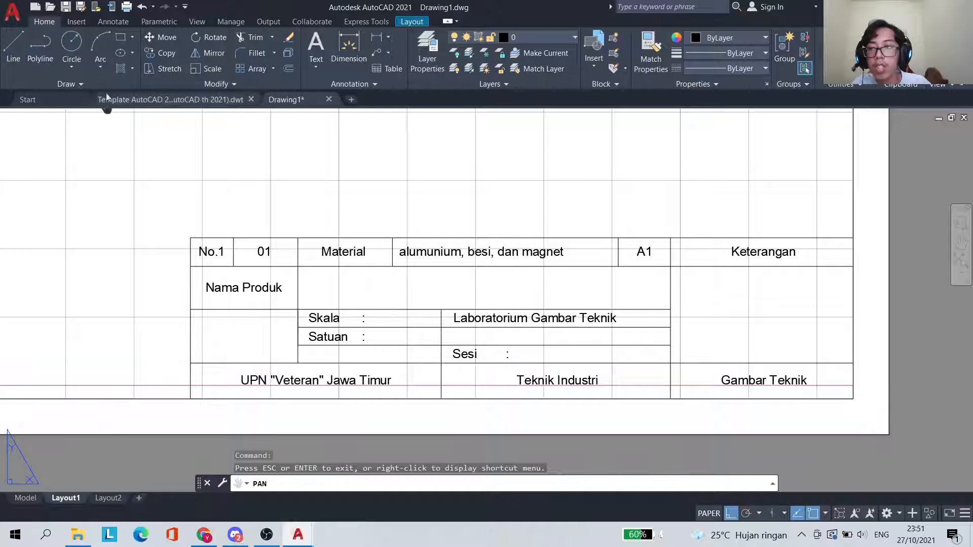
{"action": "left_click", "coordinate": [72, 44]}
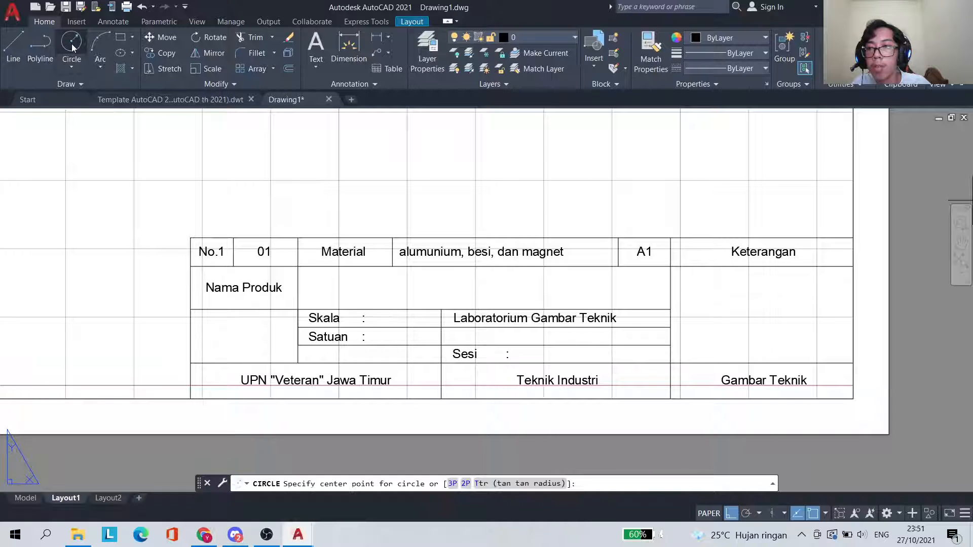
{"action": "left_click", "coordinate": [209, 334]}
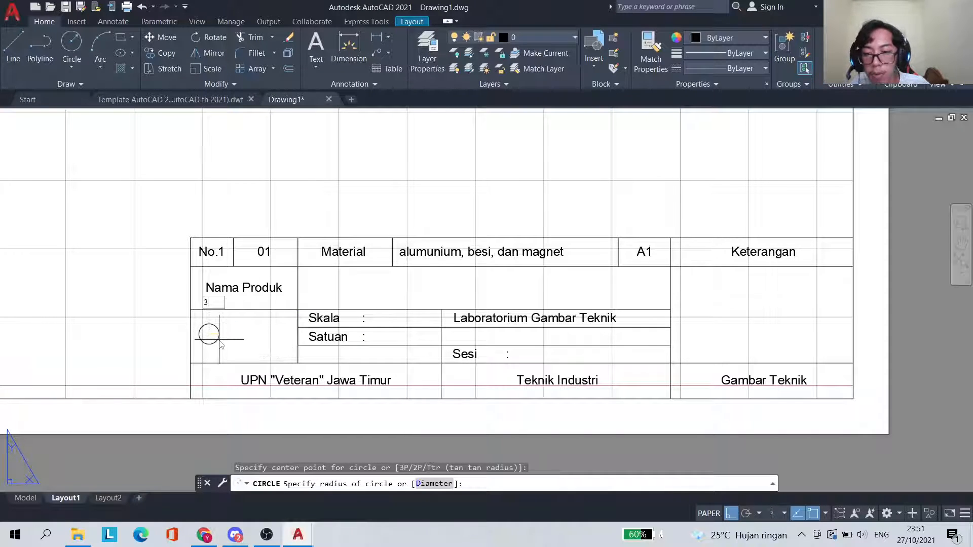
{"action": "key", "text": "Return"}
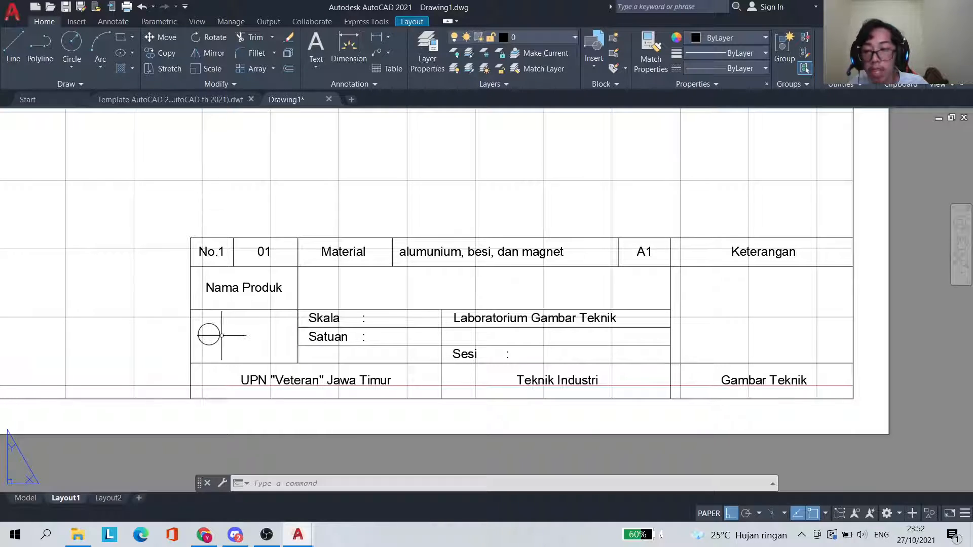
Offset the small circle in the title block outward by 1 to form a concentric circle
{"action": "left_click", "coordinate": [219, 335]}
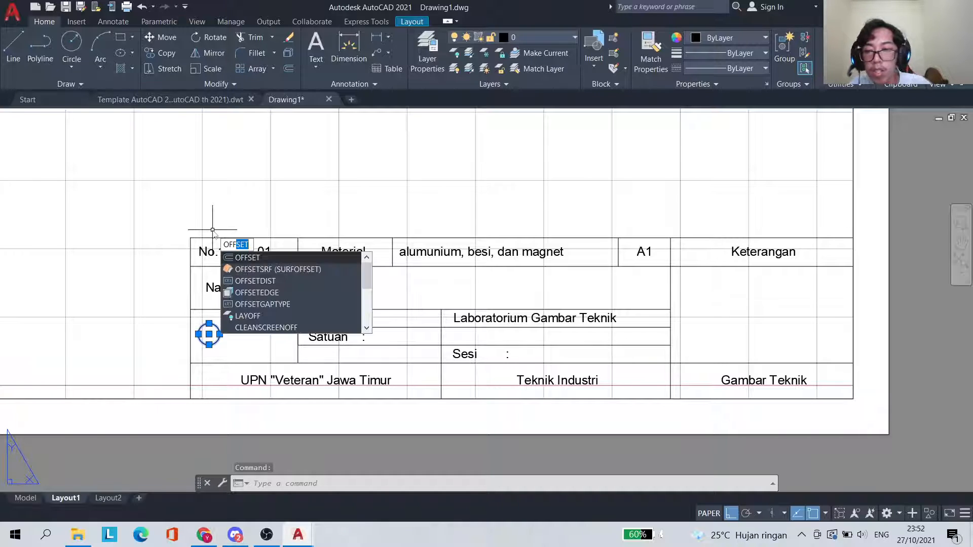
{"action": "left_click", "coordinate": [256, 258]}
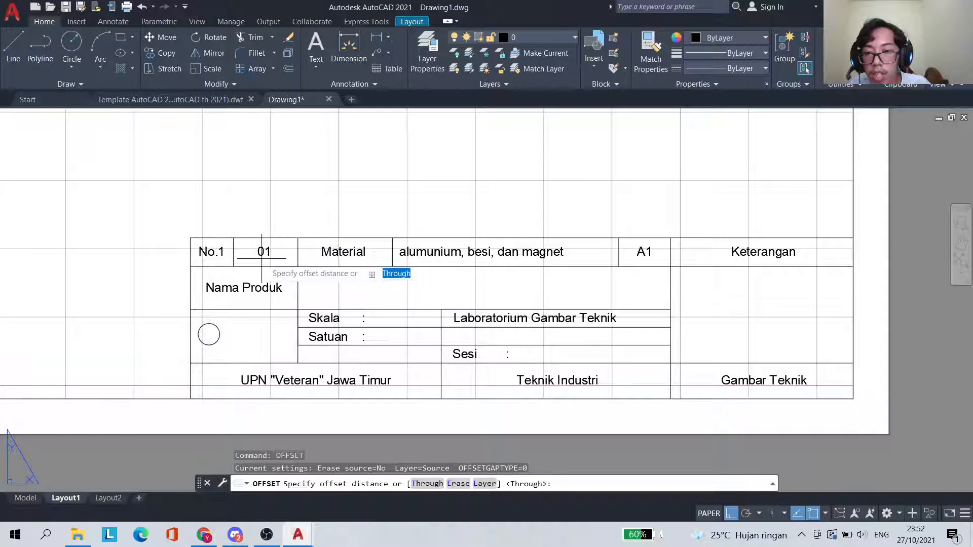
{"action": "left_click", "coordinate": [209, 334]}
{"action": "left_click", "coordinate": [209, 334]}
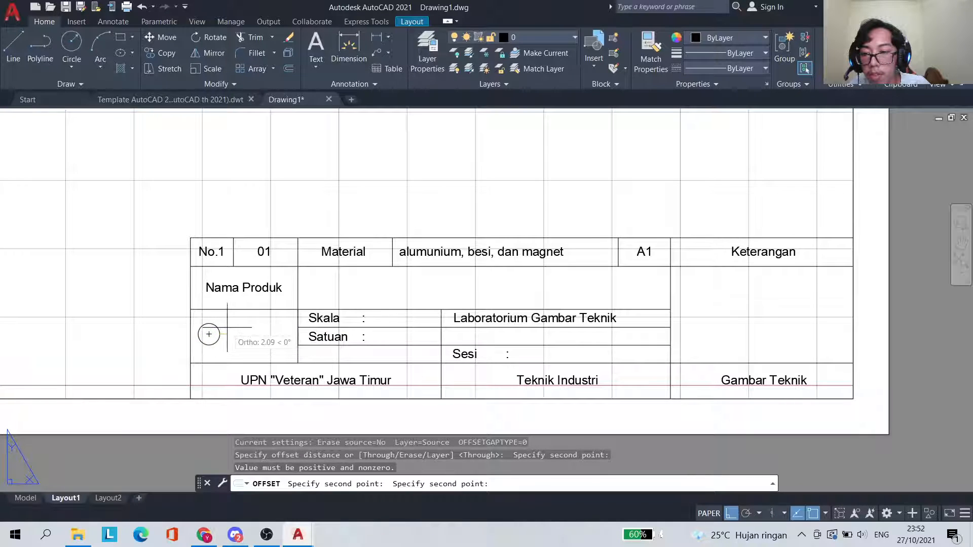
{"action": "type", "text": "3"}
{"action": "key", "text": "Return"}
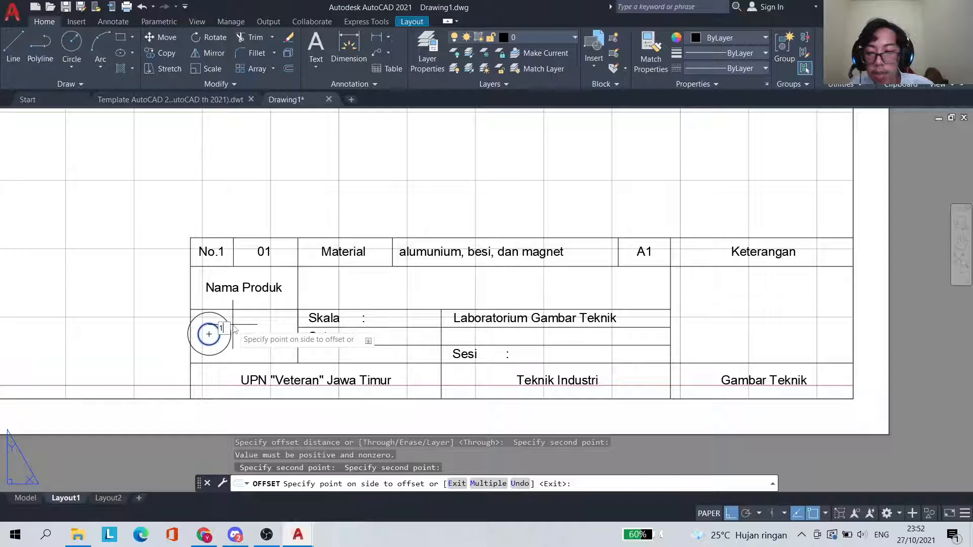
{"action": "key", "text": "Return"}
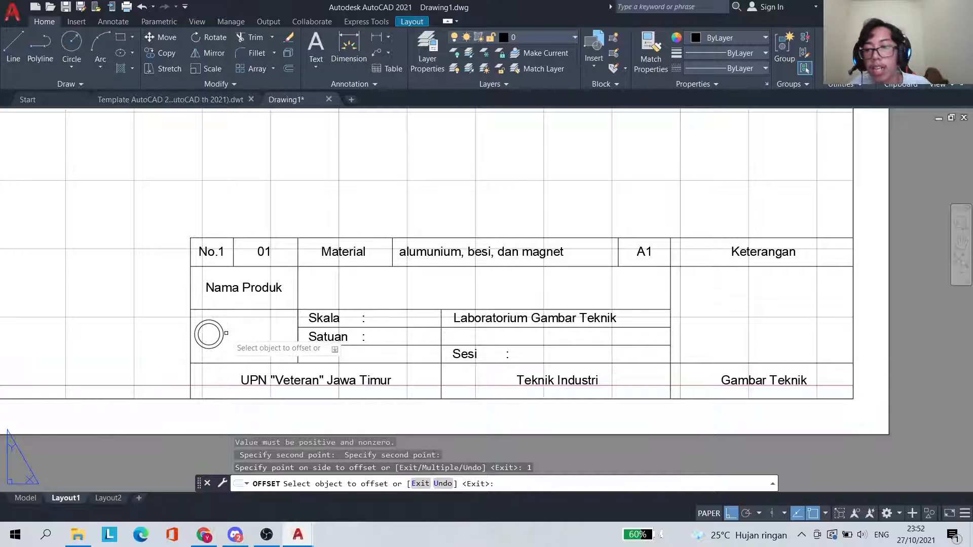
Draw a short vertical line segment at the concentric circles' centre and a horizontal one from the centre about 20 mm rightward across the title block cell
{"action": "left_click", "coordinate": [11, 50]}
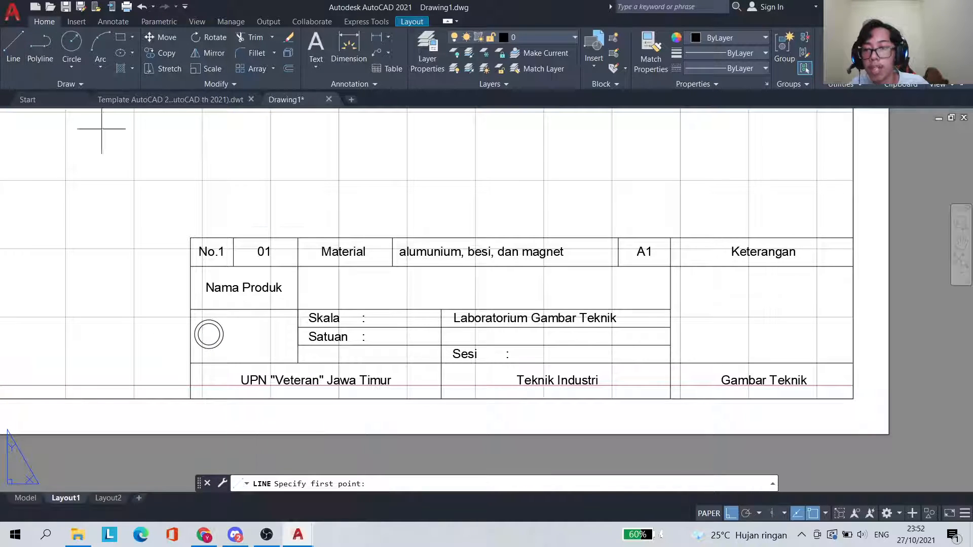
{"action": "left_click", "coordinate": [209, 334]}
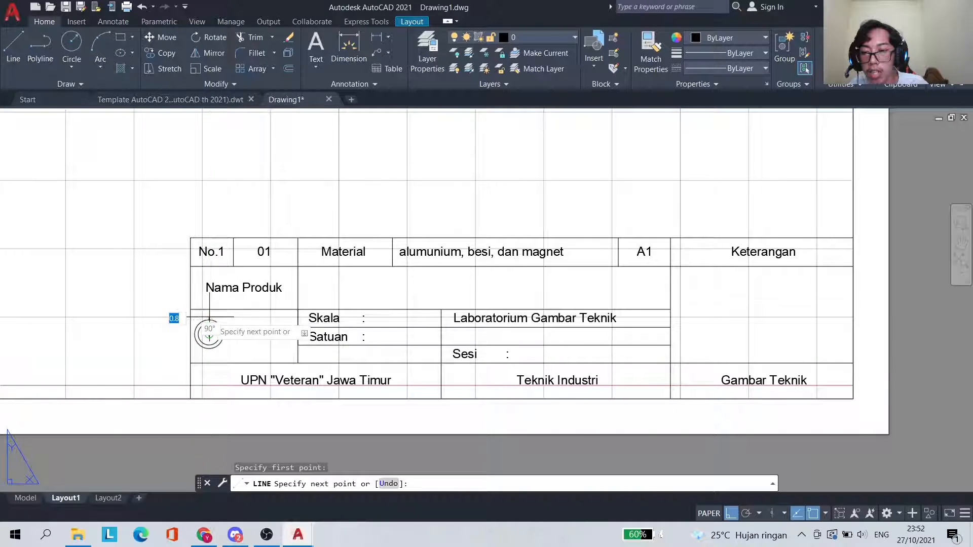
{"action": "left_click", "coordinate": [210, 348]}
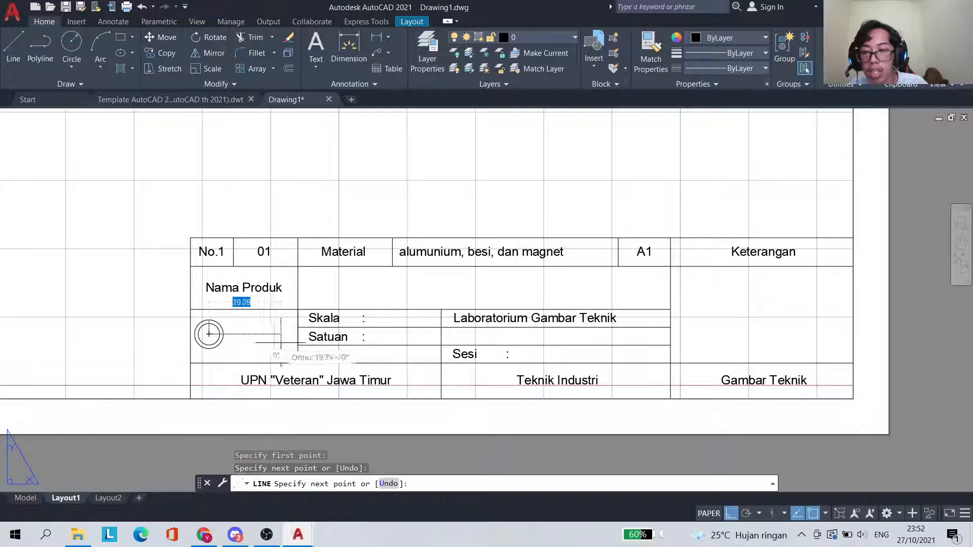
{"action": "left_click", "coordinate": [284, 339]}
{"action": "key", "text": "Escape"}
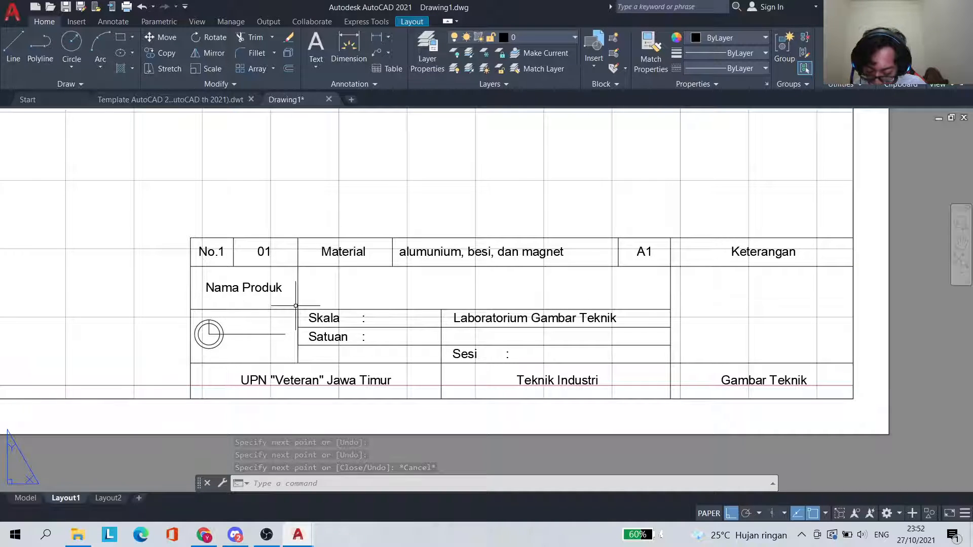
Copy the third rectangle horizontally to its right to create a fourth rectangle at the same height
{"action": "left_click", "coordinate": [961, 243]}
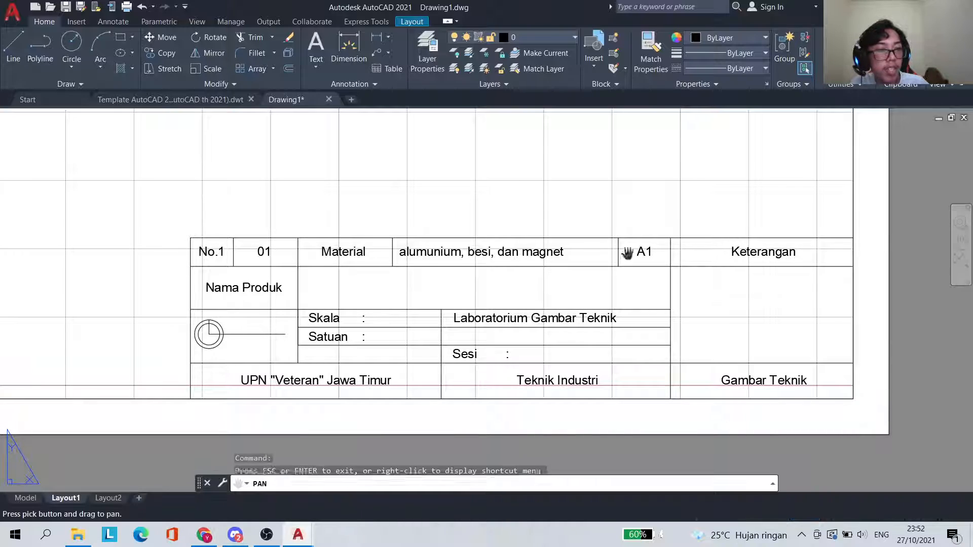
{"action": "left_click_drag", "start_coordinate": [627, 253], "coordinate": [690, 393]}
{"action": "scroll", "coordinate": [581, 349], "scroll_direction": "down", "scroll_amount": 5}
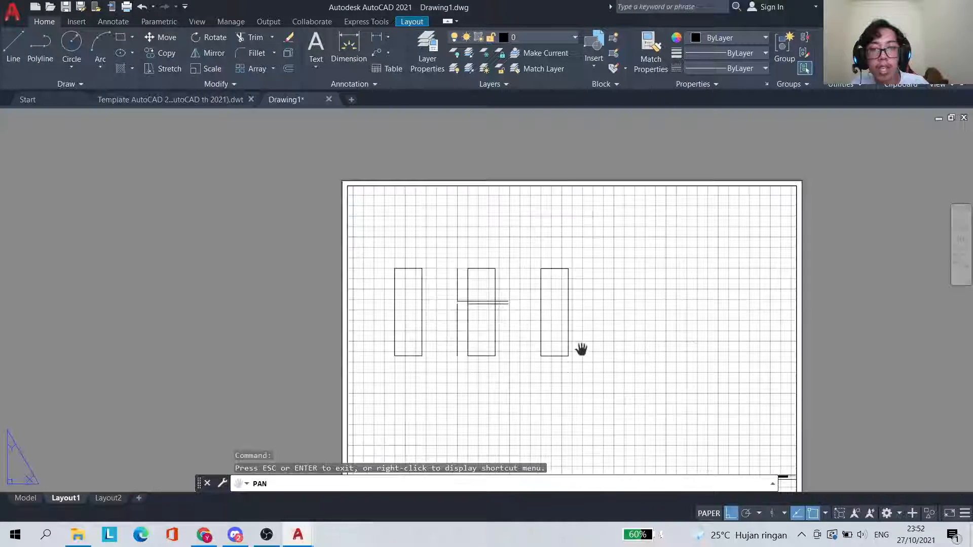
{"action": "scroll", "coordinate": [581, 350], "scroll_direction": "up", "scroll_amount": 4}
{"action": "key", "text": "Escape"}
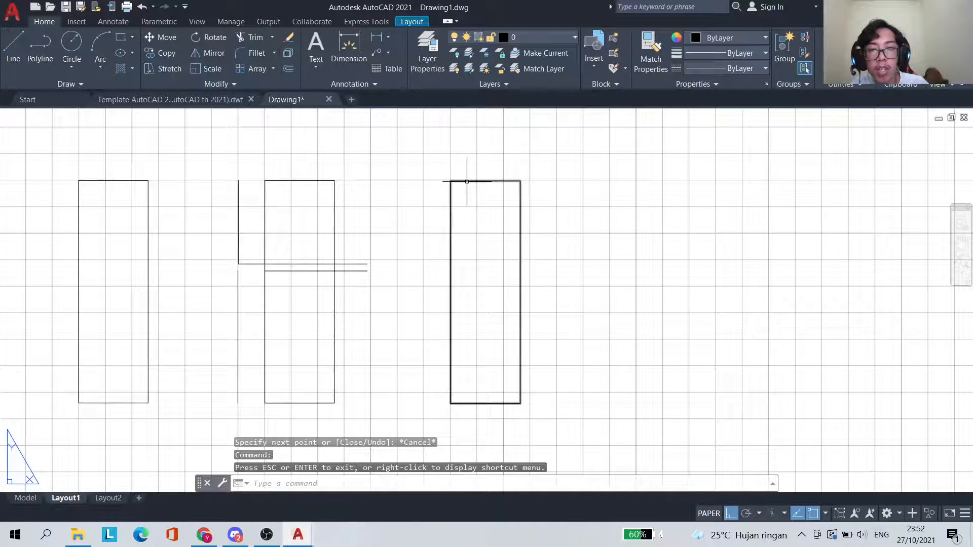
{"action": "left_click", "coordinate": [467, 181]}
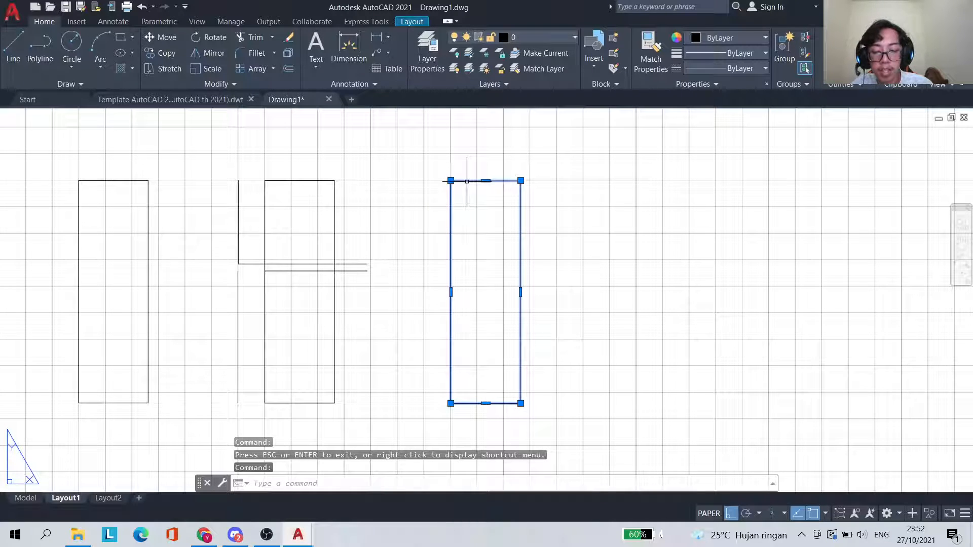
{"action": "key", "text": "Num_Lock"}
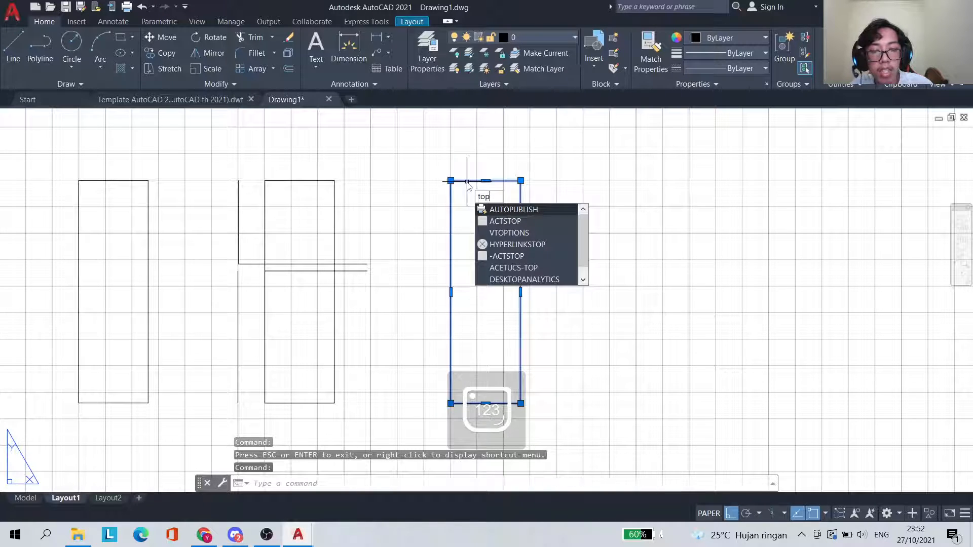
{"action": "key", "text": "BackSpace"}
{"action": "key", "text": "BackSpace"}
{"action": "type", "text": "COPY"}
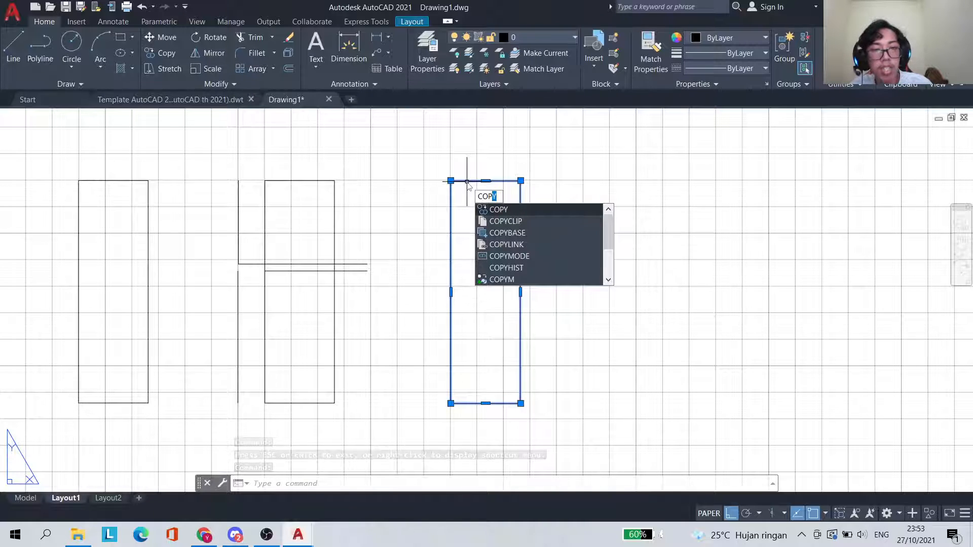
{"action": "key", "text": "Return"}
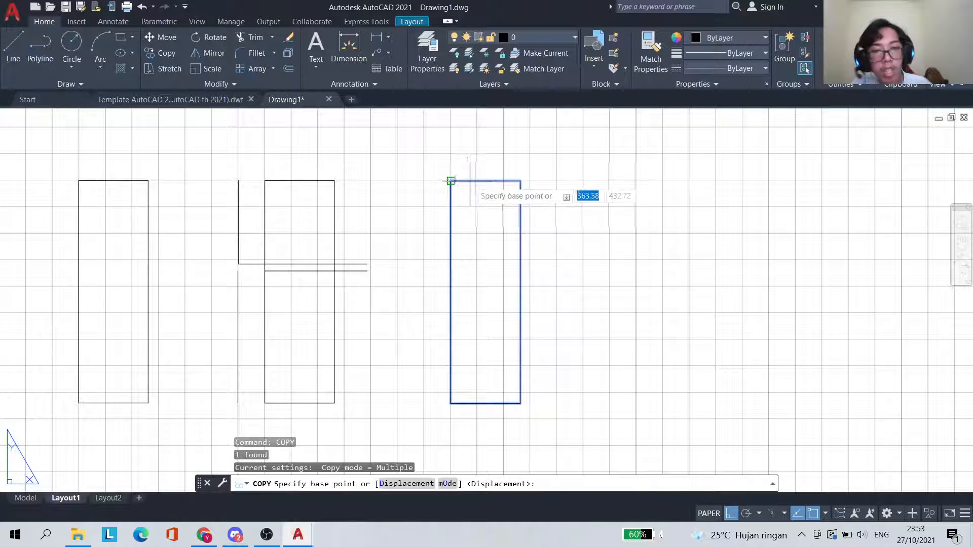
{"action": "left_click", "coordinate": [689, 287]}
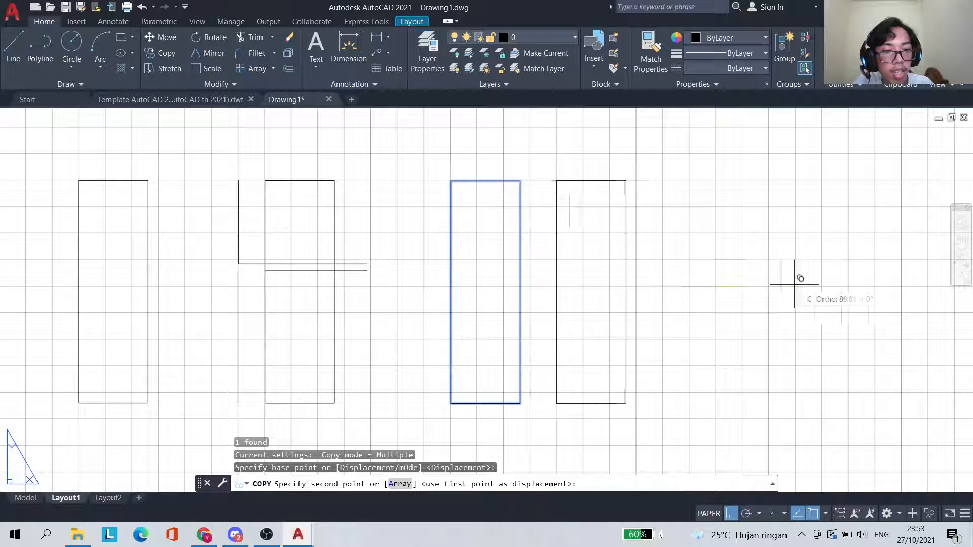
{"action": "left_click", "coordinate": [848, 286]}
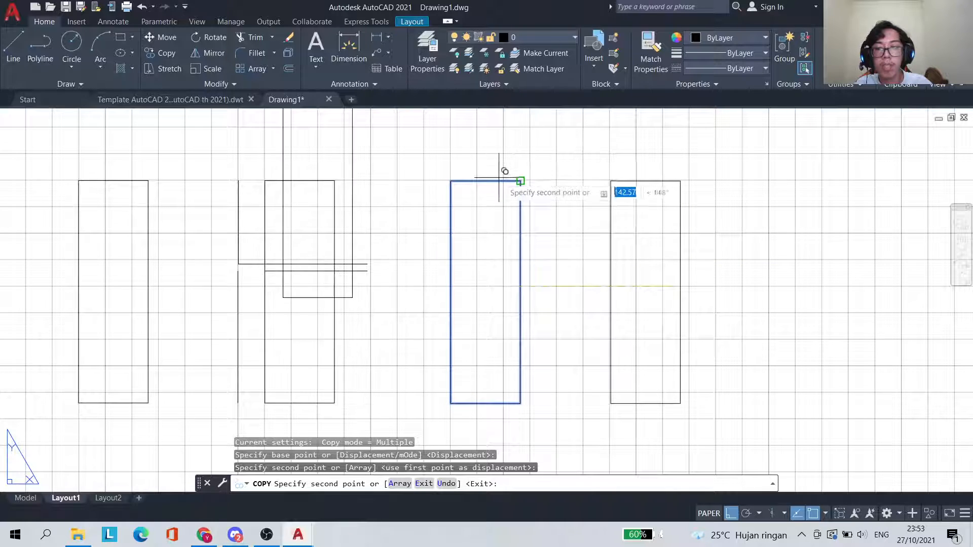
{"action": "key", "text": "Escape"}
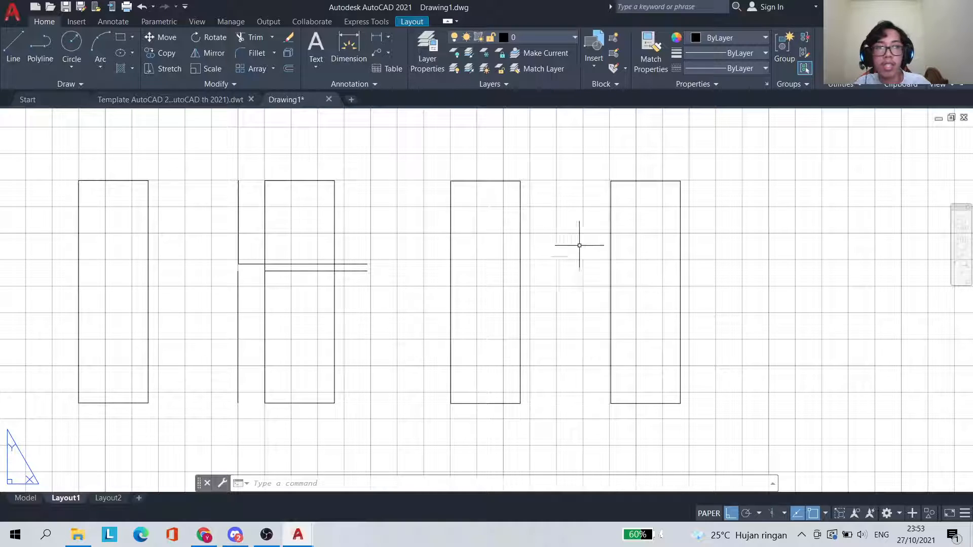
{"action": "scroll", "coordinate": [579, 245], "scroll_direction": "down", "scroll_amount": 2}
{"action": "scroll", "coordinate": [587, 242], "scroll_direction": "up", "scroll_amount": 2}
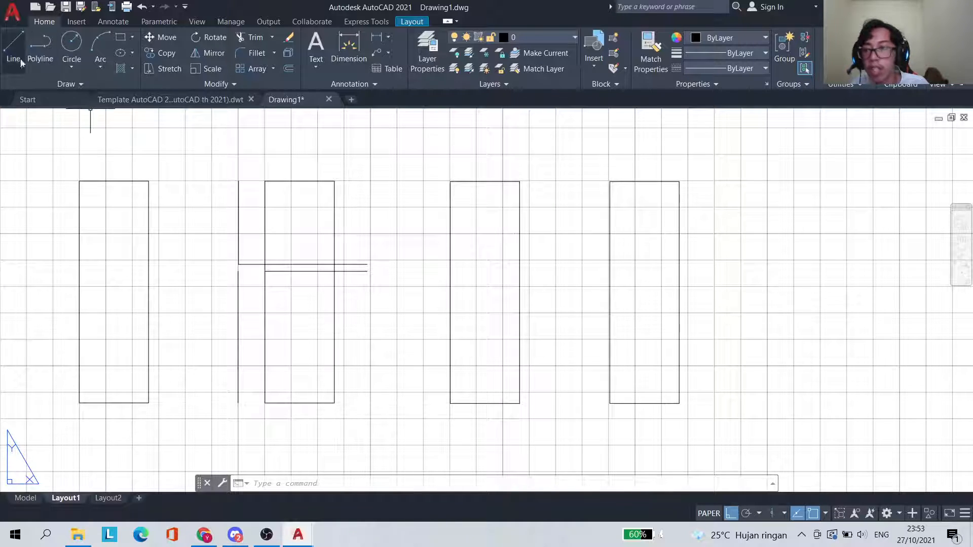
{"action": "left_click", "coordinate": [13, 47]}
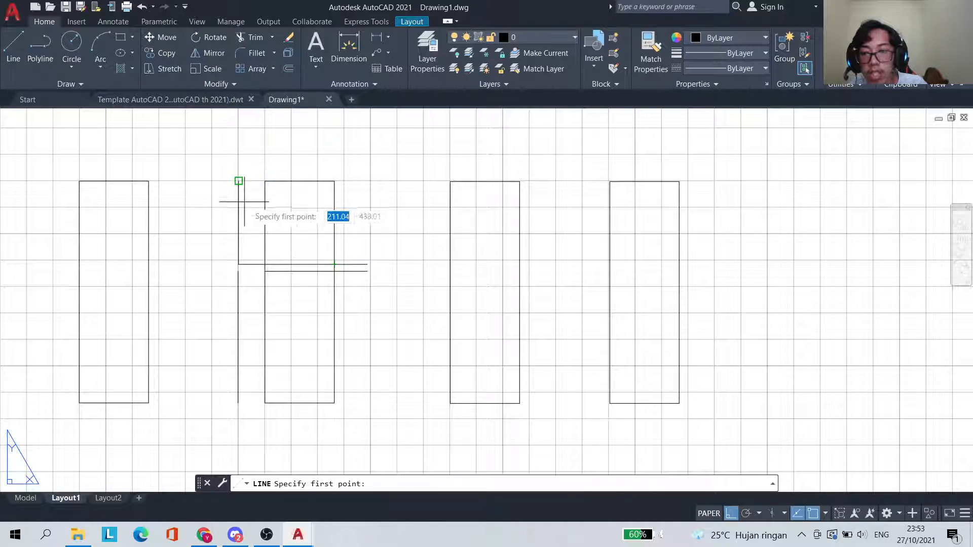
{"action": "key", "text": "Escape"}
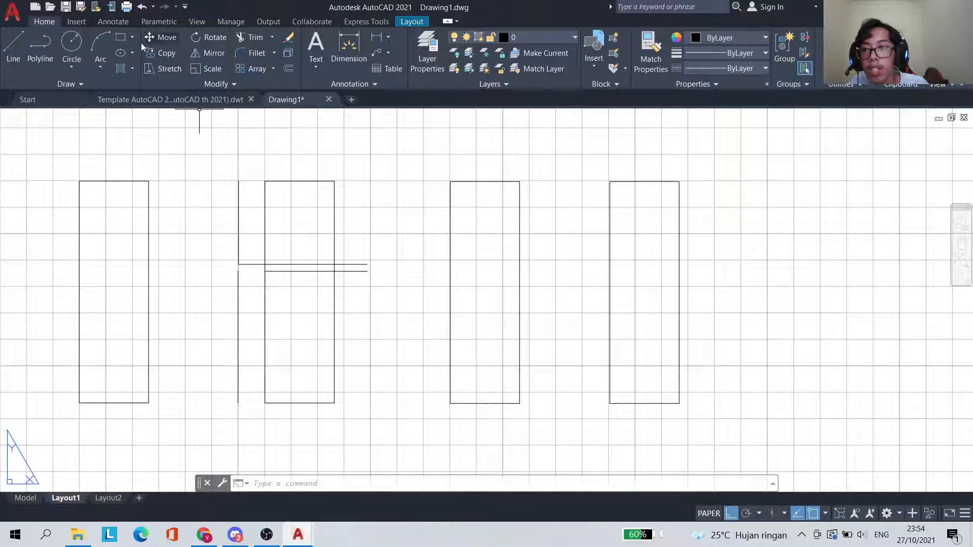
Draw a flat, zero-height rectangle along the second rectangle's top edge, from its upper-left corner to its upper-right corner
{"action": "left_click", "coordinate": [120, 38]}
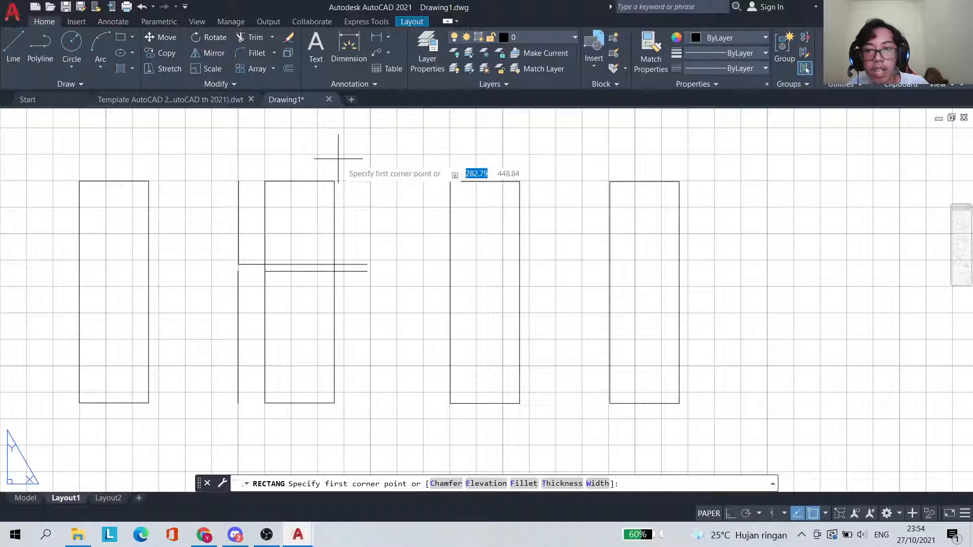
{"action": "left_click", "coordinate": [265, 180]}
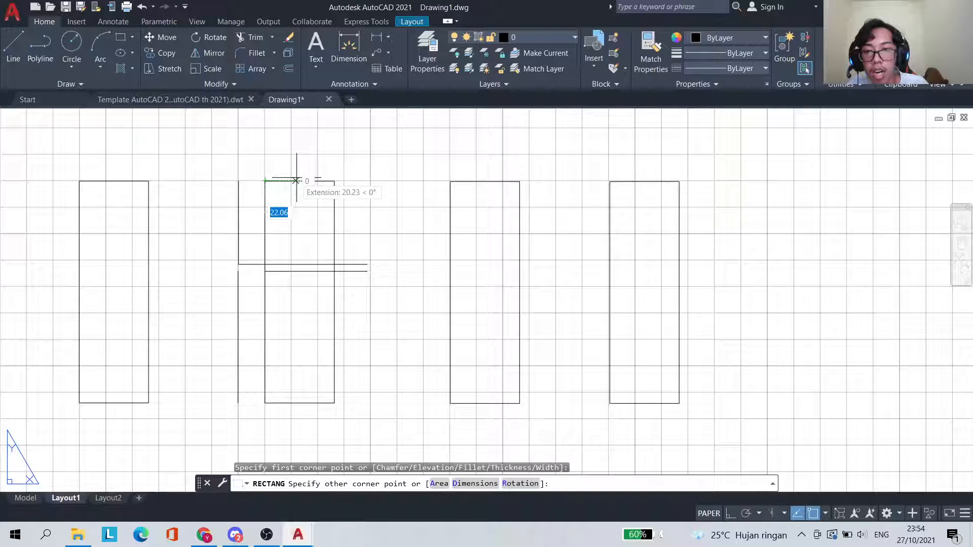
{"action": "left_click", "coordinate": [335, 181]}
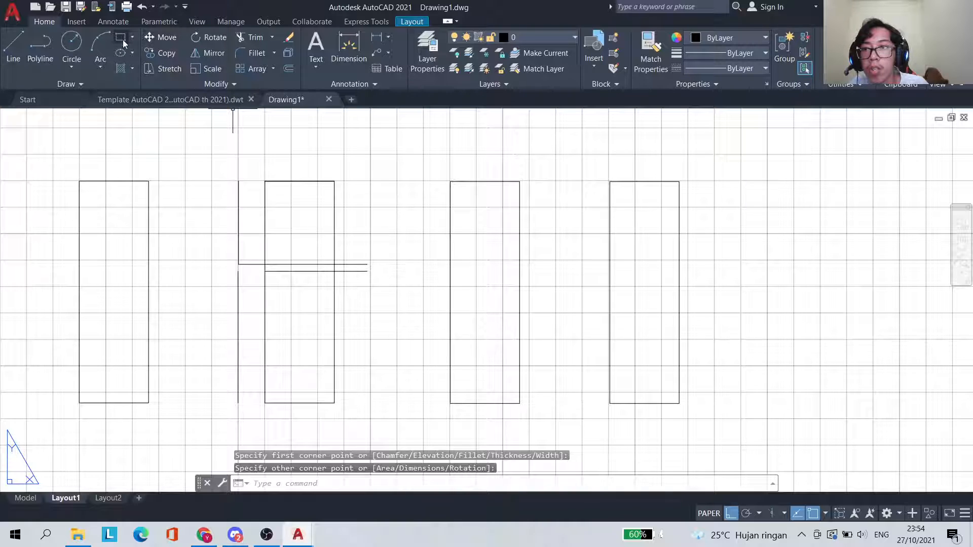
Dimension the second rectangle's width, placing the dimension line above its top edge
{"action": "left_click", "coordinate": [345, 50]}
{"action": "left_click", "coordinate": [265, 181]}
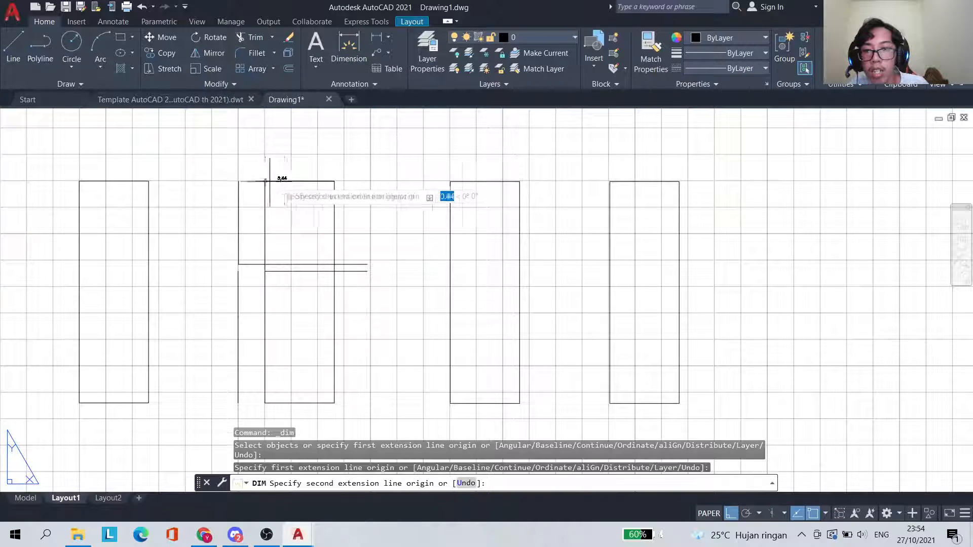
{"action": "left_click", "coordinate": [334, 181]}
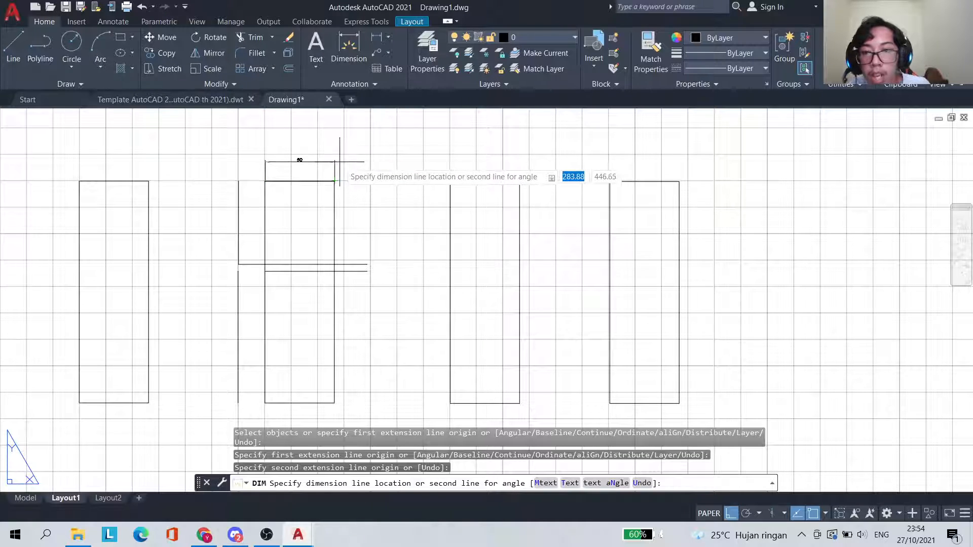
{"action": "left_click", "coordinate": [340, 161]}
{"action": "scroll", "coordinate": [355, 191], "scroll_direction": "up", "scroll_amount": 4}
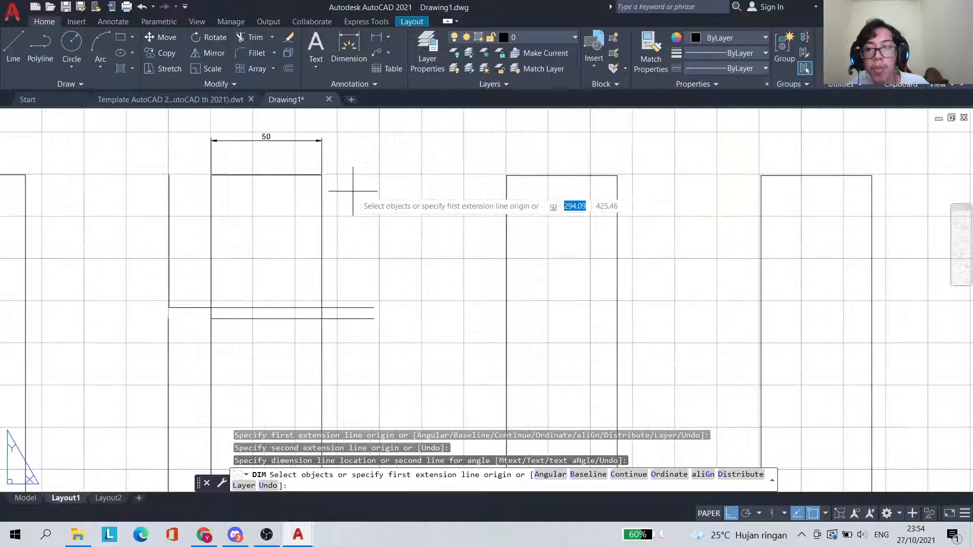
{"action": "scroll", "coordinate": [333, 171], "scroll_direction": "down", "scroll_amount": 2}
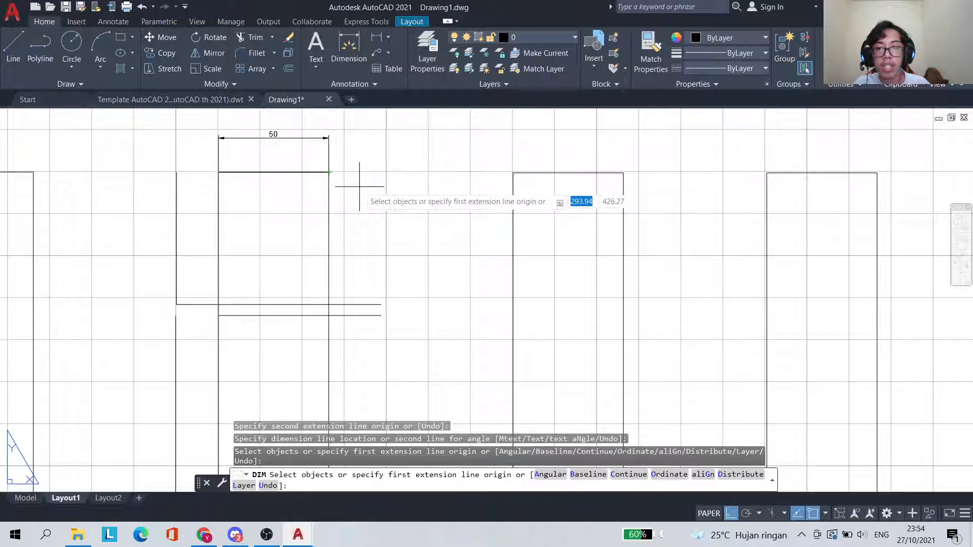
{"action": "scroll", "coordinate": [357, 188], "scroll_direction": "down", "scroll_amount": 2}
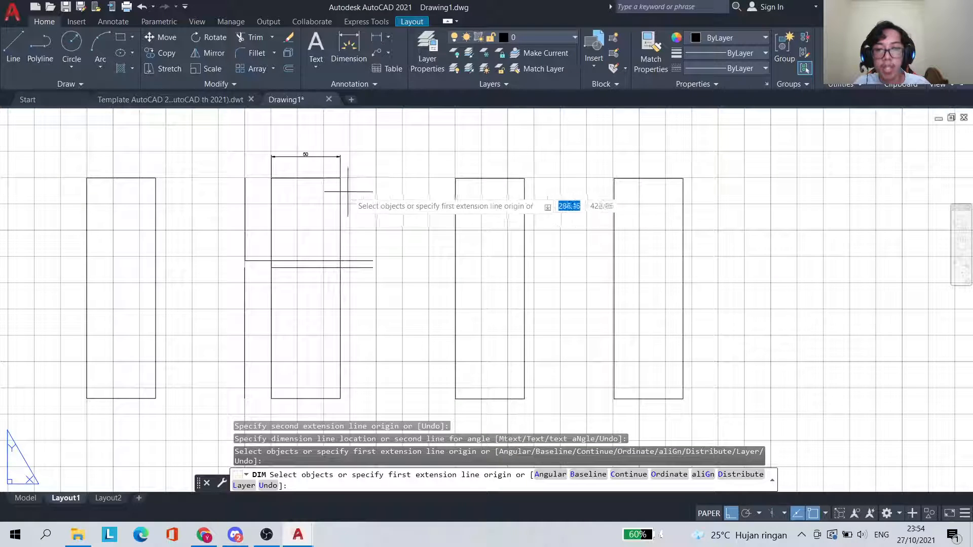
Dimension the first rectangle's height, placing the dimension line to the right of its right edge
{"action": "key", "text": "Return"}
{"action": "left_click", "coordinate": [157, 178]}
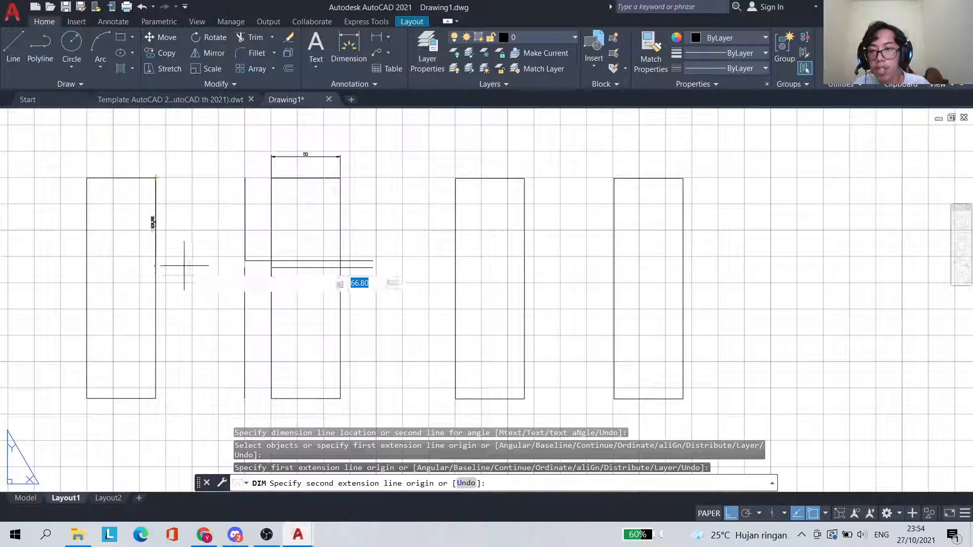
{"action": "left_click", "coordinate": [156, 399]}
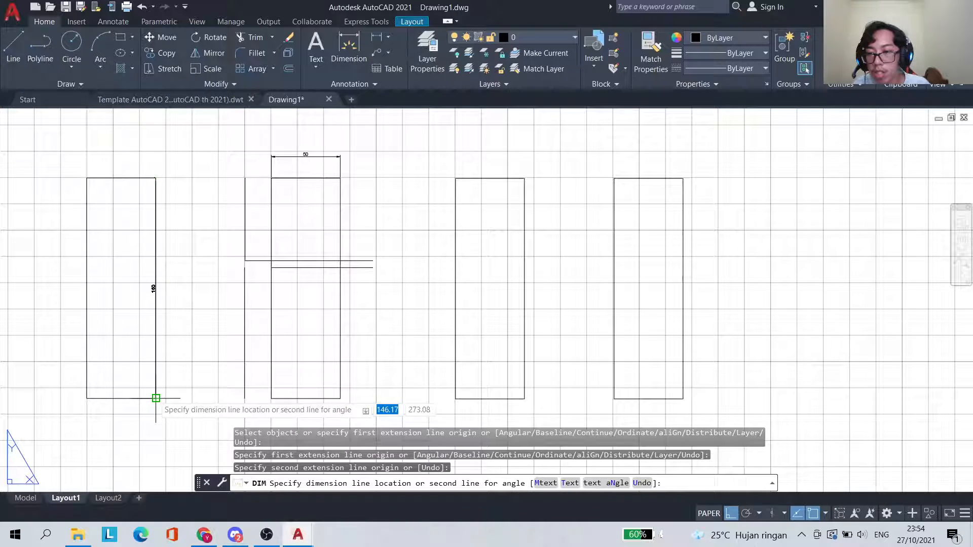
{"action": "left_click", "coordinate": [191, 395]}
{"action": "scroll", "coordinate": [193, 353], "scroll_direction": "up", "scroll_amount": 2}
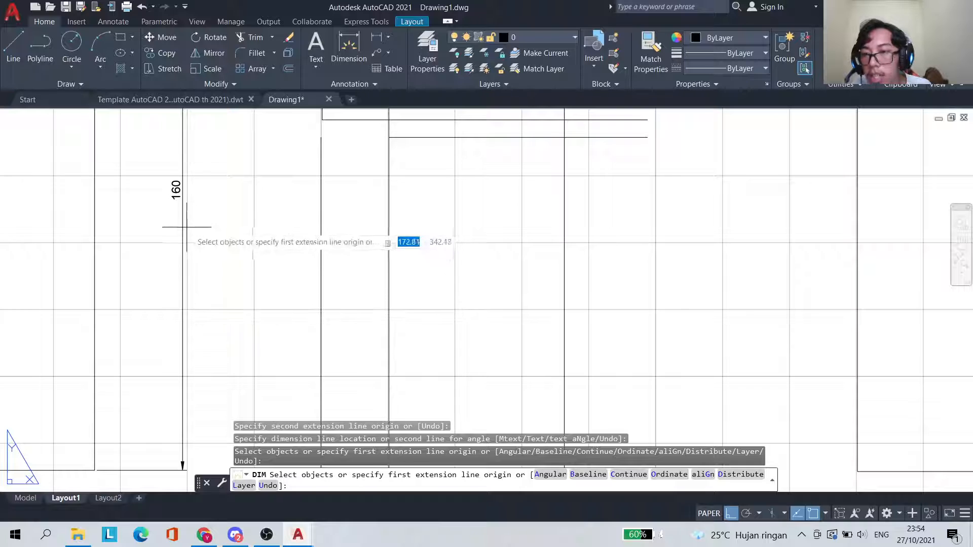
{"action": "scroll", "coordinate": [359, 261], "scroll_direction": "down", "scroll_amount": 5}
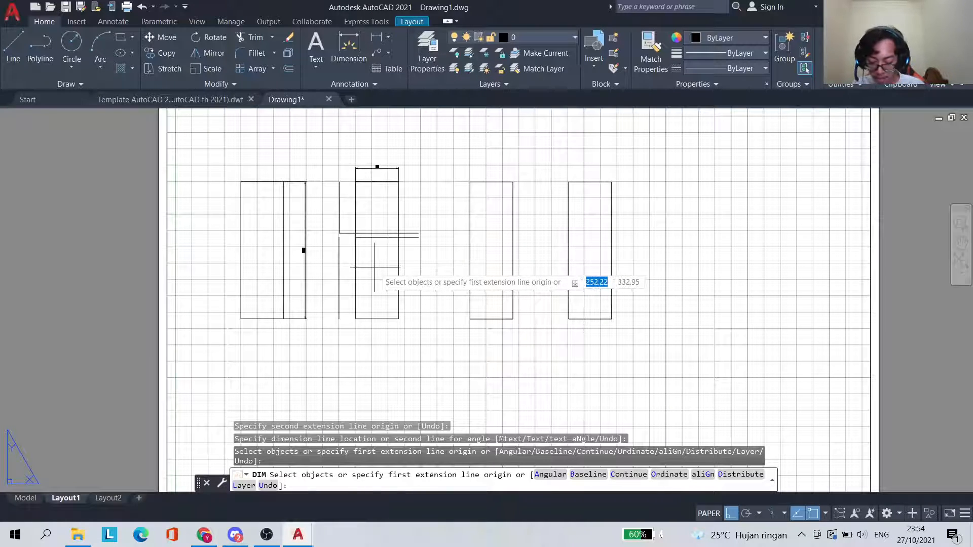
{"action": "scroll", "coordinate": [550, 261], "scroll_direction": "up", "scroll_amount": 2}
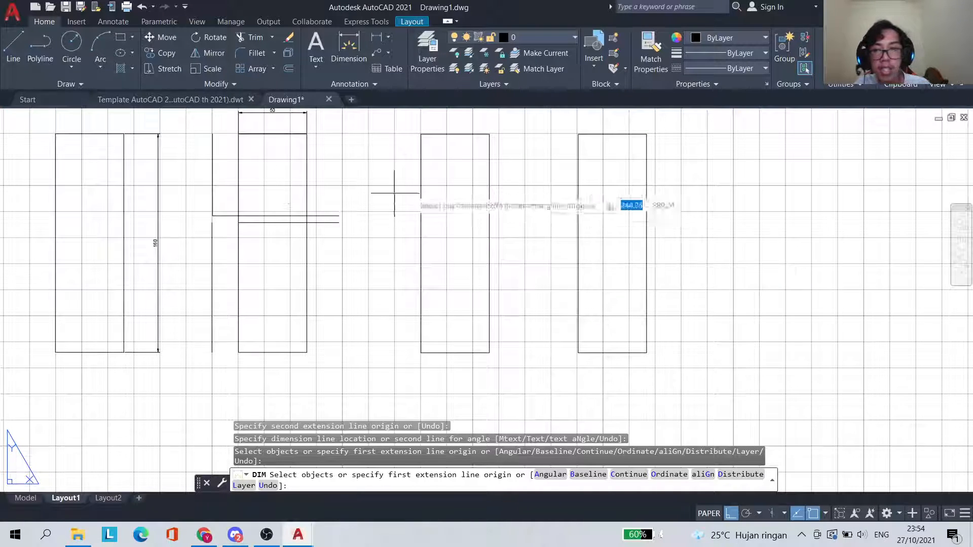
{"action": "key", "text": "Return"}
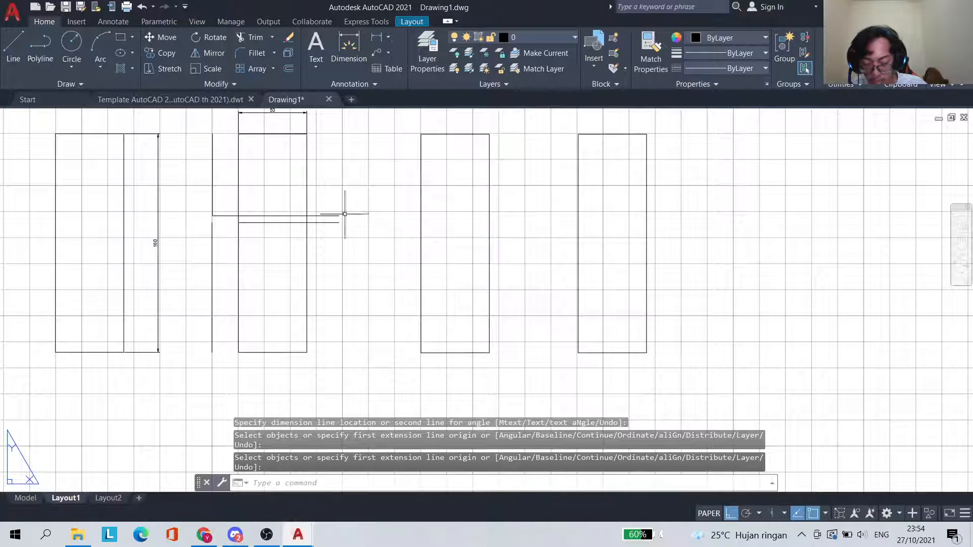
Erase the two leftover vertical lines between the first rectangle's height dimension and the second rectangle
{"action": "left_click", "coordinate": [213, 185]}
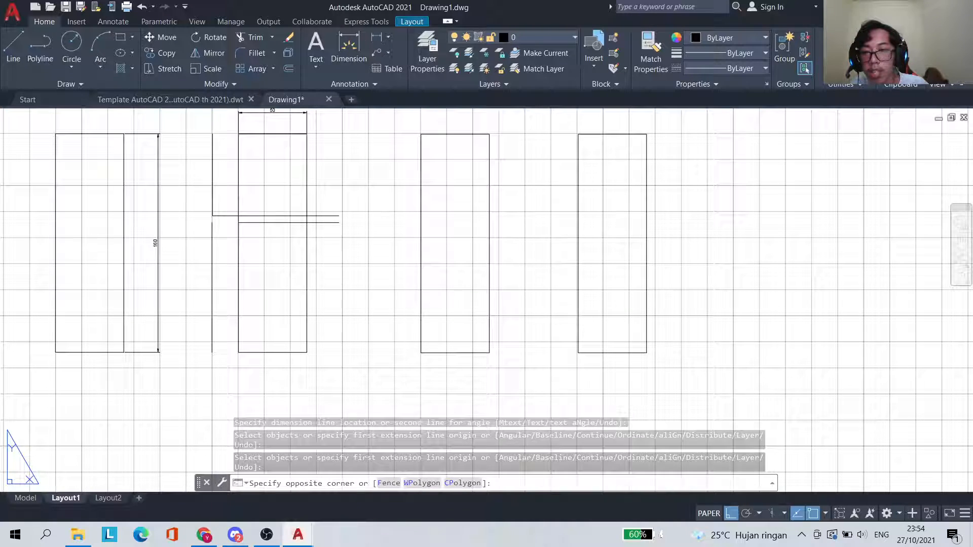
{"action": "left_click", "coordinate": [213, 186]}
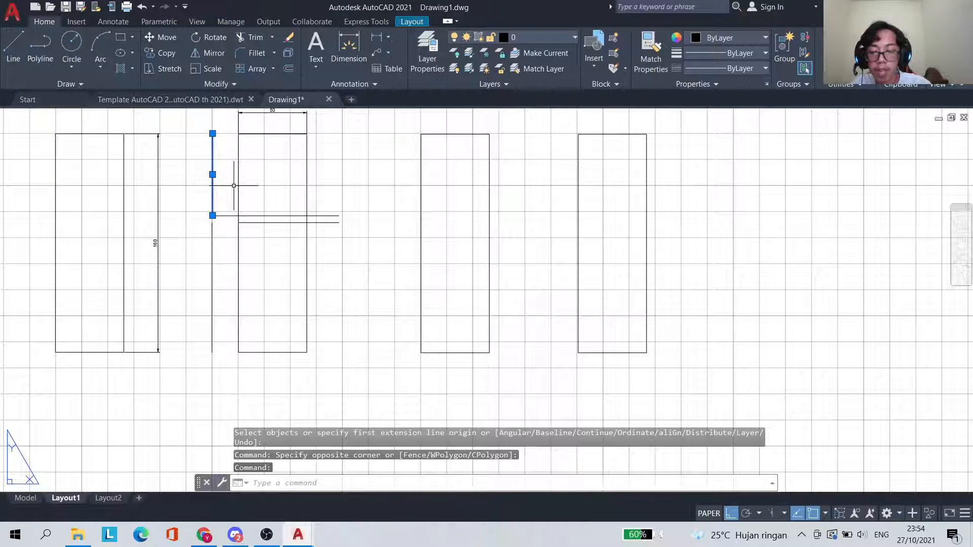
{"action": "type", "text": "ER"}
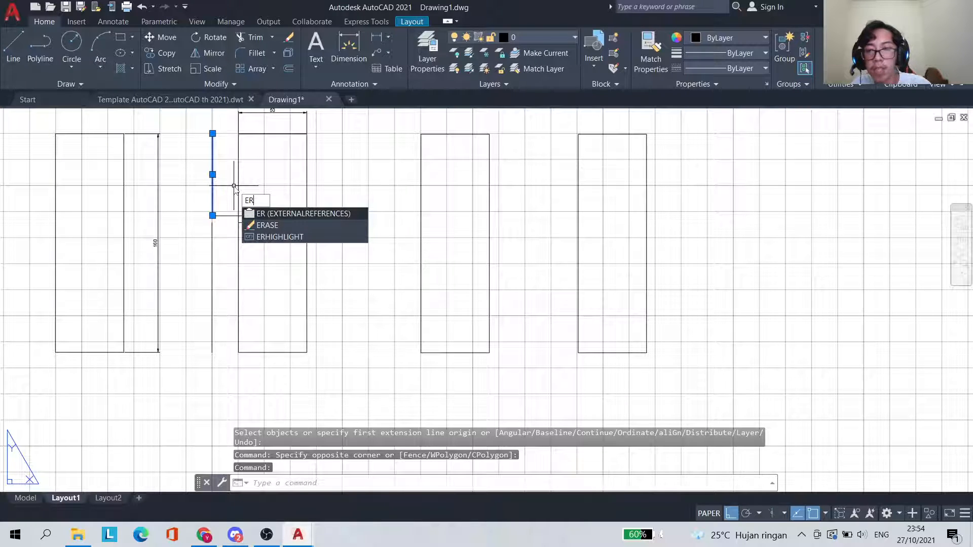
{"action": "key", "text": "Down"}
{"action": "key", "text": "Down"}
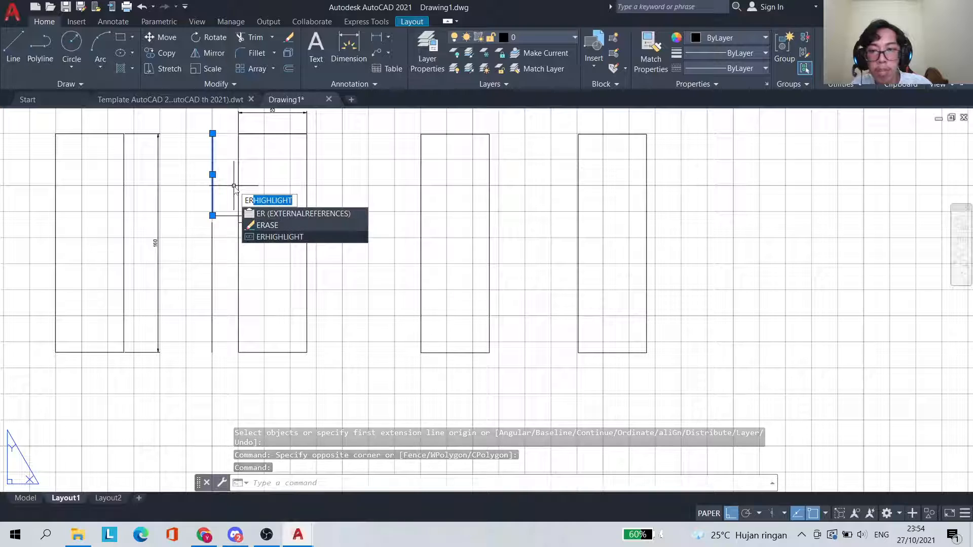
{"action": "key", "text": "Up"}
{"action": "key", "text": "Return"}
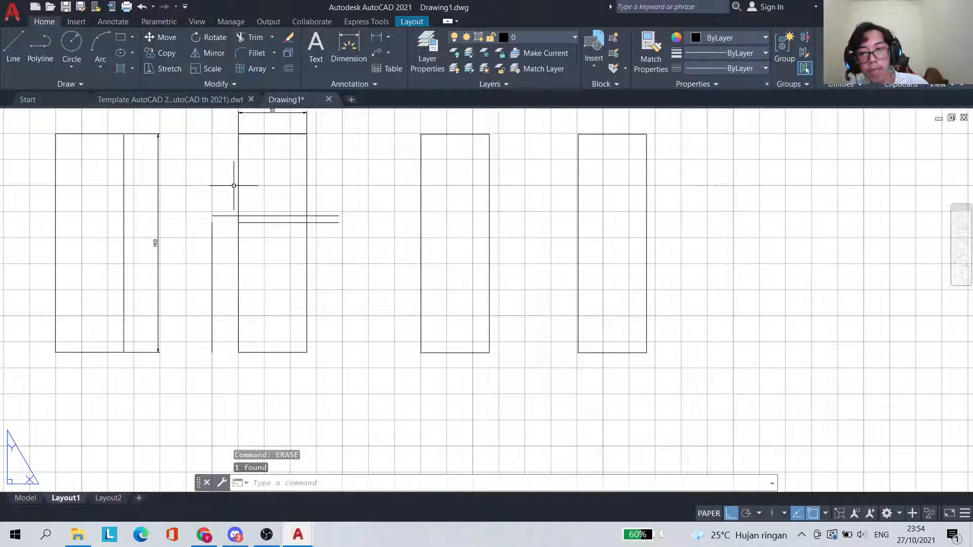
{"action": "left_click", "coordinate": [213, 252]}
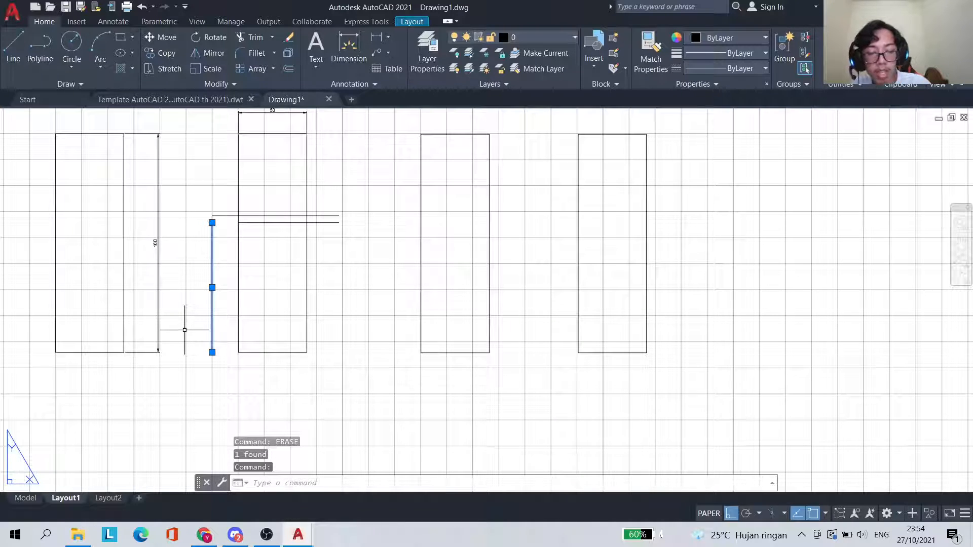
{"action": "key", "text": "Delete"}
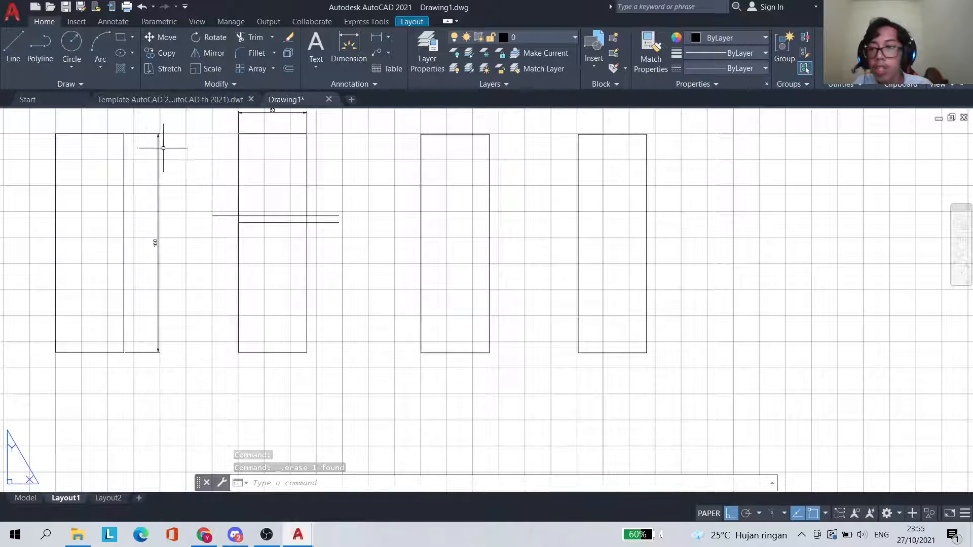
Try to fillet the first rectangle's upper-left corner without setting a fillet radius
{"action": "scroll", "coordinate": [248, 212], "scroll_direction": "up", "scroll_amount": 2}
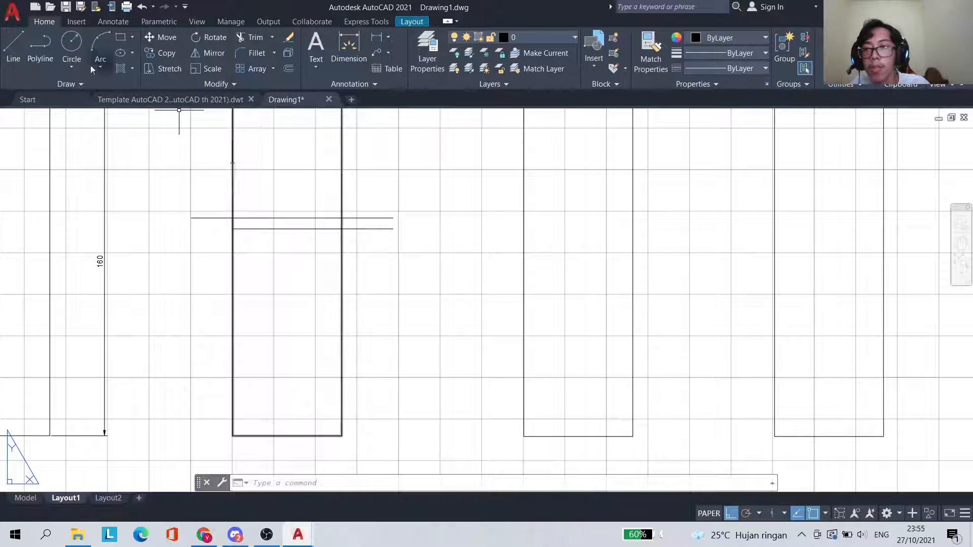
{"action": "left_click", "coordinate": [961, 244]}
{"action": "left_click_drag", "start_coordinate": [591, 205], "coordinate": [673, 293]}
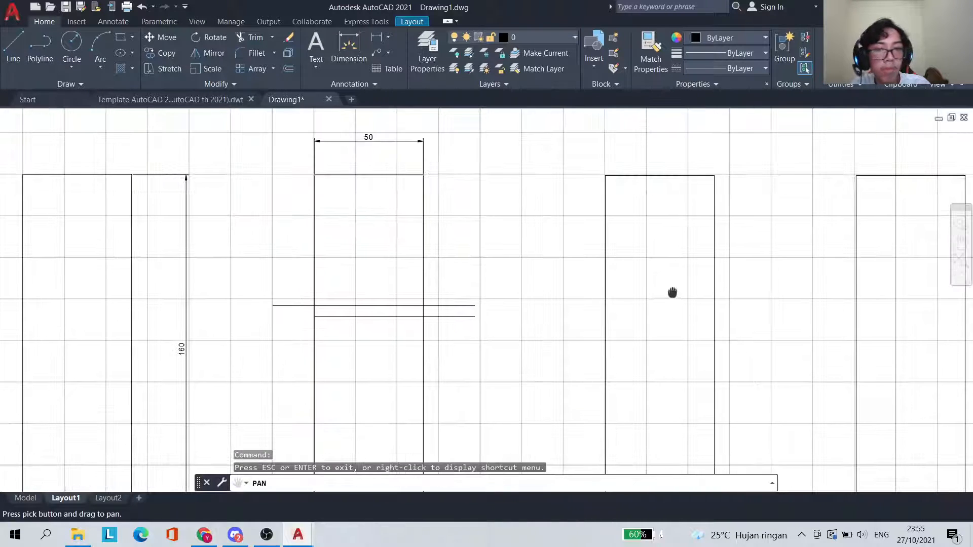
{"action": "left_click_drag", "start_coordinate": [414, 208], "coordinate": [558, 228]}
{"action": "left_click_drag", "start_coordinate": [299, 254], "coordinate": [372, 221]}
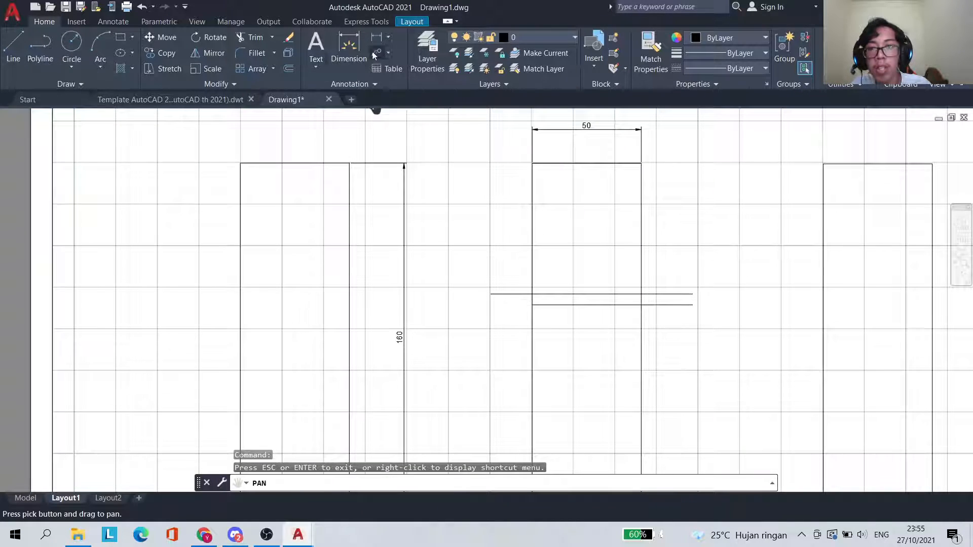
{"action": "key", "text": "Escape"}
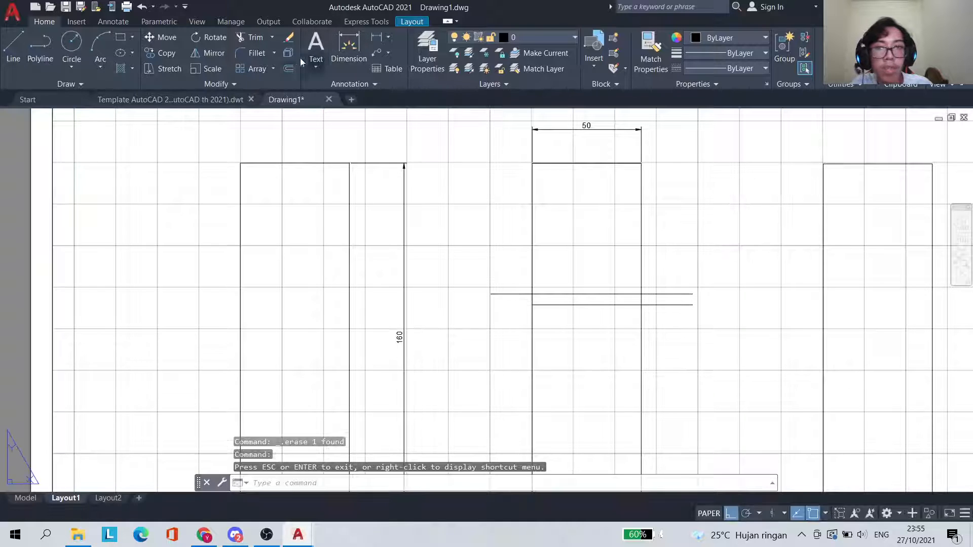
{"action": "left_click", "coordinate": [121, 37]}
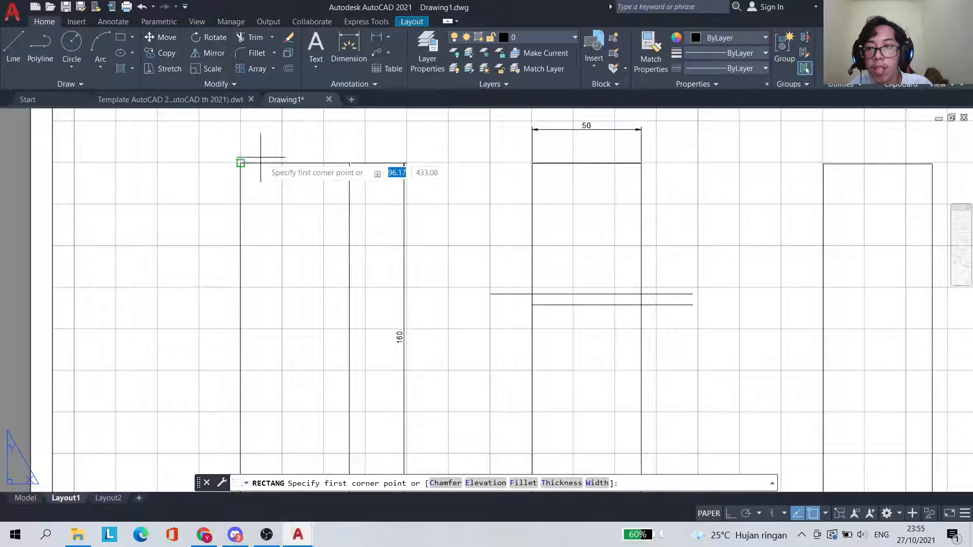
{"action": "left_click", "coordinate": [256, 52]}
{"action": "left_click", "coordinate": [262, 163]}
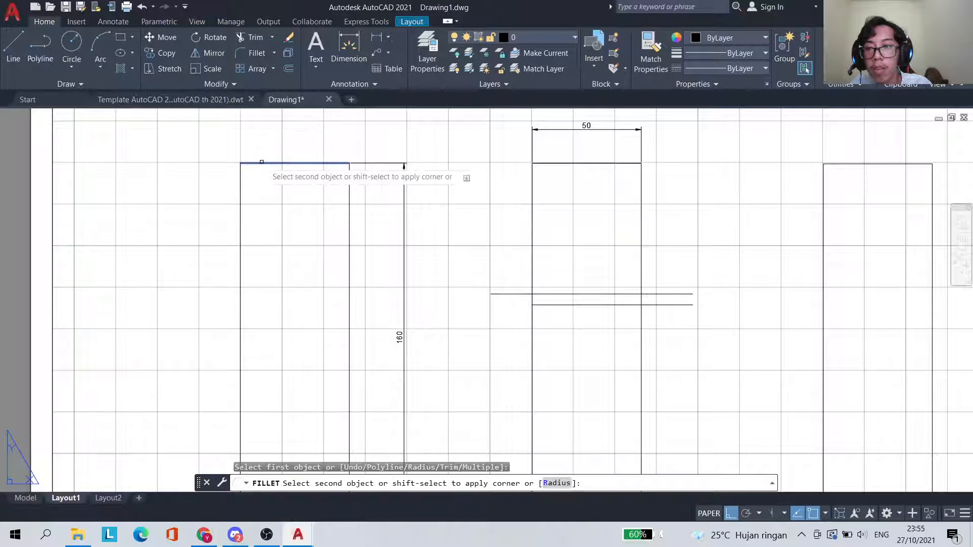
{"action": "left_click", "coordinate": [241, 227]}
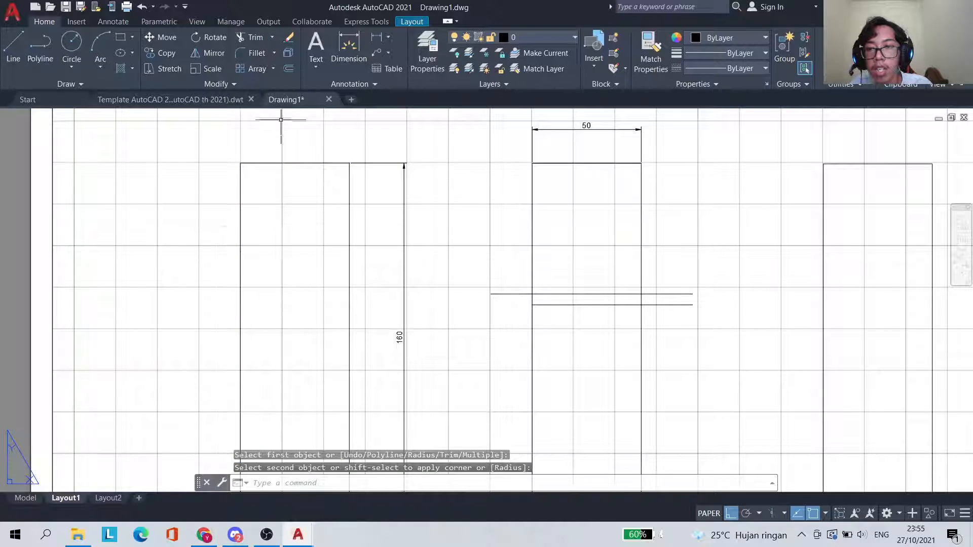
Fillet the first rectangle's upper-left corner with a radius of 3
{"action": "left_click", "coordinate": [264, 163]}
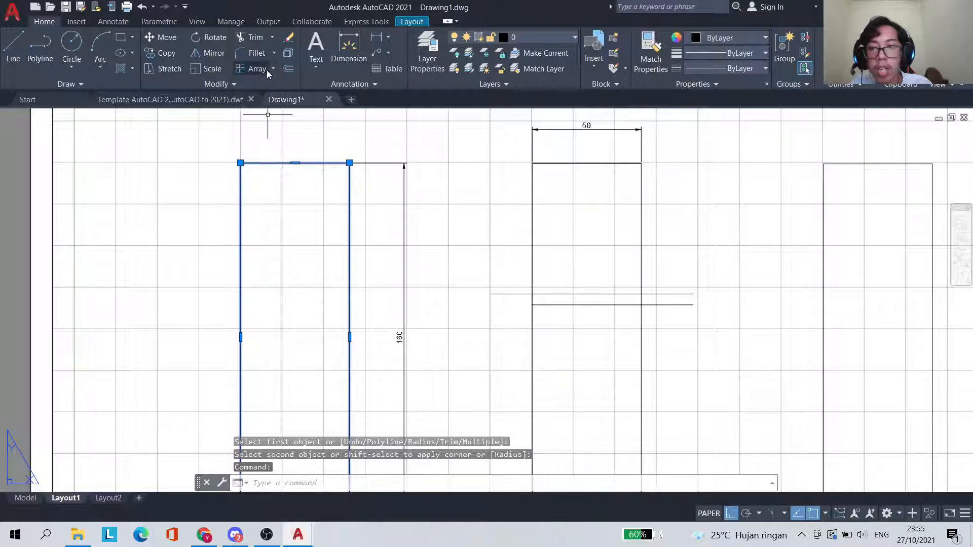
{"action": "left_click", "coordinate": [256, 53]}
{"action": "left_click", "coordinate": [268, 162]}
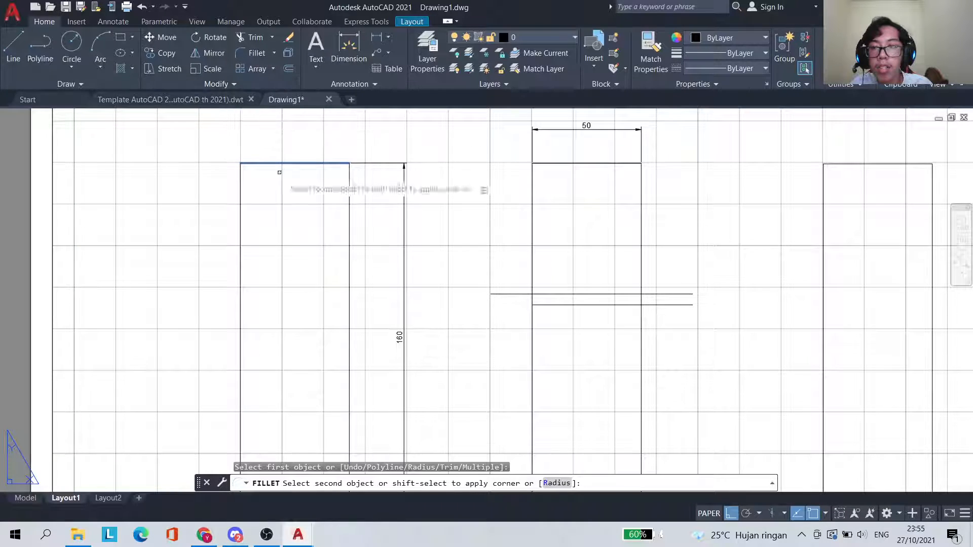
{"action": "left_click", "coordinate": [556, 483]}
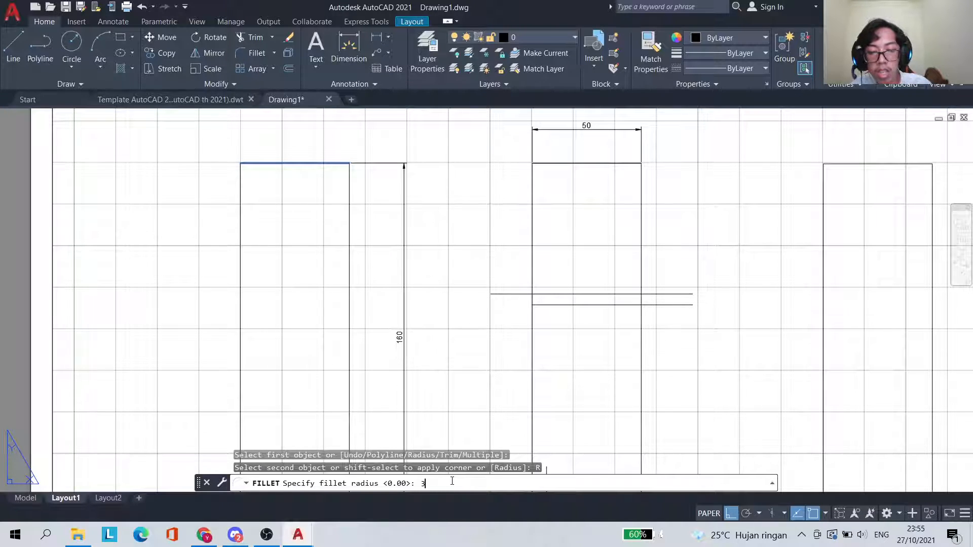
{"action": "type", "text": "3"}
{"action": "key", "text": "Return"}
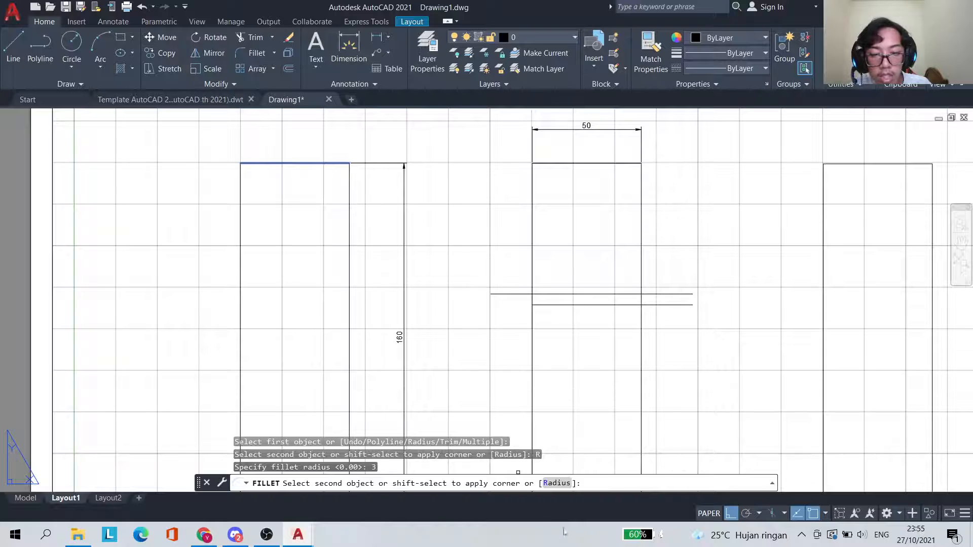
{"action": "left_click", "coordinate": [240, 266]}
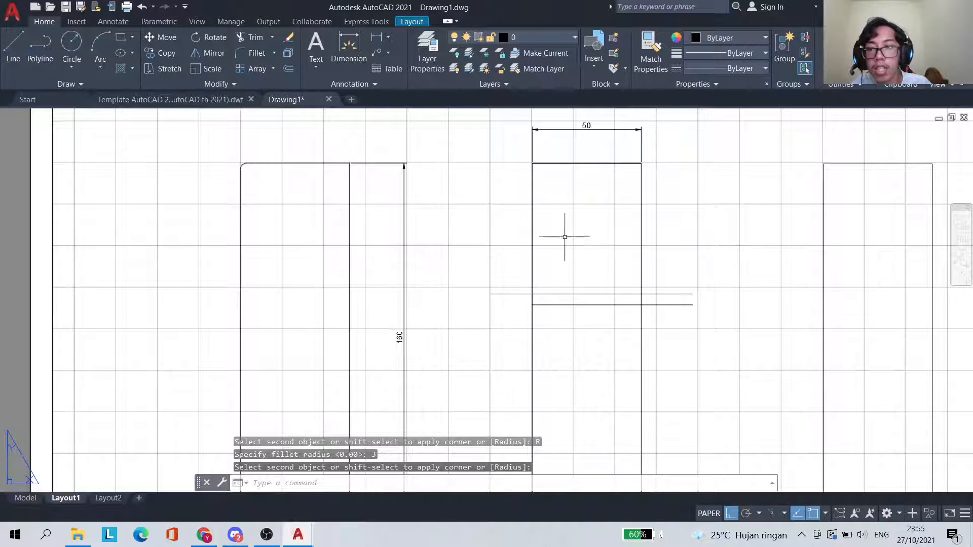
Fillet the first rectangle's upper-right corner with the same radius as its upper-left corner
{"action": "left_click", "coordinate": [255, 55]}
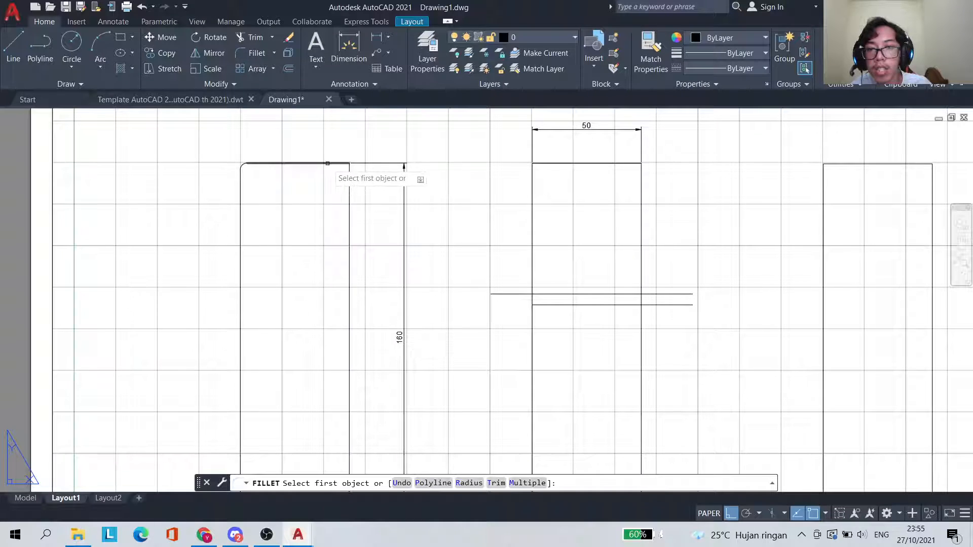
{"action": "left_click", "coordinate": [328, 163]}
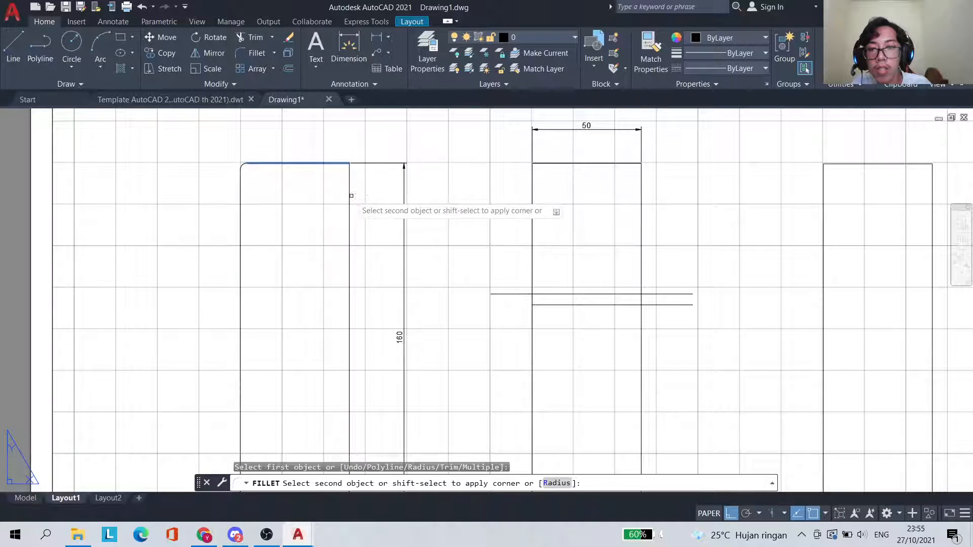
{"action": "left_click", "coordinate": [349, 199]}
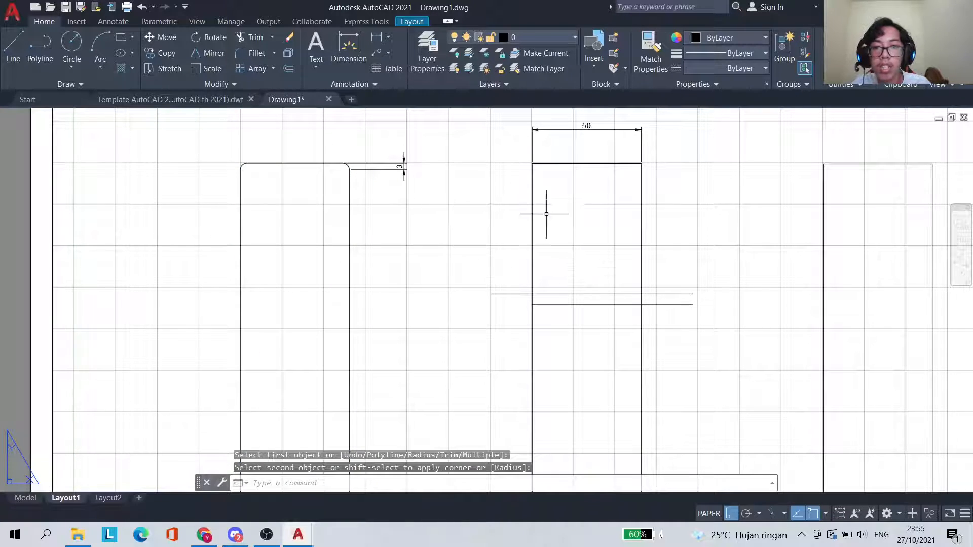
Delete the vertical dimension attached to the first rectangle's upper-right corner
{"action": "key", "text": "Escape"}
{"action": "left_click", "coordinate": [397, 164]}
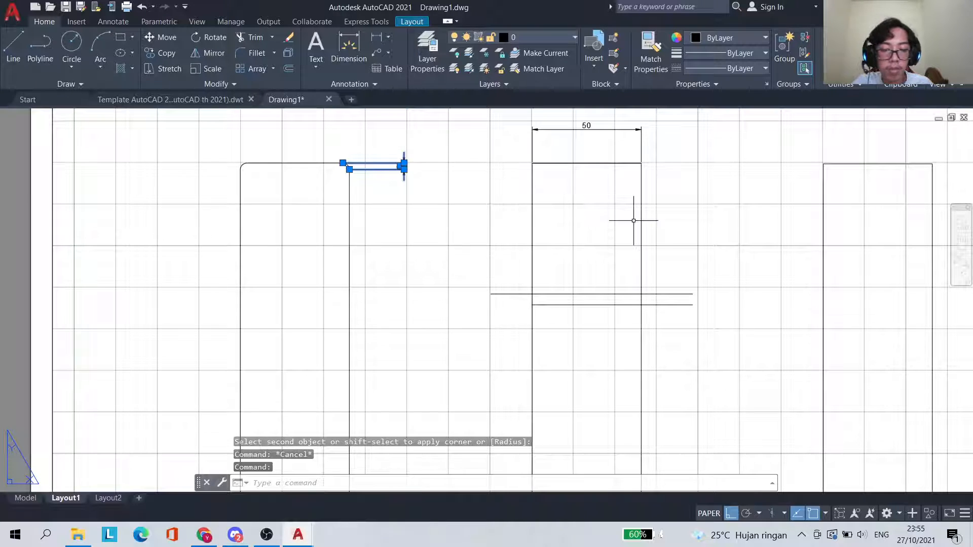
{"action": "key", "text": "Delete"}
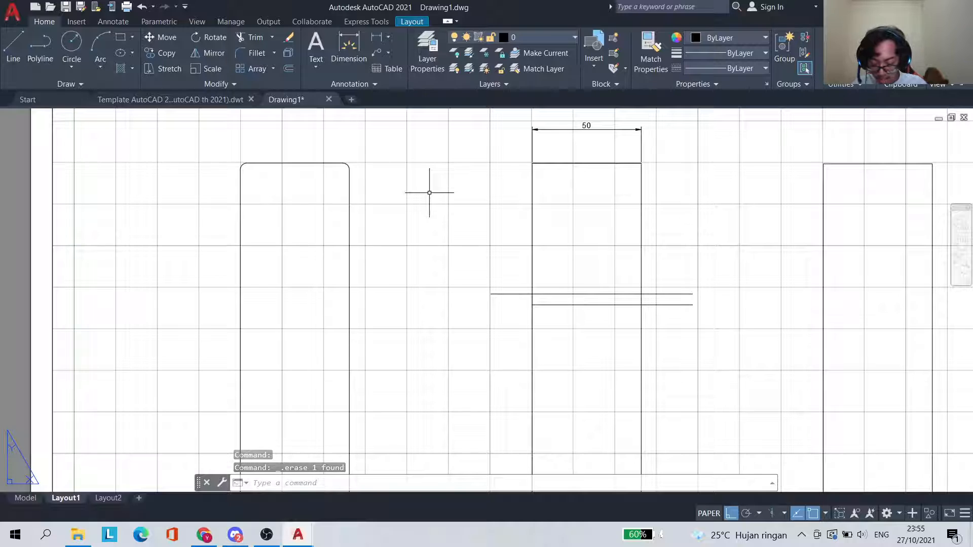
Choose LOGO_FIX_FIX_FIX-removebg-preview from the Pictures folder as the image to attach
{"action": "scroll", "coordinate": [523, 229], "scroll_direction": "down", "scroll_amount": 2}
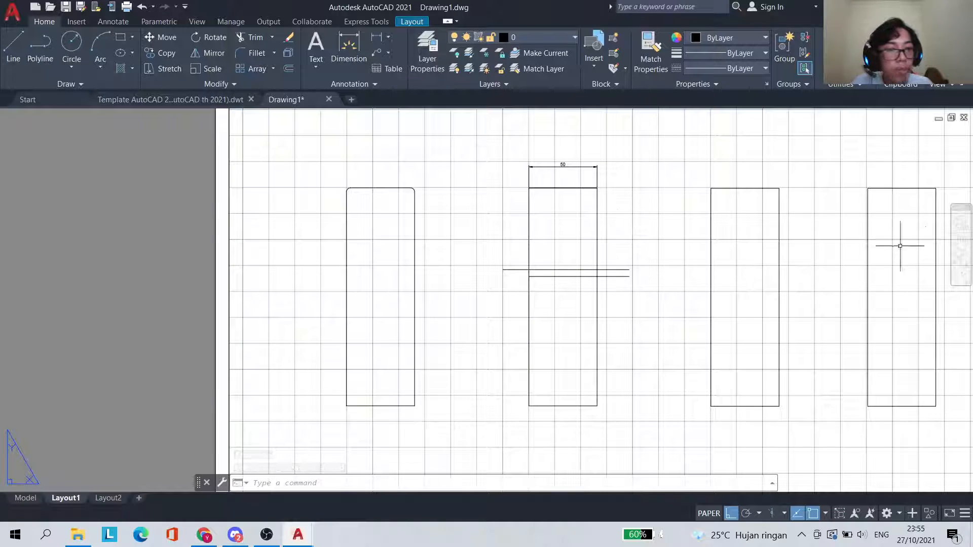
{"action": "left_click", "coordinate": [962, 244]}
{"action": "left_click_drag", "start_coordinate": [824, 305], "coordinate": [655, 263]}
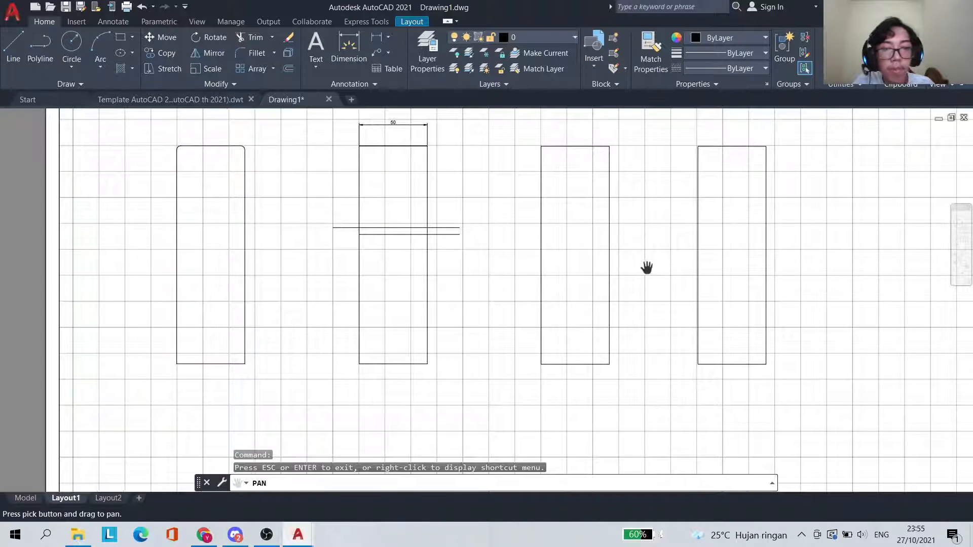
{"action": "key", "text": "Escape"}
{"action": "left_click", "coordinate": [302, 247]}
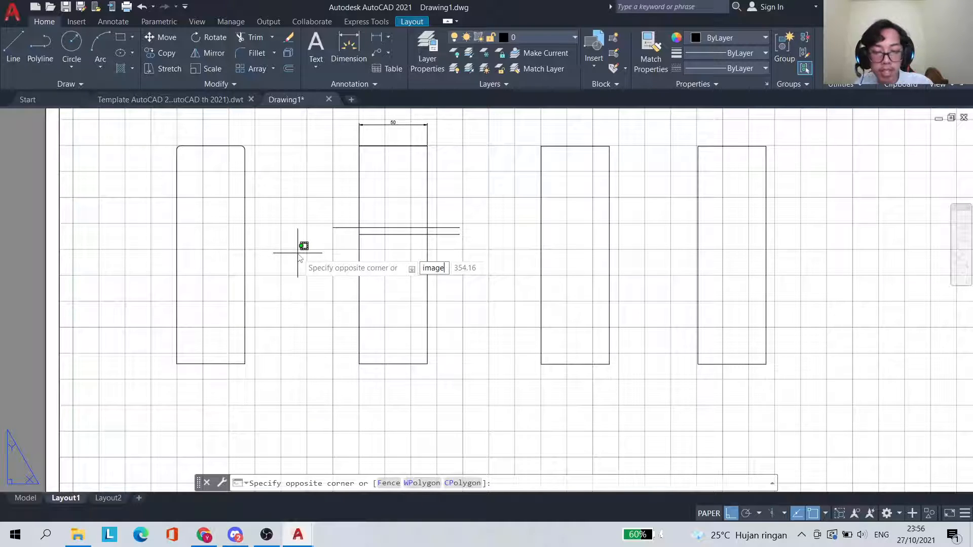
{"action": "key", "text": "Escape"}
{"action": "type", "text": "image"}
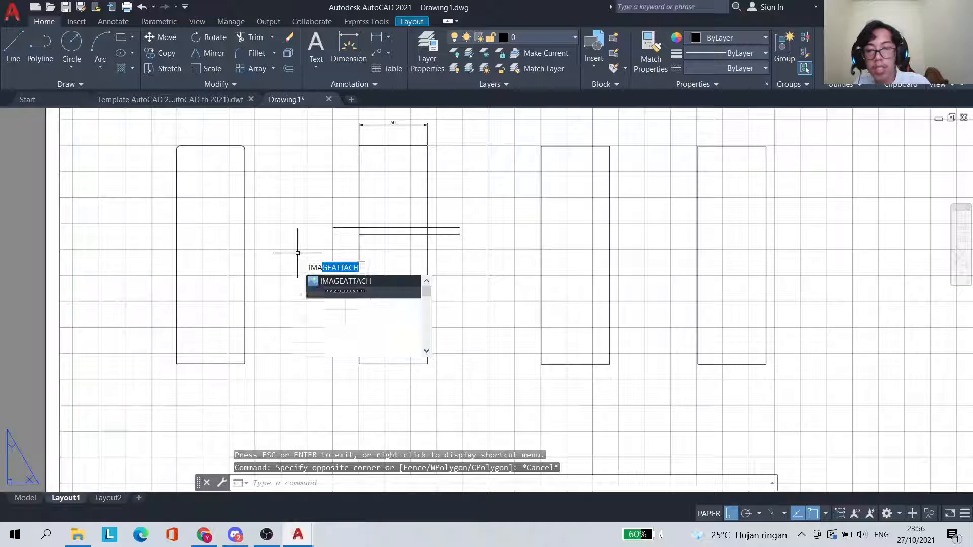
{"action": "key", "text": "Down"}
{"action": "key", "text": "Return"}
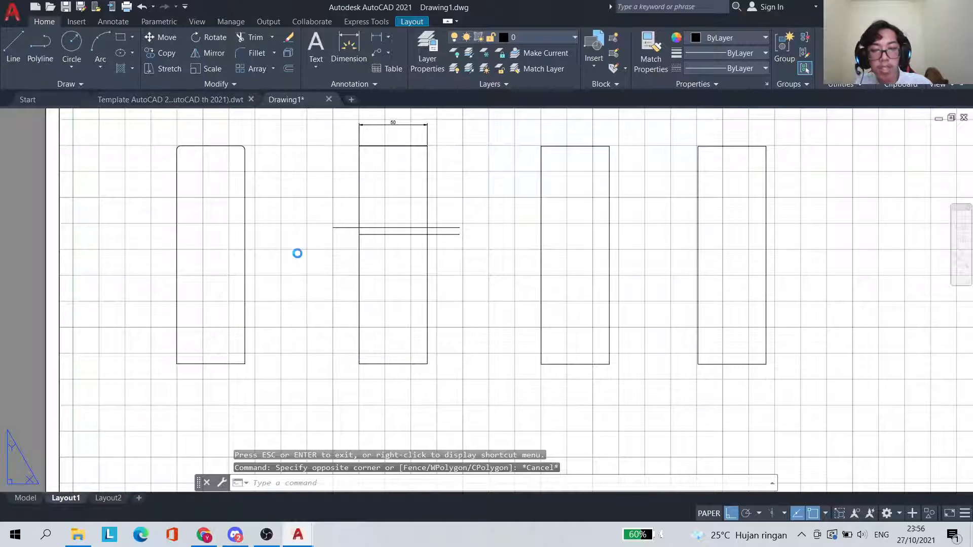
{"action": "left_click", "coordinate": [307, 199]}
{"action": "left_click", "coordinate": [320, 242]}
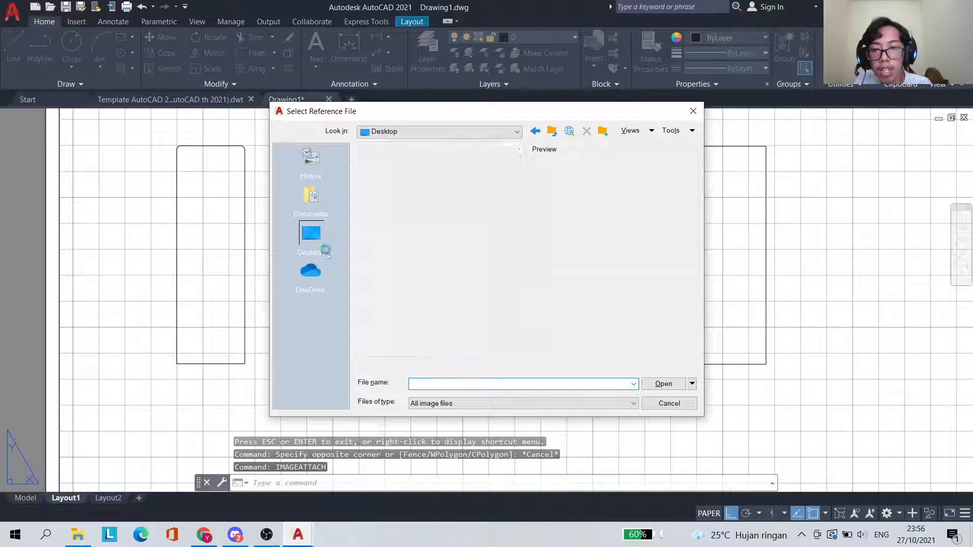
{"action": "left_click", "coordinate": [314, 197]}
{"action": "scroll", "coordinate": [432, 262], "scroll_direction": "down", "scroll_amount": 2}
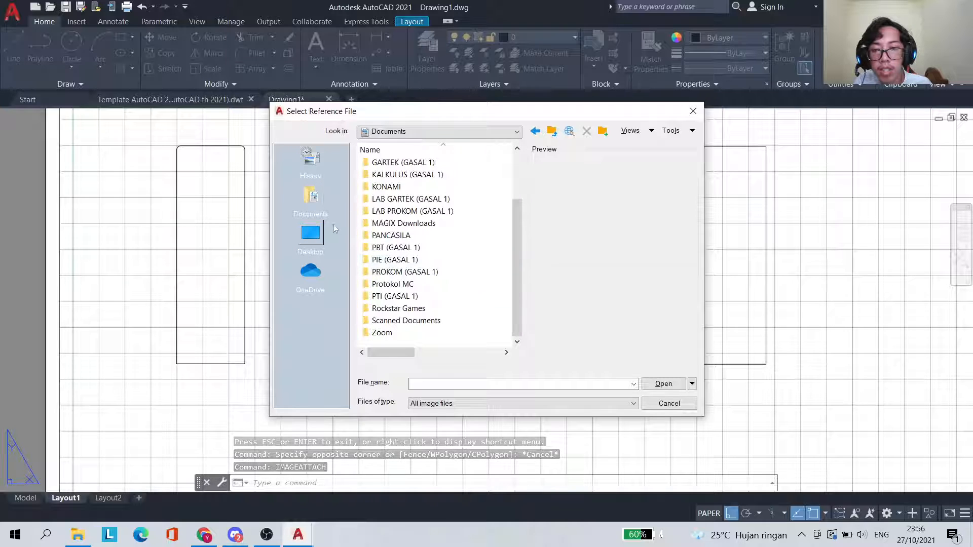
{"action": "scroll", "coordinate": [397, 255], "scroll_direction": "up", "scroll_amount": 2}
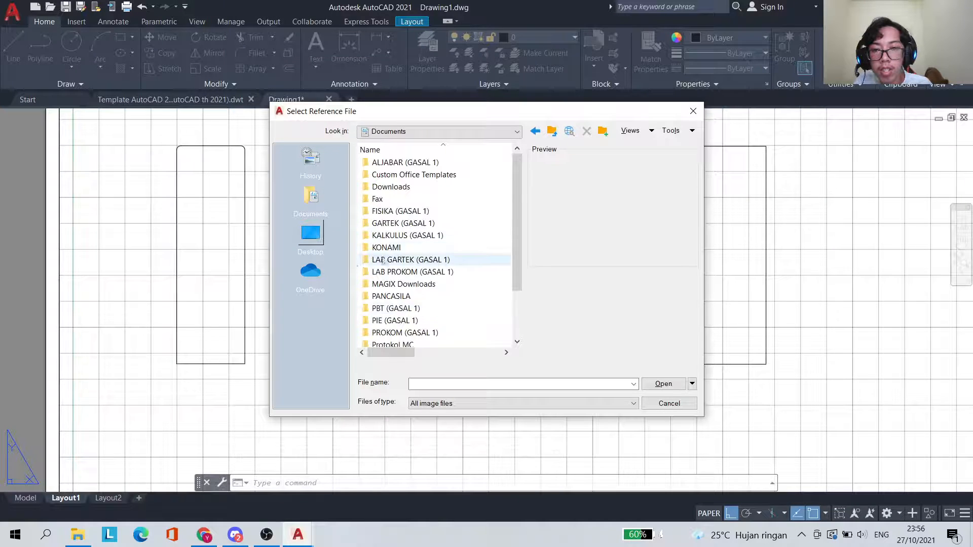
{"action": "left_click", "coordinate": [310, 274]}
{"action": "double_click", "coordinate": [407, 200]}
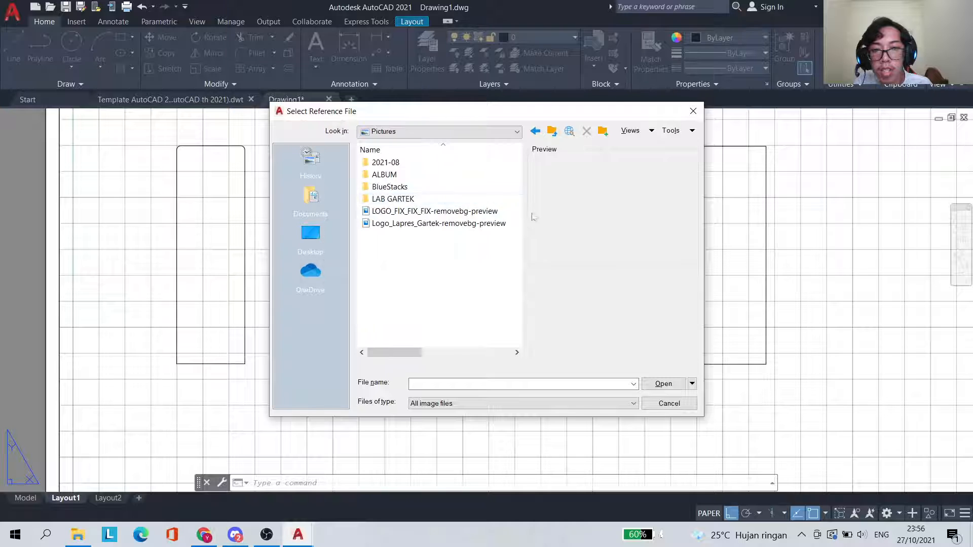
{"action": "left_click", "coordinate": [452, 213]}
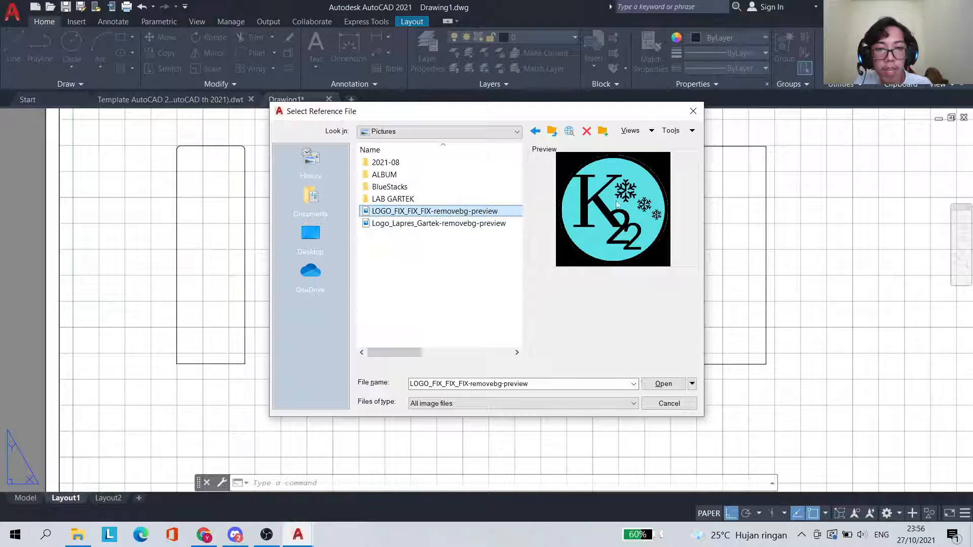
{"action": "left_click", "coordinate": [676, 387]}
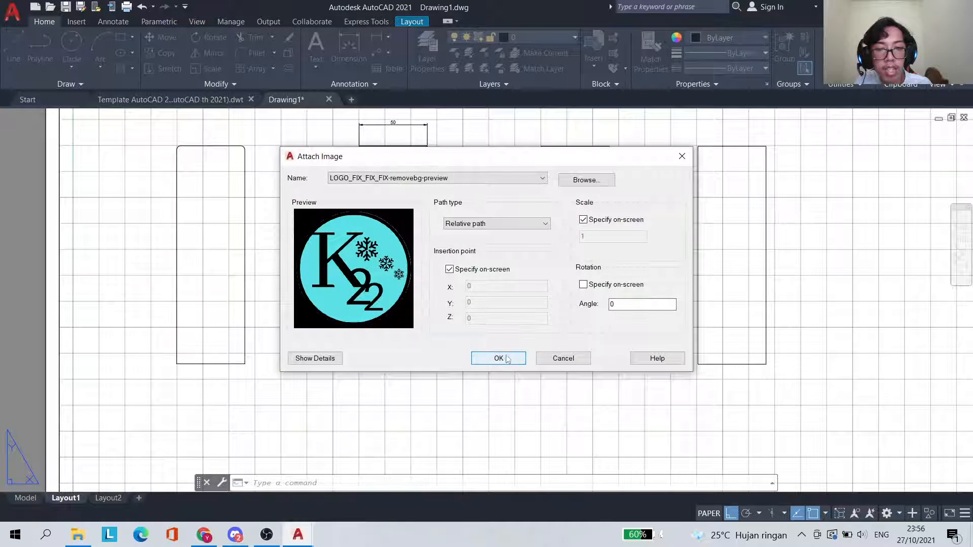
Insert the logo image between the first and second rectangles at a scale factor of 1
{"action": "left_click", "coordinate": [499, 359]}
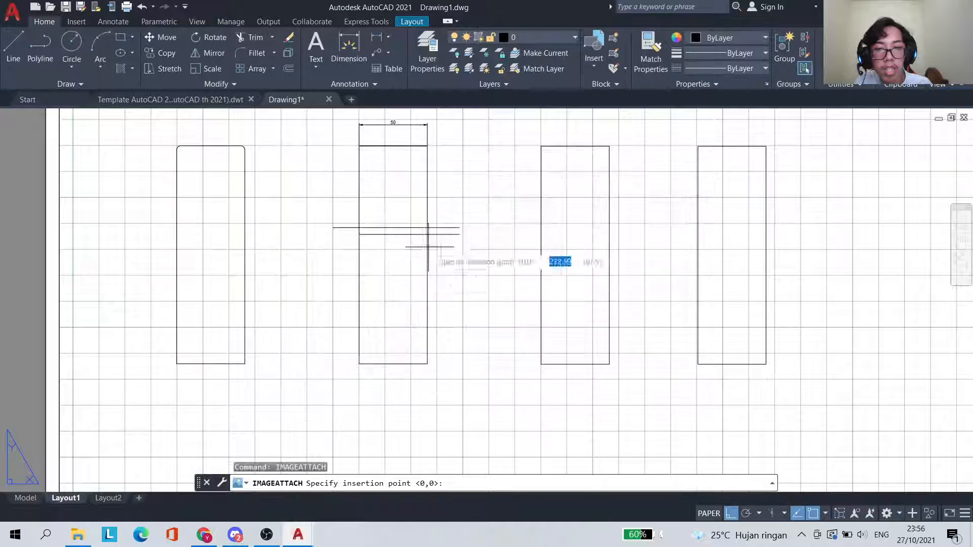
{"action": "left_click", "coordinate": [280, 248]}
{"action": "key", "text": "Return"}
{"action": "scroll", "coordinate": [307, 257], "scroll_direction": "up", "scroll_amount": 4}
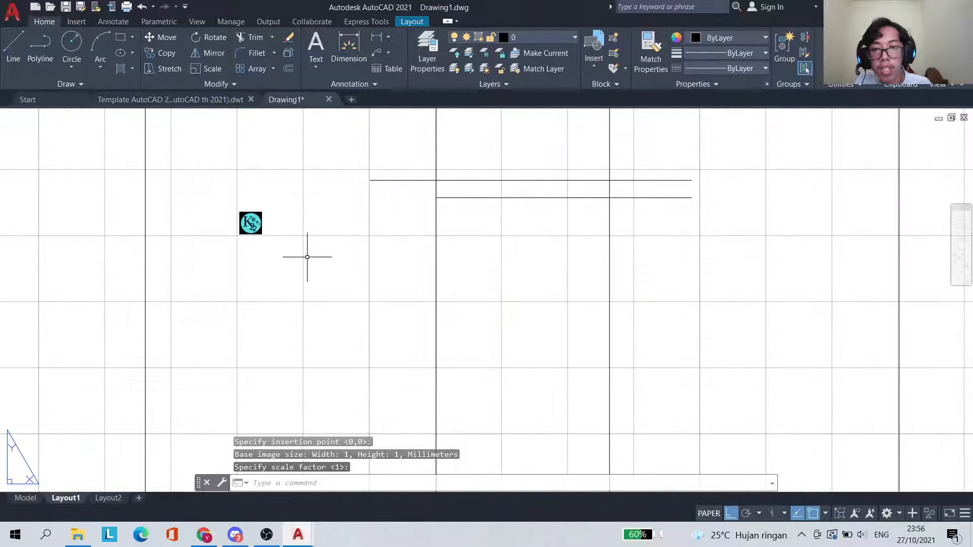
{"action": "scroll", "coordinate": [307, 257], "scroll_direction": "up", "scroll_amount": 4}
{"action": "left_click", "coordinate": [192, 171]}
{"action": "key", "text": "Escape"}
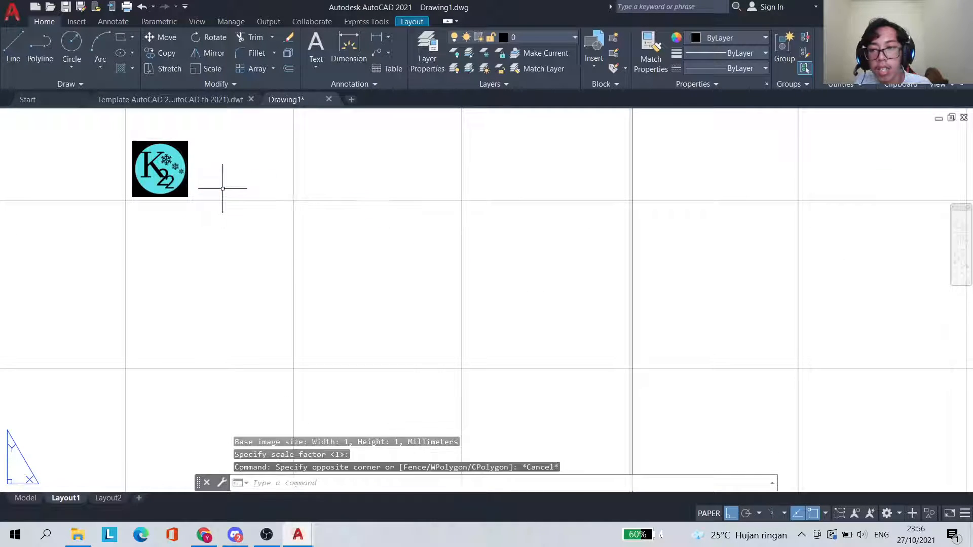
{"action": "scroll", "coordinate": [228, 189], "scroll_direction": "down", "scroll_amount": 8}
{"action": "scroll", "coordinate": [224, 191], "scroll_direction": "up", "scroll_amount": 5}
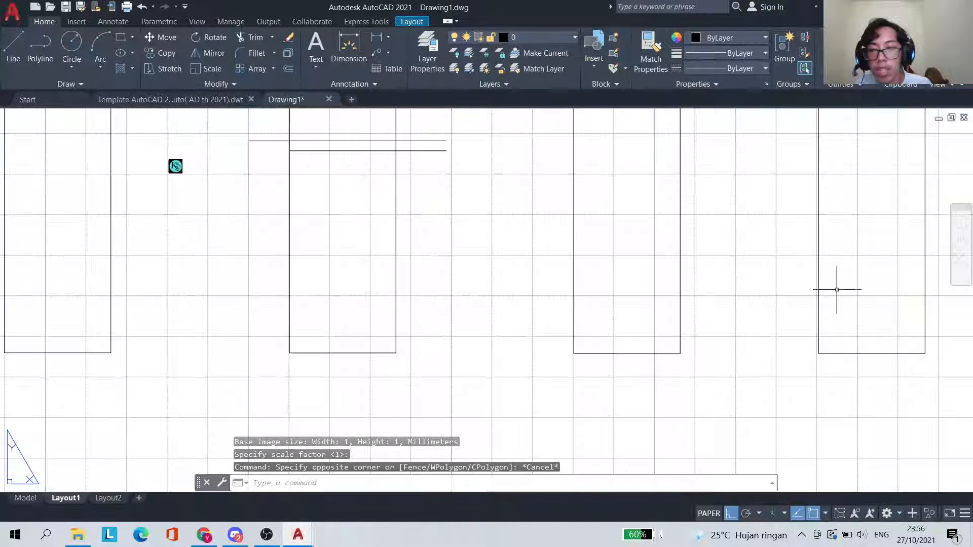
Move the logo image into the second rectangle, above its two horizontal lines
{"action": "left_click", "coordinate": [961, 247]}
{"action": "left_click_drag", "start_coordinate": [363, 261], "coordinate": [539, 408]}
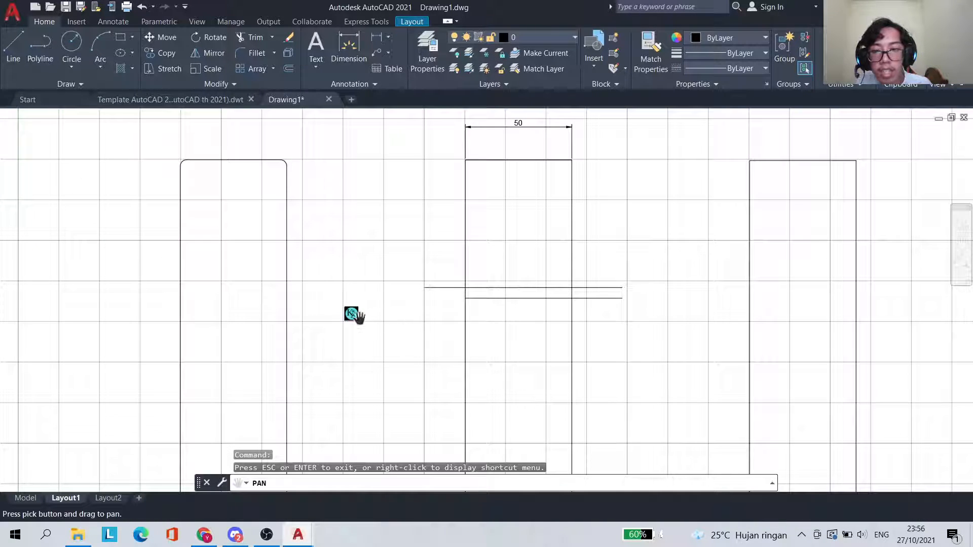
{"action": "key", "text": "Escape"}
{"action": "left_click", "coordinate": [354, 314]}
{"action": "left_click", "coordinate": [354, 314]}
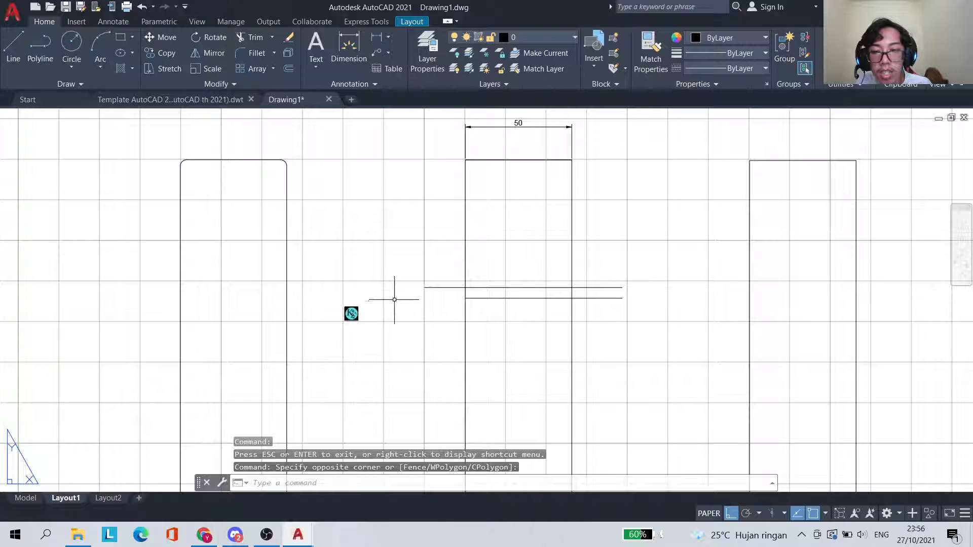
{"action": "left_click", "coordinate": [351, 314]}
{"action": "scroll", "coordinate": [357, 309], "scroll_direction": "up", "scroll_amount": 4}
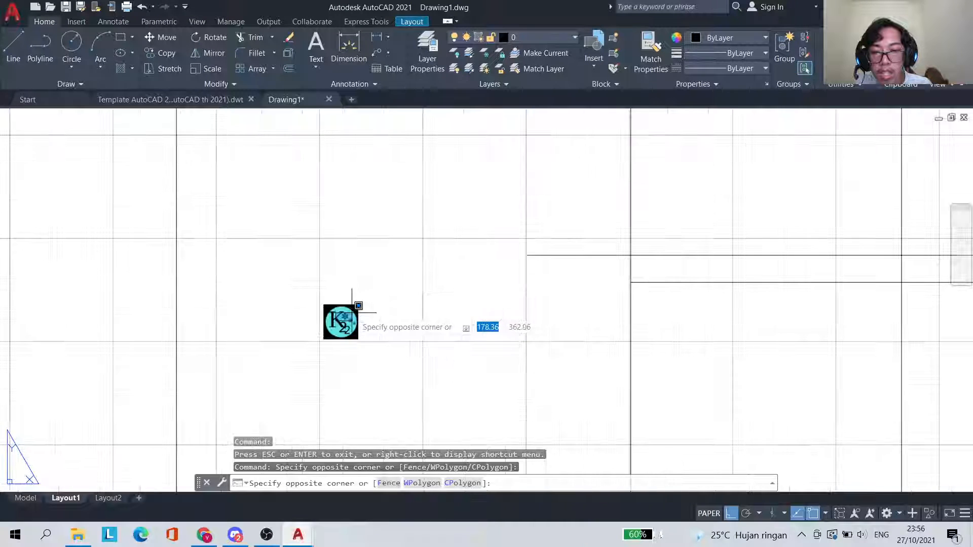
{"action": "left_click", "coordinate": [359, 306]}
{"action": "left_click", "coordinate": [358, 310]}
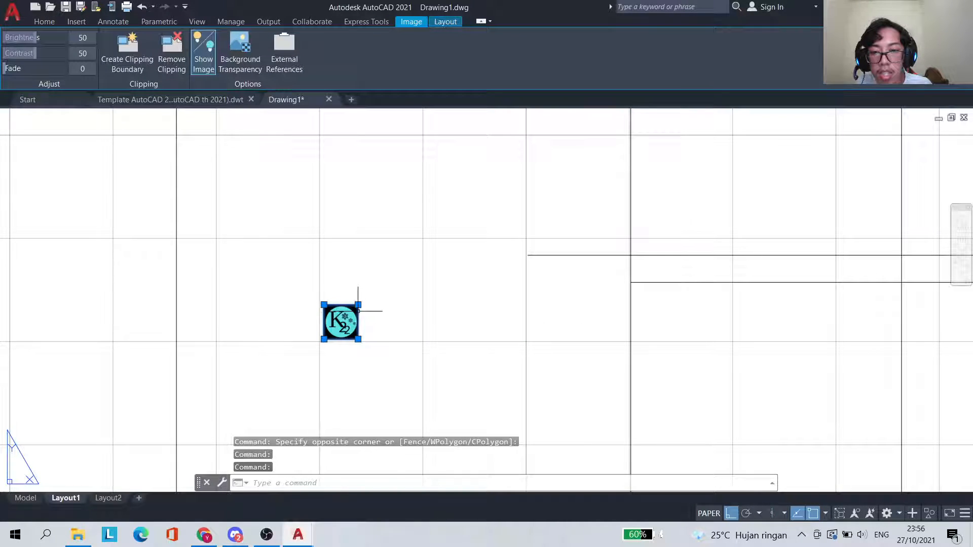
{"action": "left_click_drag", "start_coordinate": [358, 310], "coordinate": [852, 137]}
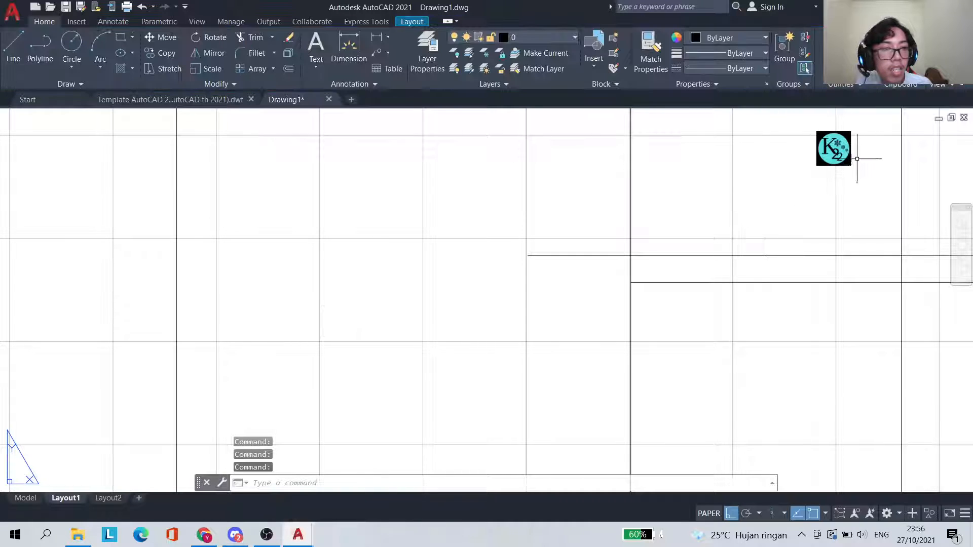
Move the logo image into the upper-right corner of the second rectangle
{"action": "scroll", "coordinate": [862, 160], "scroll_direction": "down", "scroll_amount": 2}
{"action": "left_click", "coordinate": [961, 242]}
{"action": "left_click_drag", "start_coordinate": [856, 184], "coordinate": [619, 385]}
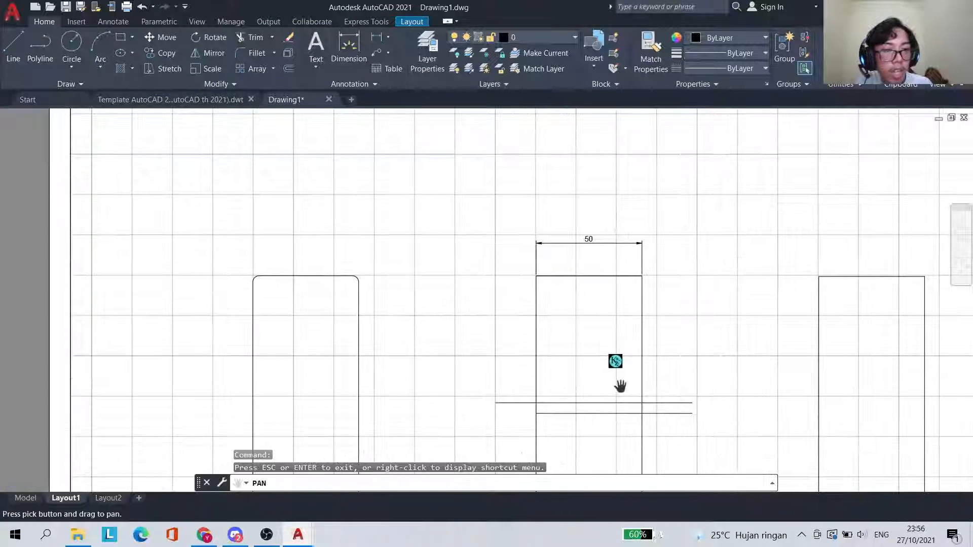
{"action": "scroll", "coordinate": [619, 384], "scroll_direction": "up", "scroll_amount": 2}
{"action": "key", "text": "Escape"}
{"action": "left_click", "coordinate": [622, 341]}
{"action": "left_click_drag", "start_coordinate": [622, 340], "coordinate": [639, 324]}
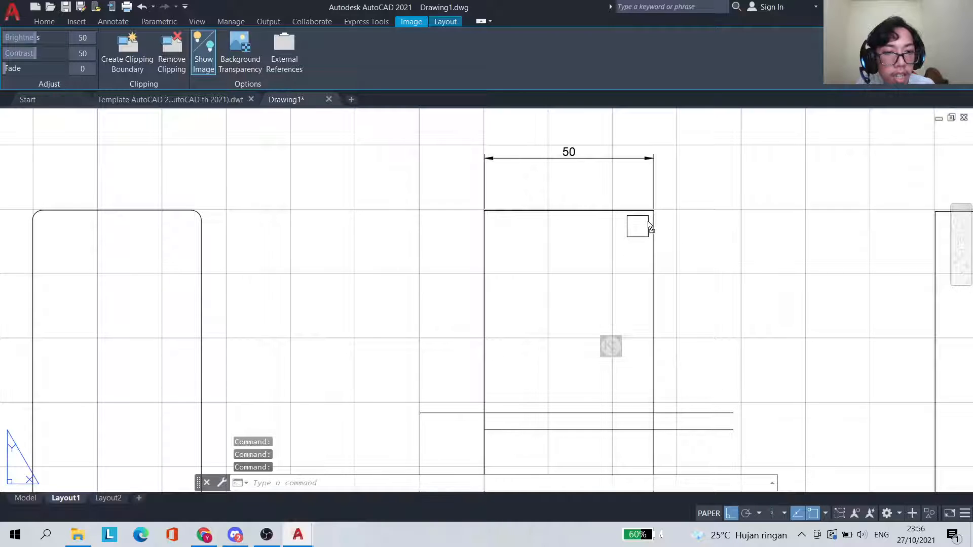
{"action": "left_click_drag", "start_coordinate": [652, 227], "coordinate": [652, 227]}
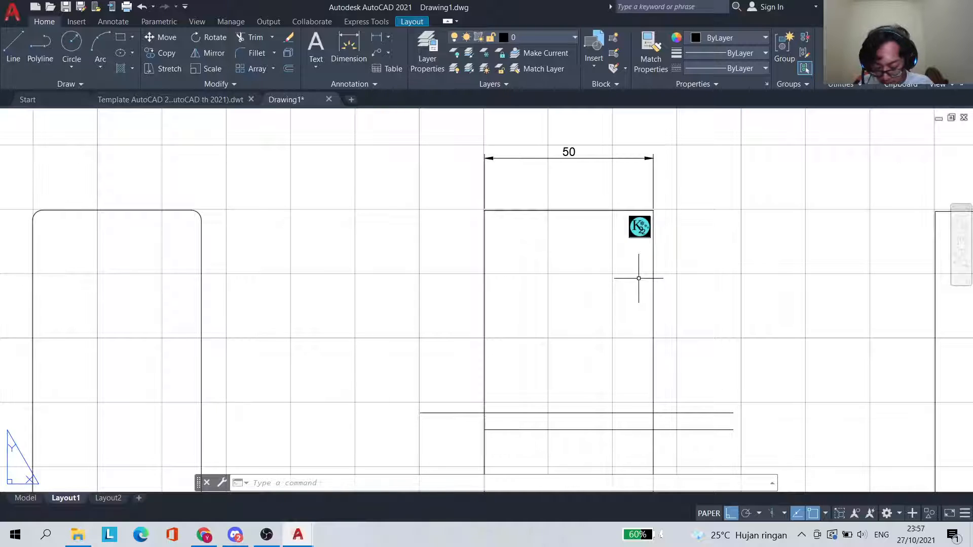
{"action": "key", "text": "Escape"}
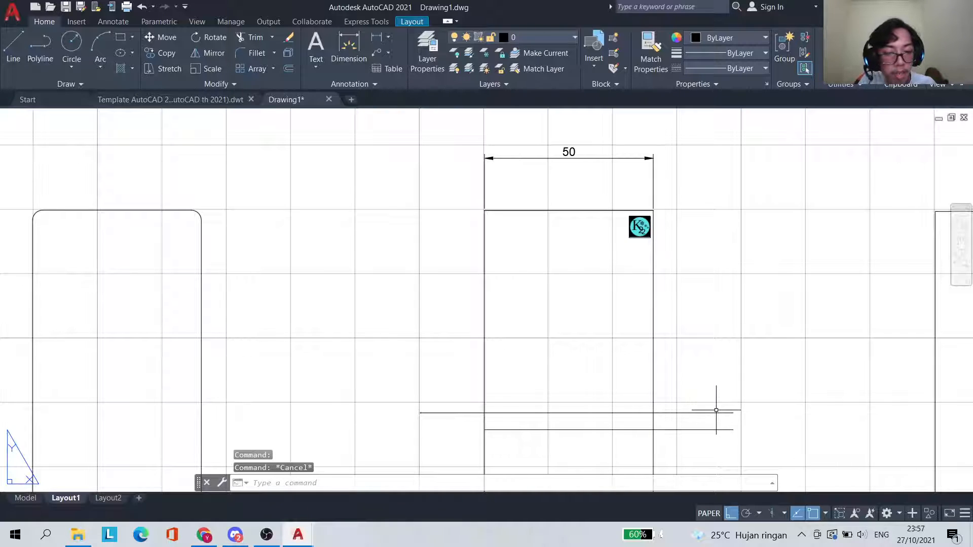
{"action": "left_click", "coordinate": [717, 413]}
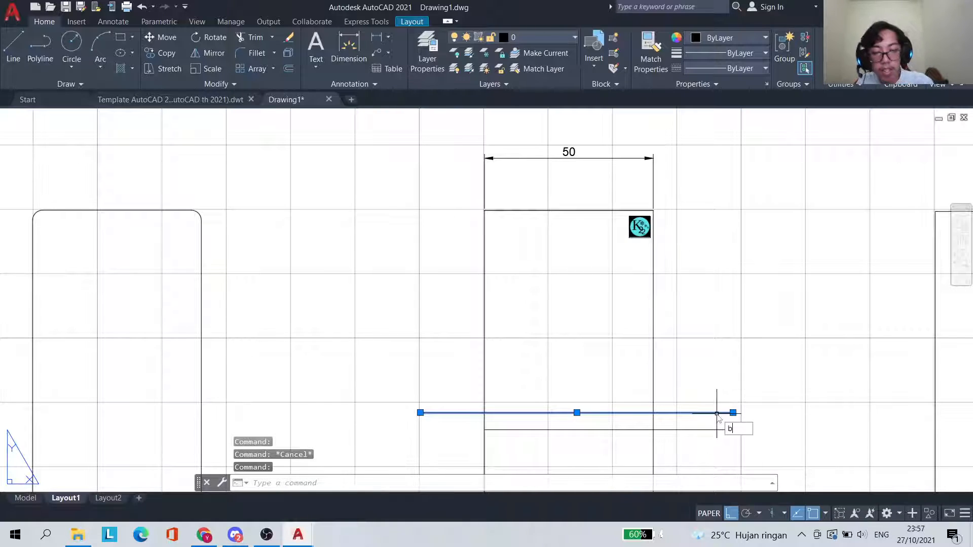
{"action": "key", "text": "BackSpace"}
{"action": "key", "text": "Escape"}
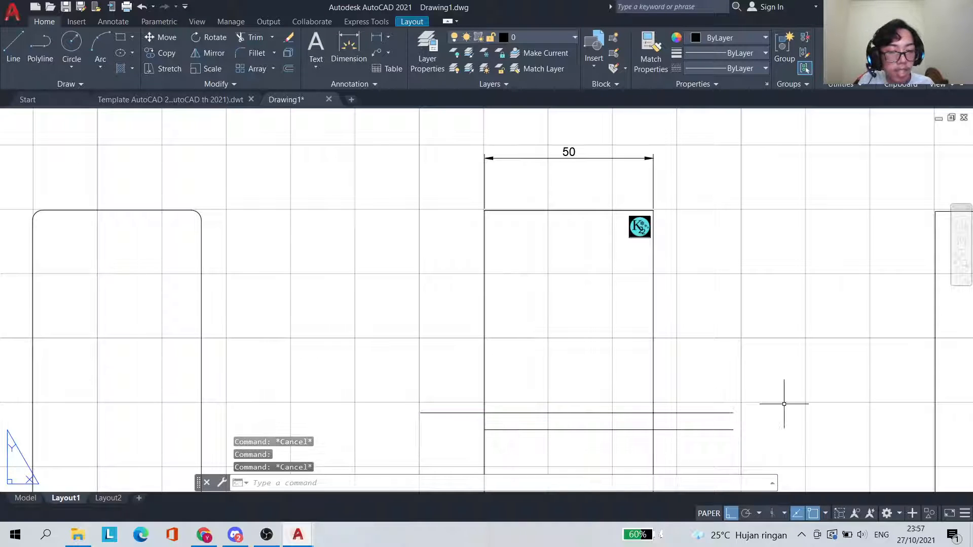
{"action": "left_click", "coordinate": [718, 413]}
{"action": "left_click", "coordinate": [733, 412]}
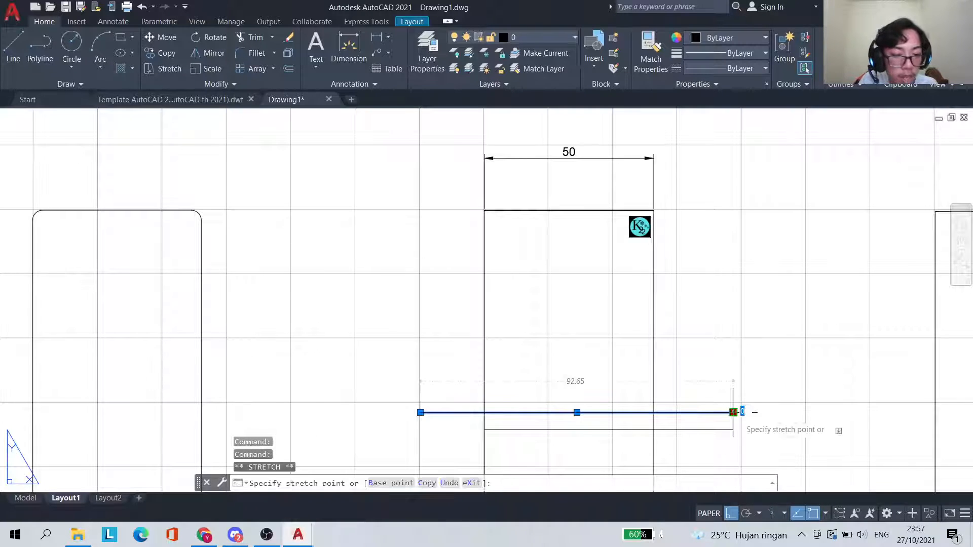
{"action": "key", "text": "Escape"}
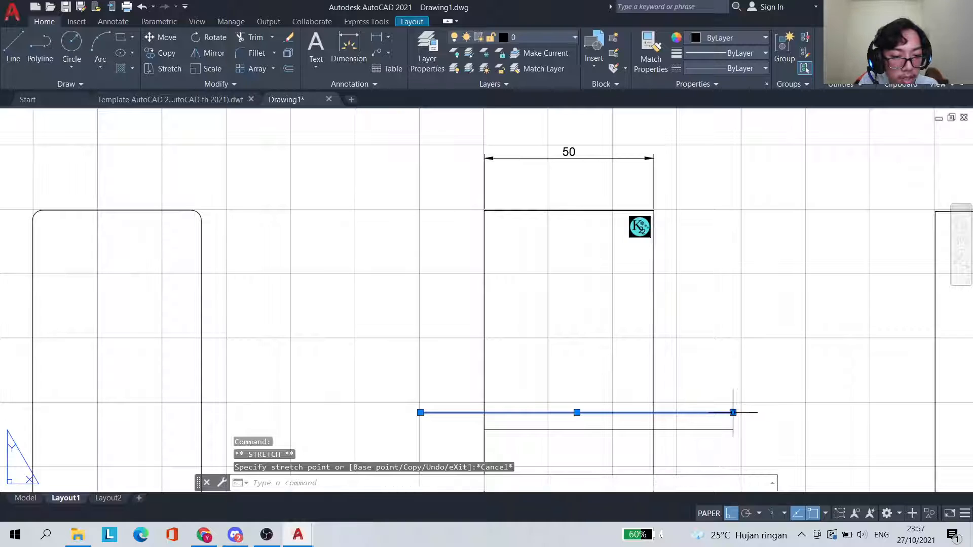
{"action": "mouse_move", "coordinate": [733, 413]}
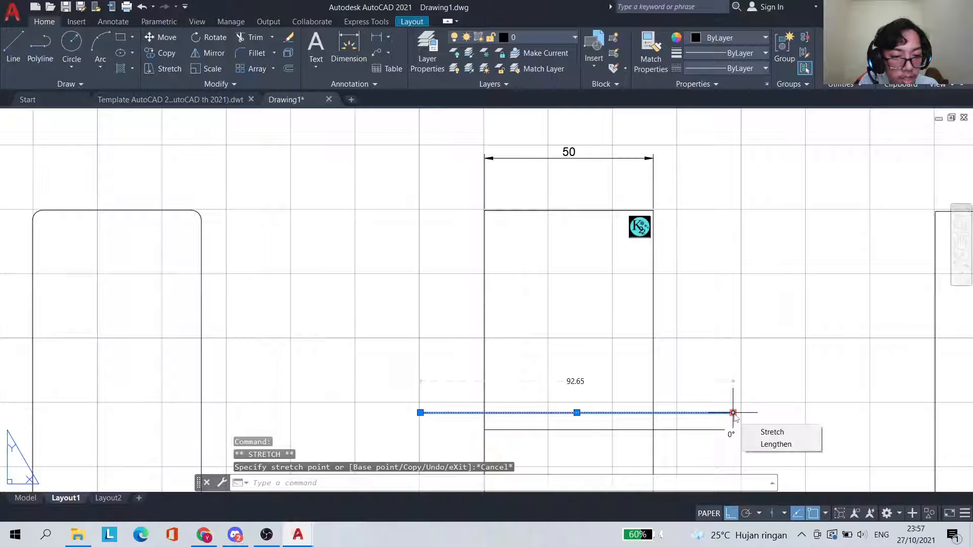
{"action": "left_click", "coordinate": [771, 432]}
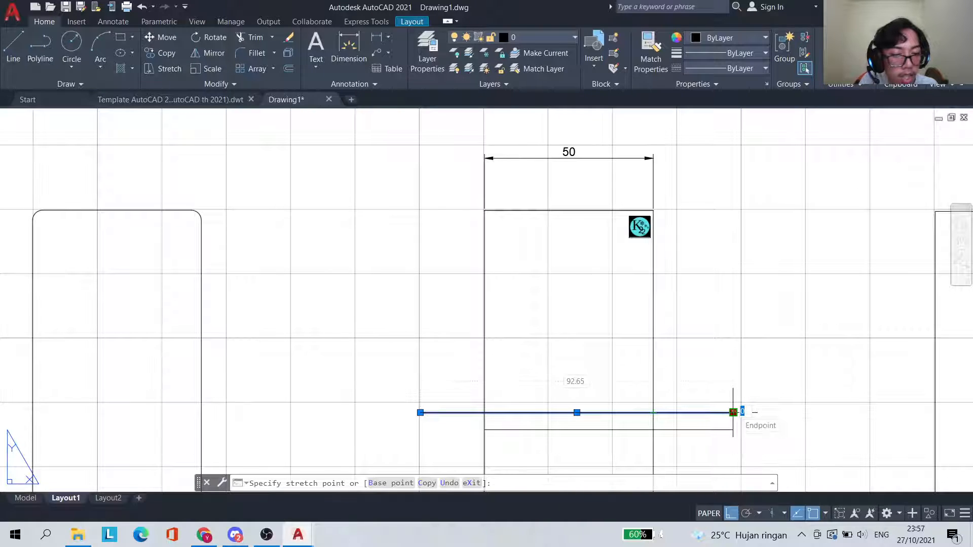
{"action": "key", "text": "Escape"}
{"action": "key", "text": "Escape"}
Stretch the upper horizontal line's right end back to the second rectangle's right edge
{"action": "left_click", "coordinate": [703, 413]}
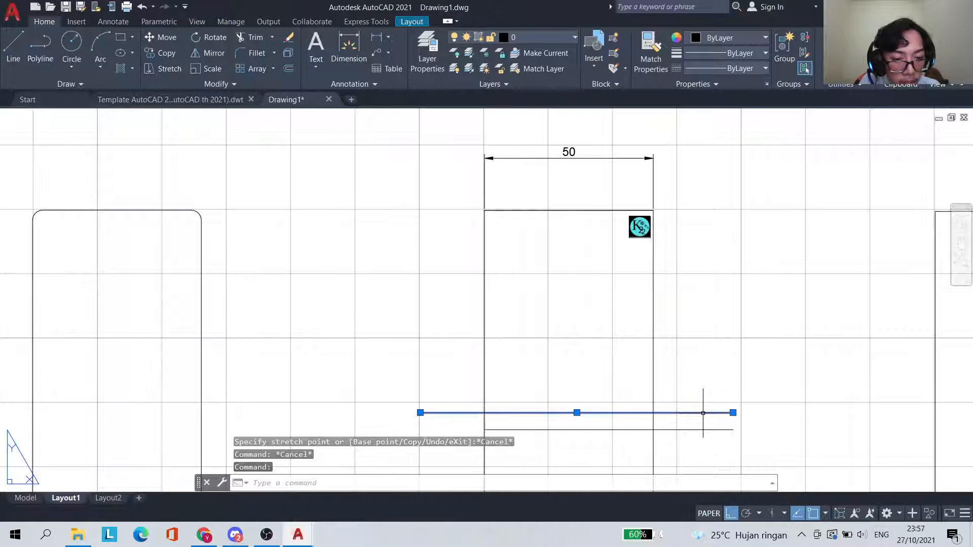
{"action": "mouse_move", "coordinate": [733, 413]}
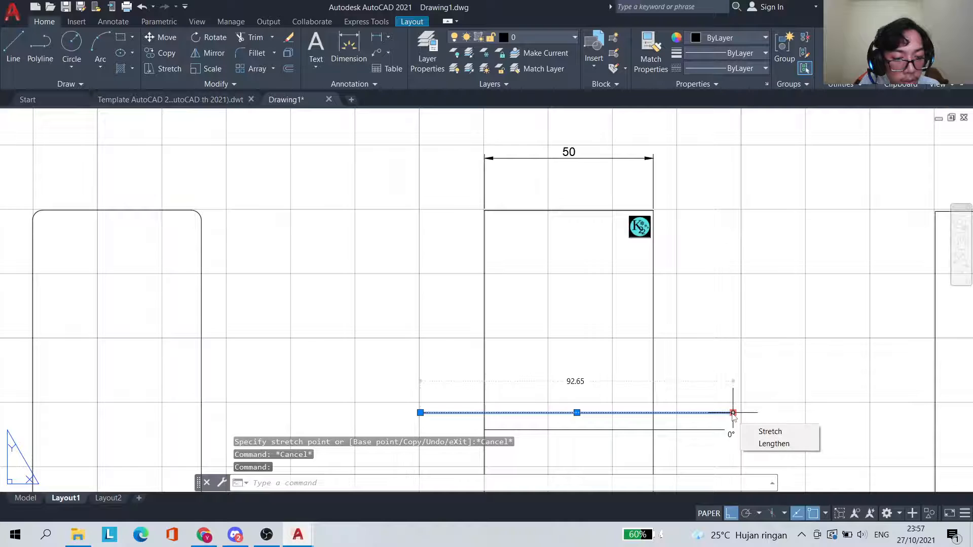
{"action": "left_click", "coordinate": [770, 432]}
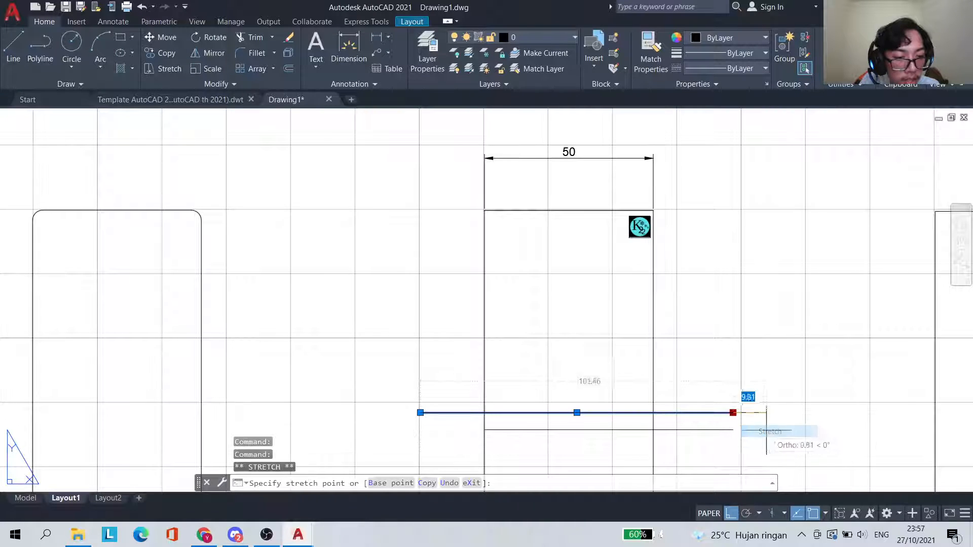
{"action": "left_click", "coordinate": [654, 412]}
{"action": "key", "text": "Escape"}
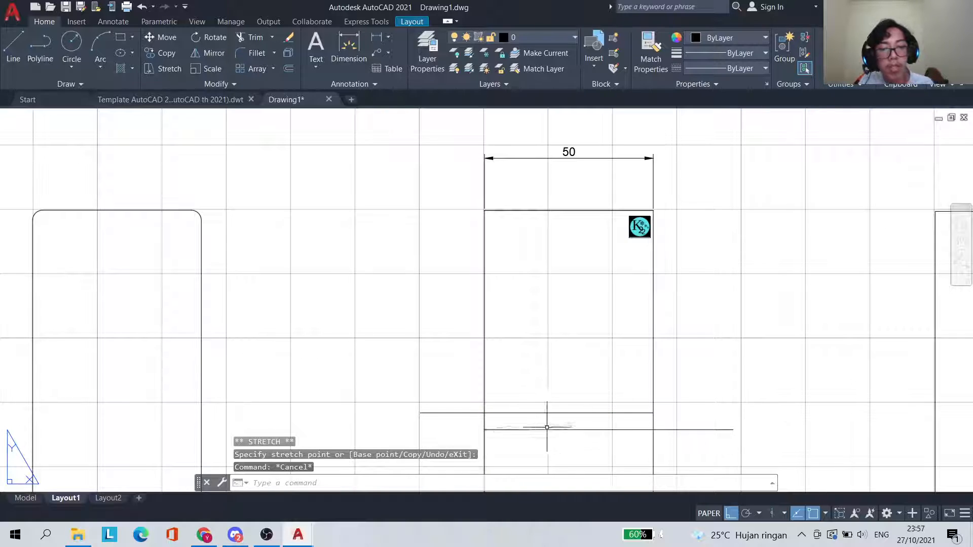
Break off the upper horizontal line's overhang outside the second rectangle's left edge, from near that edge to the line's left end
{"action": "left_click", "coordinate": [446, 412]}
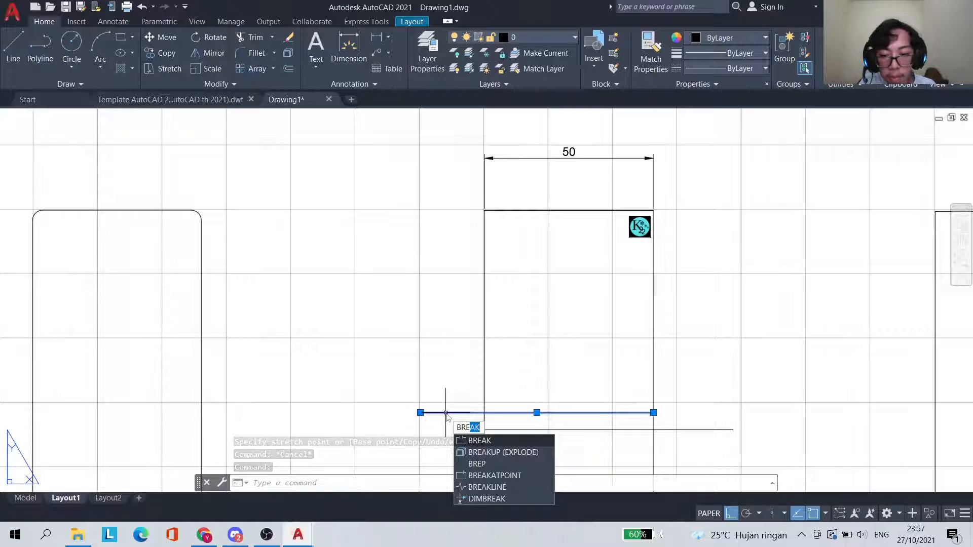
{"action": "key", "text": "Return"}
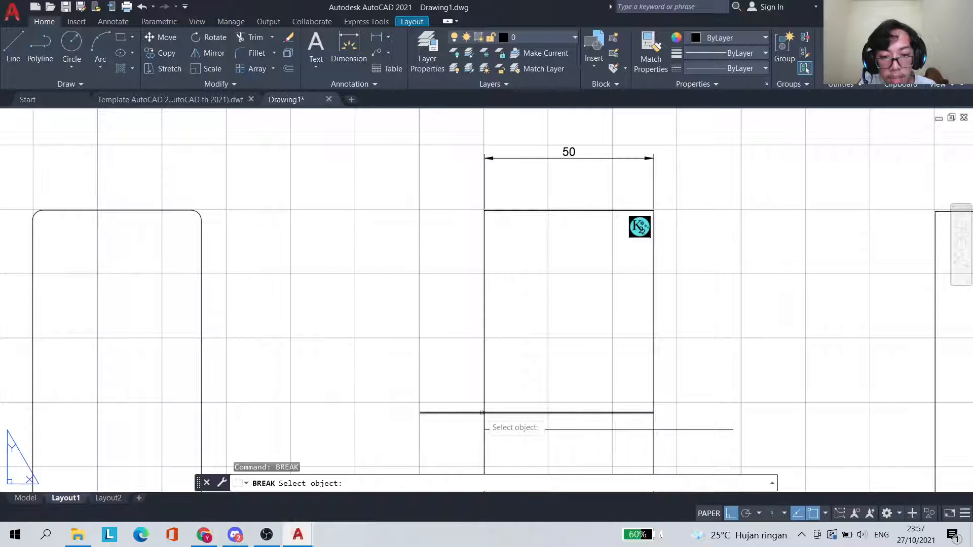
{"action": "left_click", "coordinate": [480, 413]}
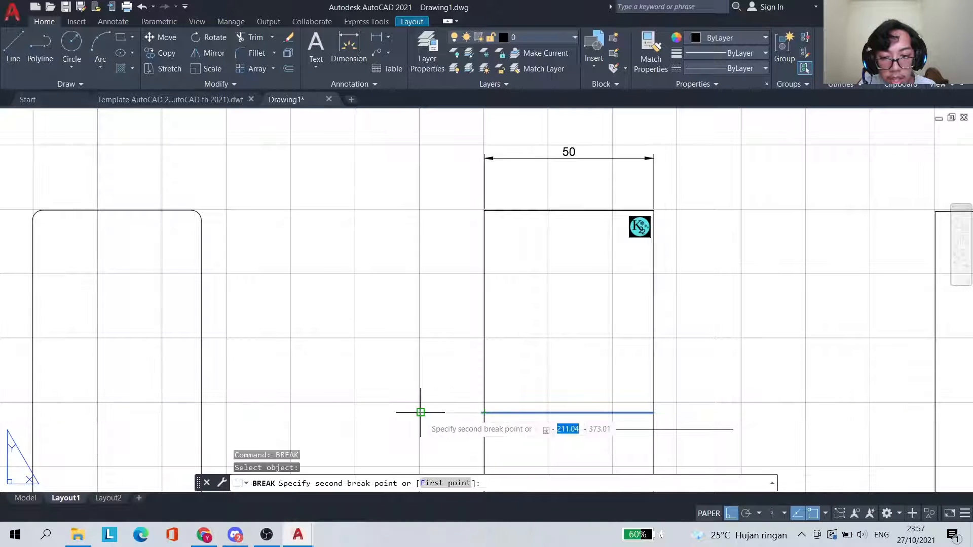
{"action": "key", "text": "Return"}
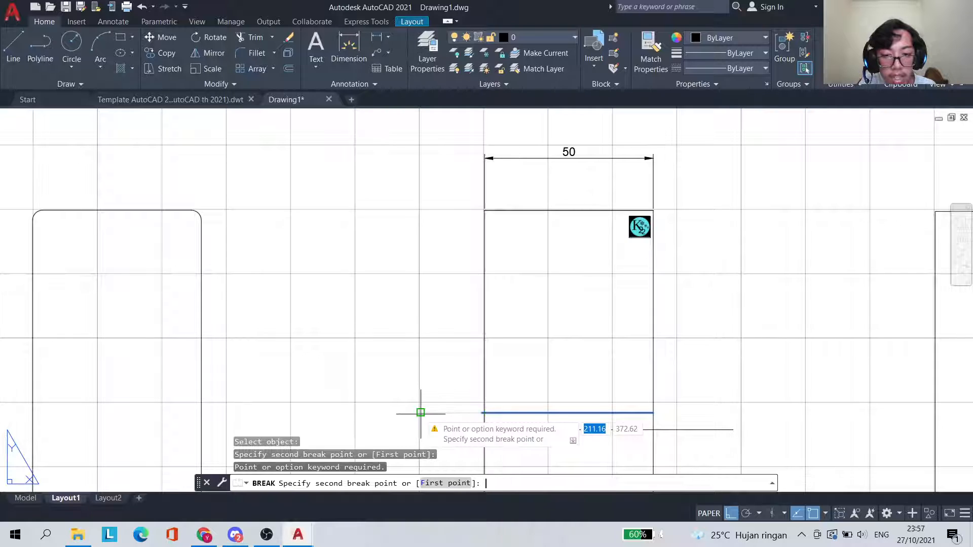
{"action": "left_click", "coordinate": [420, 411]}
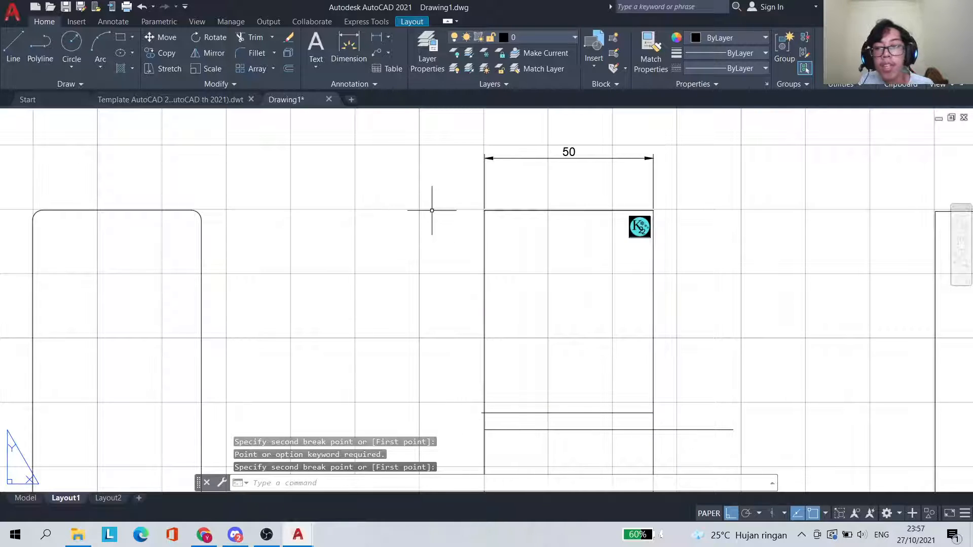
{"action": "scroll", "coordinate": [516, 288], "scroll_direction": "down", "scroll_amount": 3}
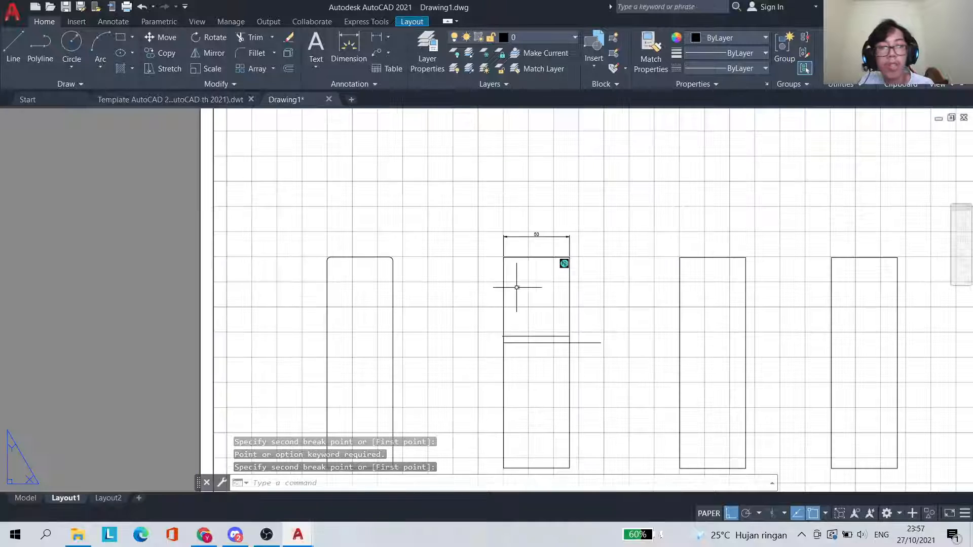
{"action": "left_click", "coordinate": [962, 238]}
{"action": "left_click_drag", "start_coordinate": [784, 333], "coordinate": [608, 276]}
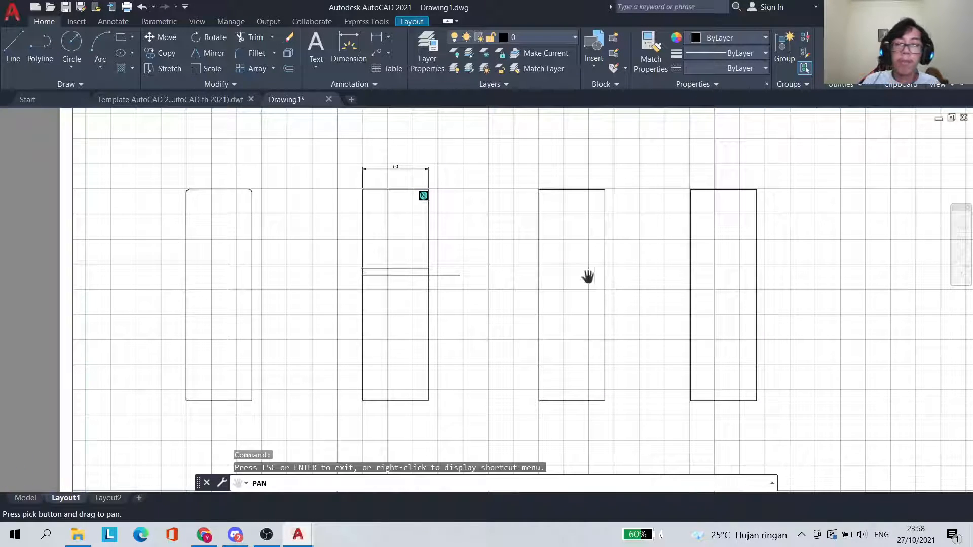
{"action": "left_click_drag", "start_coordinate": [486, 207], "coordinate": [501, 223]}
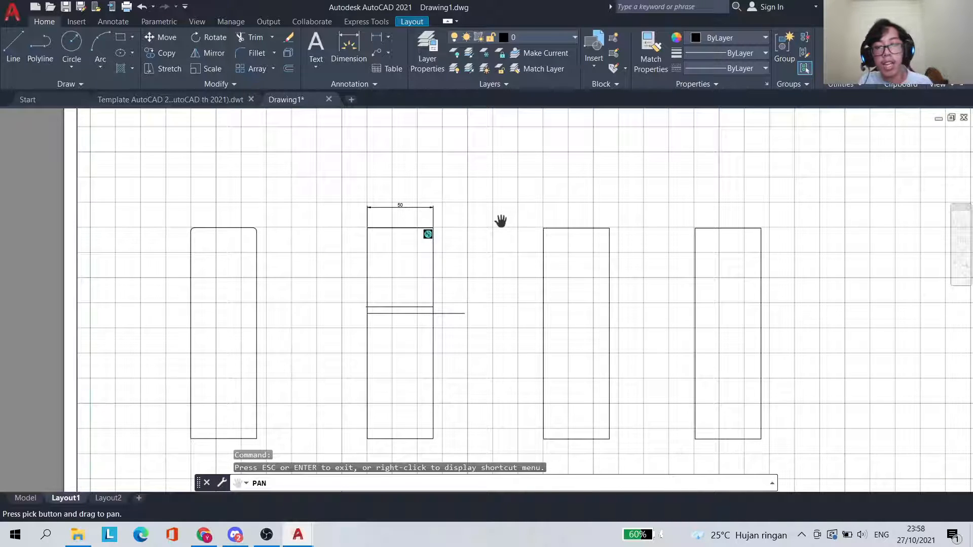